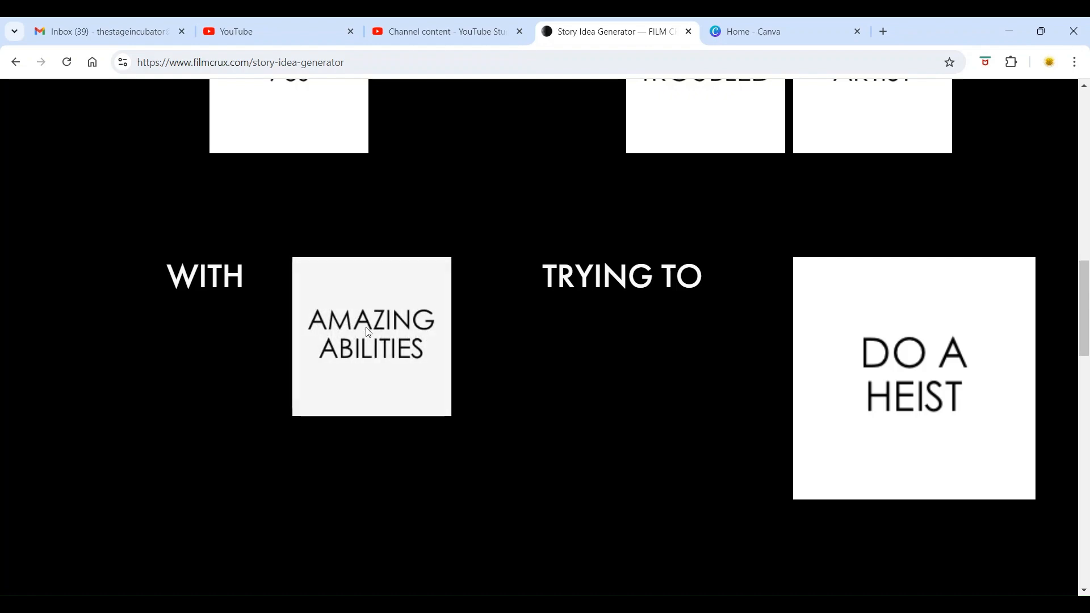
Change the story idea's character trait to "A Troubled Past" and the objective to "Get Their Life Back".
left_click(366, 327)
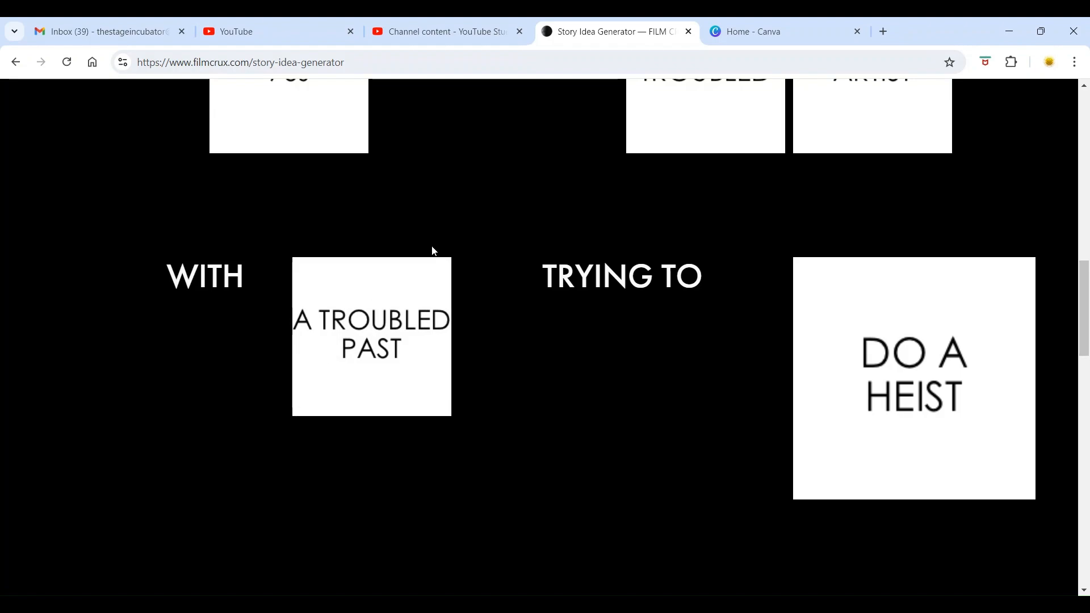
scroll(602, 310, "down", 1)
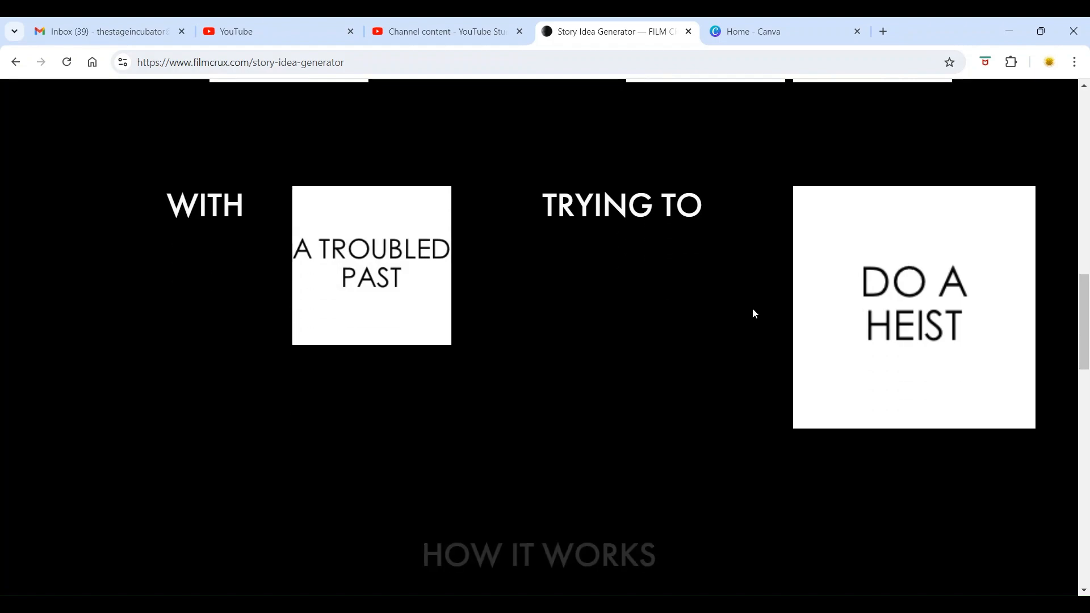
left_click(888, 331)
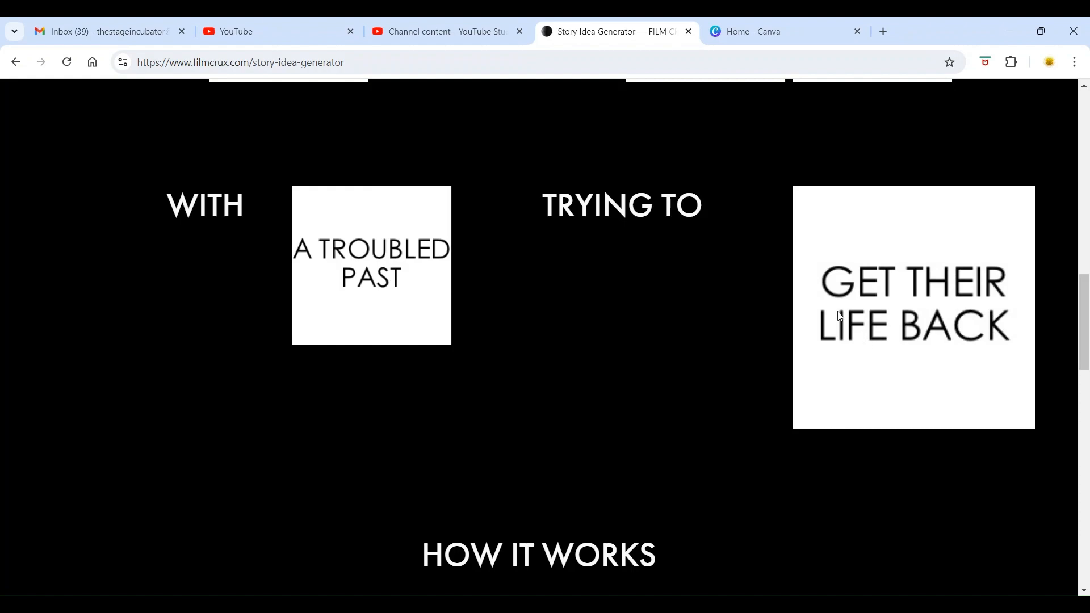
Review all elements of the generated story idea and read the How It Works instructions.
scroll(833, 325, "down", 4)
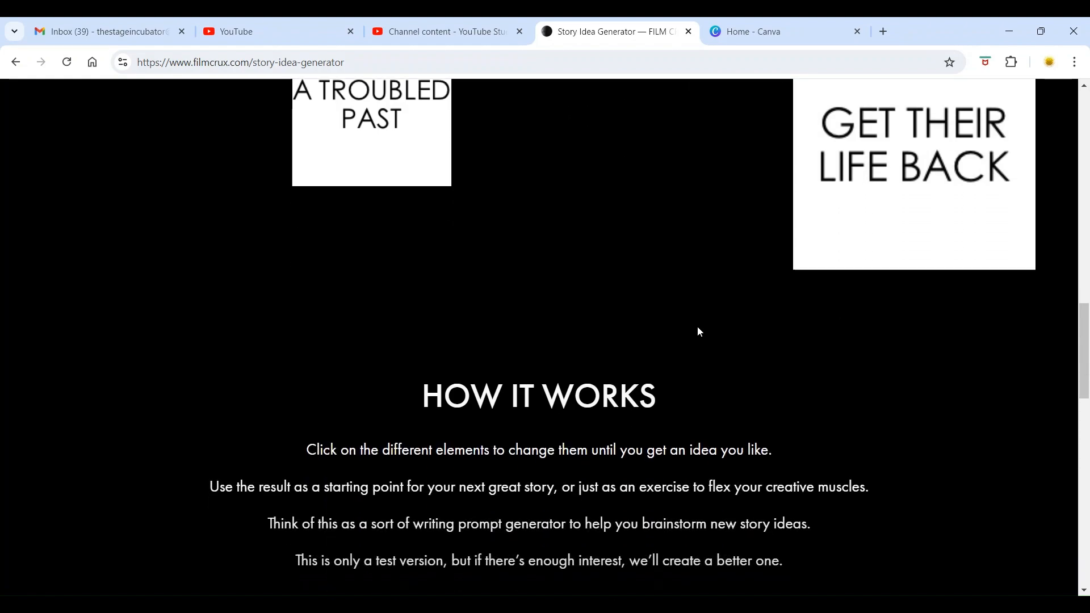
scroll(765, 306, "down", 3)
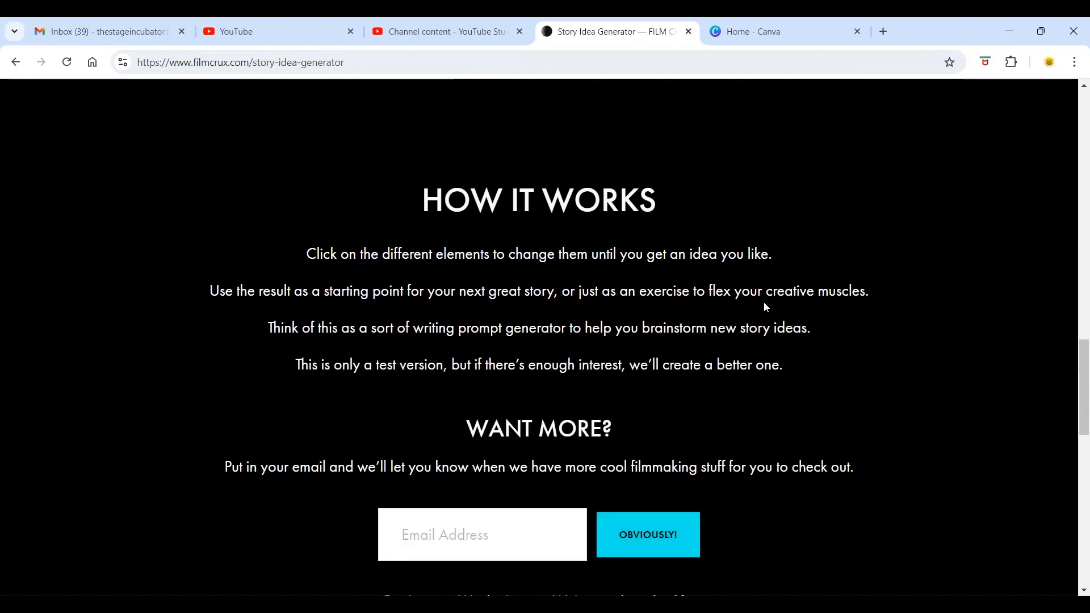
scroll(832, 280, "up", 5)
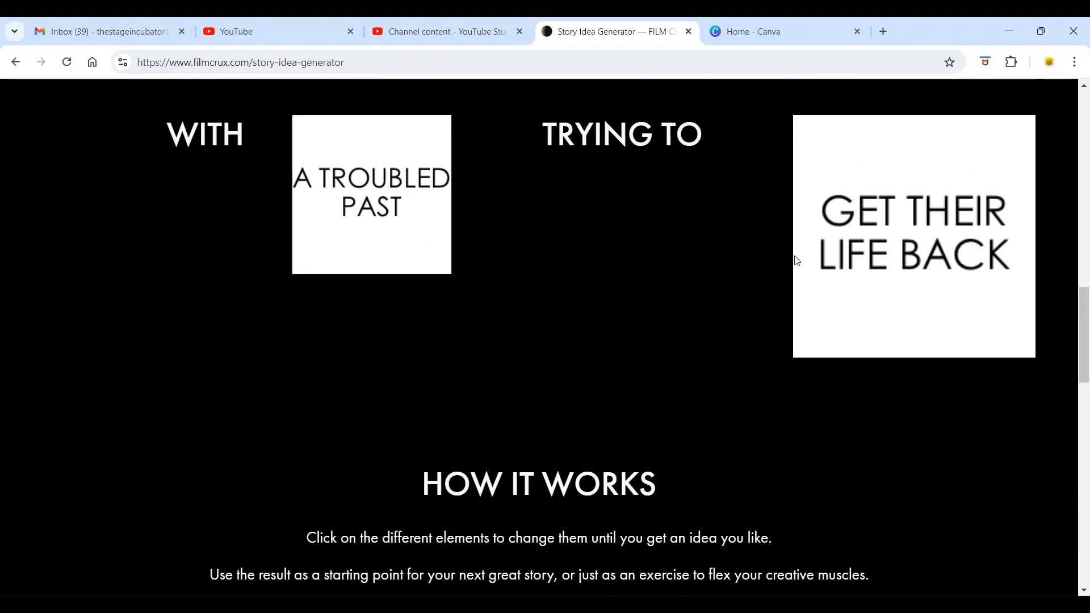
scroll(759, 287, "up", 7)
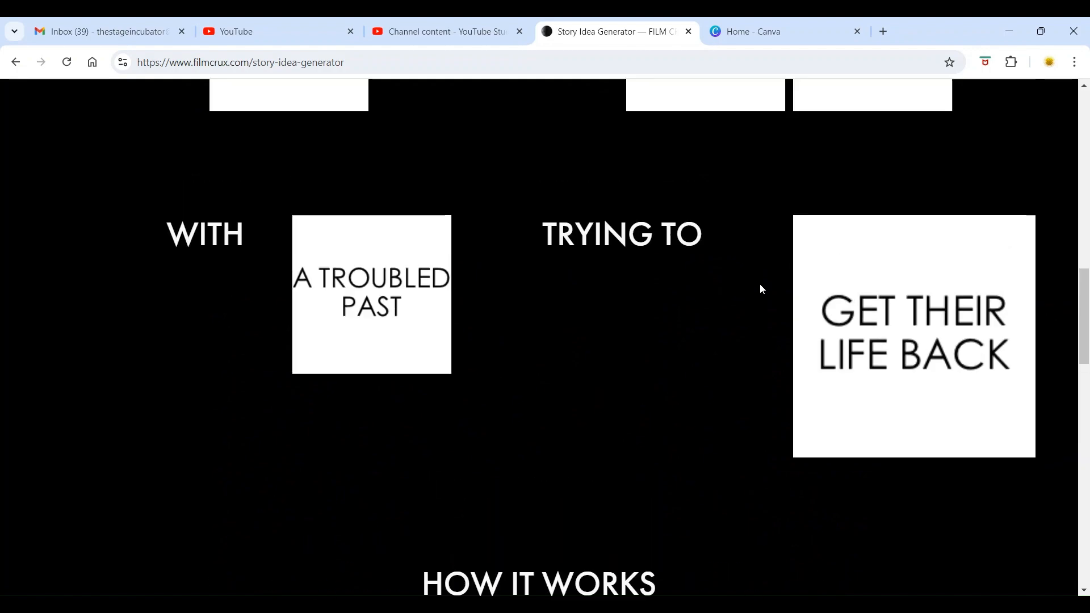
scroll(762, 287, "up", 6)
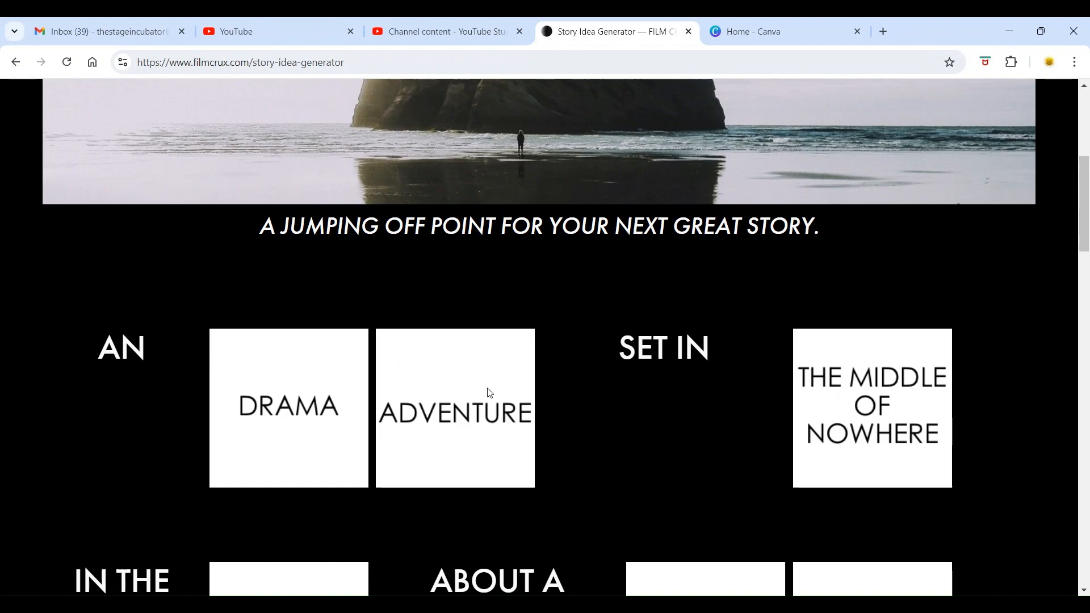
scroll(801, 389, "down", 3)
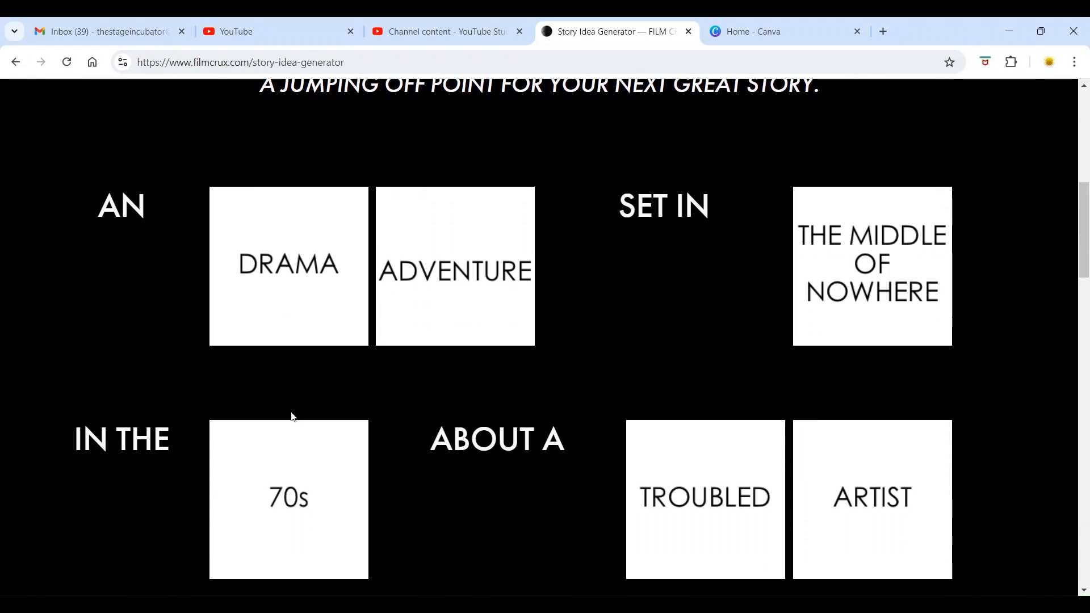
scroll(735, 464, "down", 6)
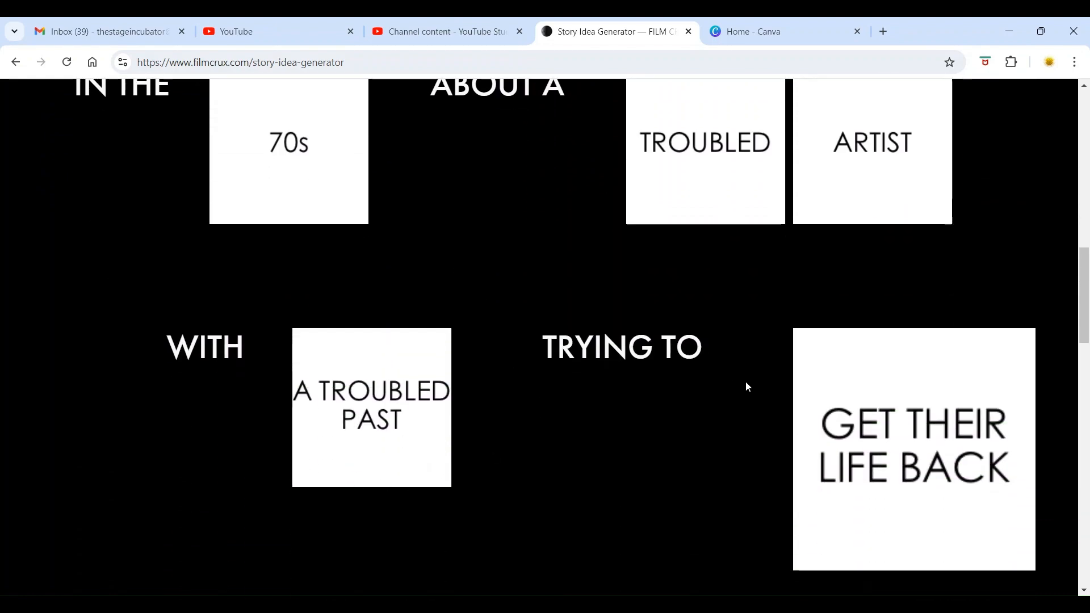
scroll(747, 387, "down", 5)
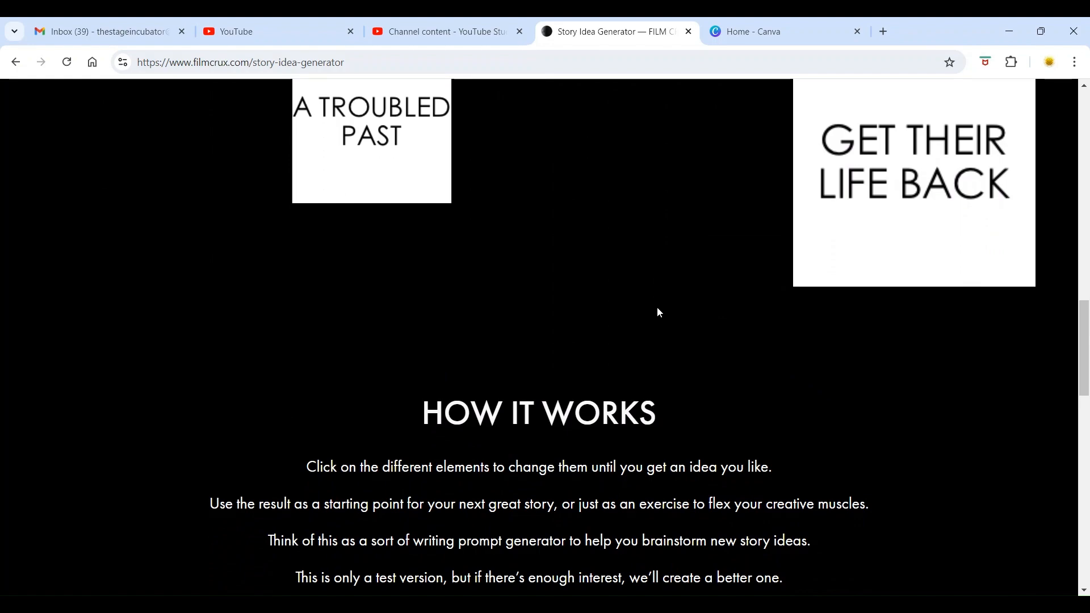
scroll(497, 398, "down", 1)
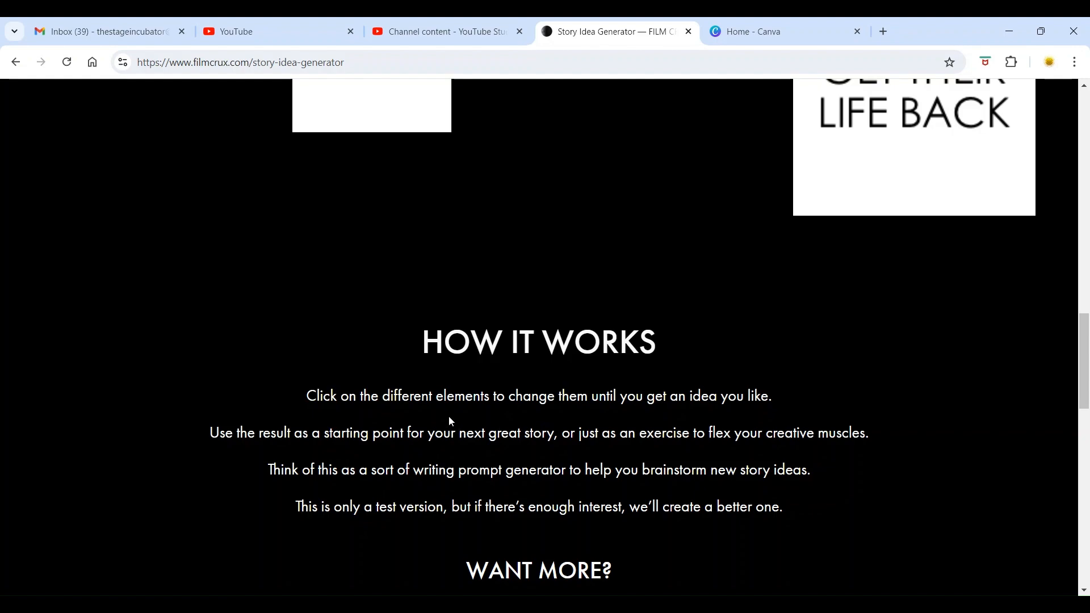
scroll(452, 421, "down", 1)
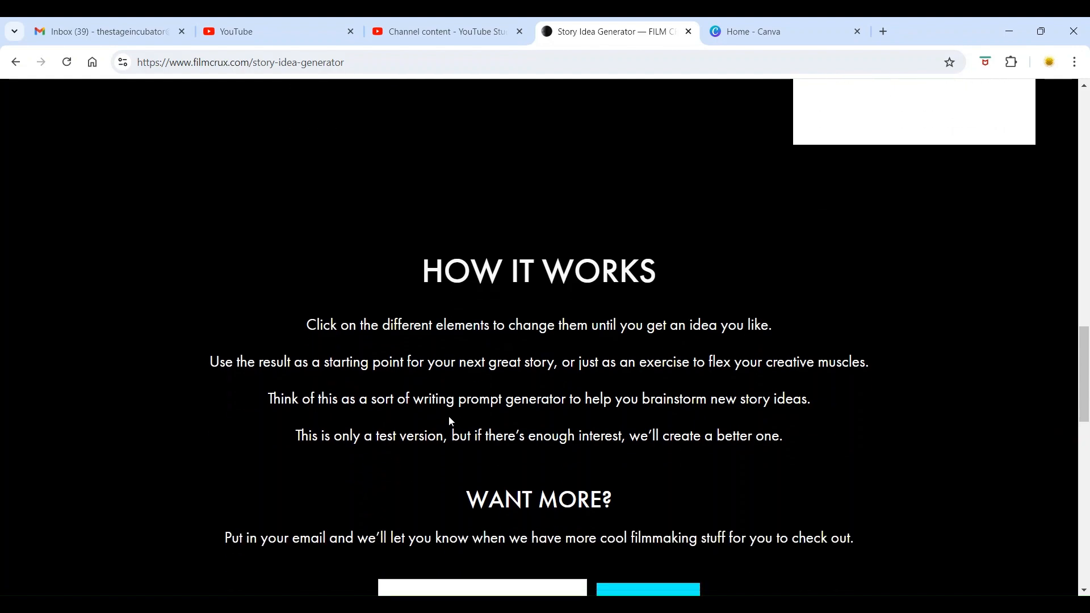
scroll(451, 419, "up", 1)
scroll(449, 416, "up", 2)
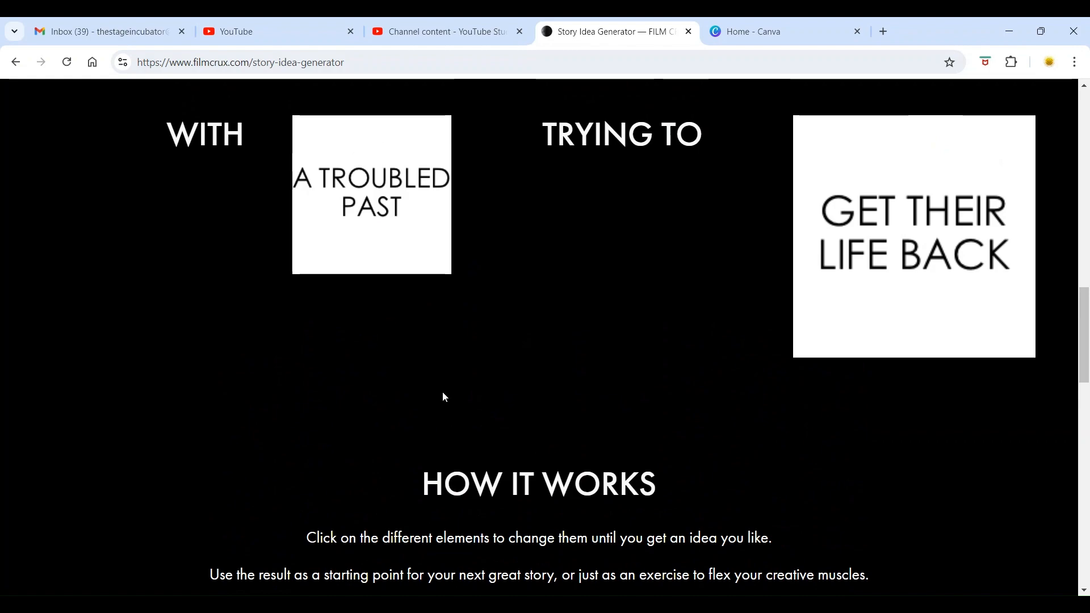
scroll(445, 398, "up", 5)
scroll(443, 401, "up", 8)
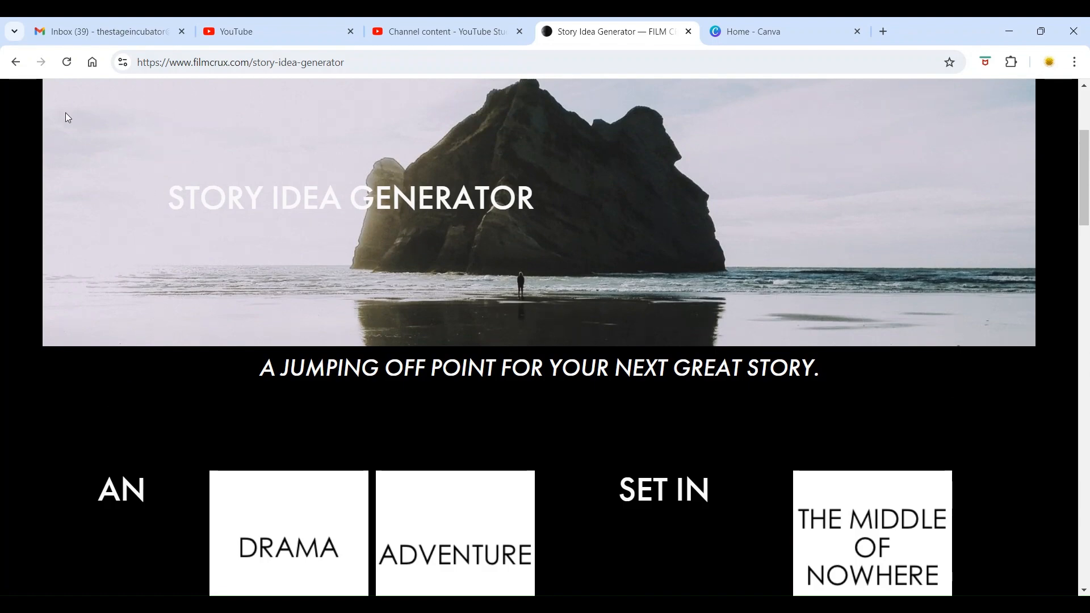
Return to the Movie Theme Generator Cheat Sheet and open its Capitalize My Title generator link.
left_click(17, 63)
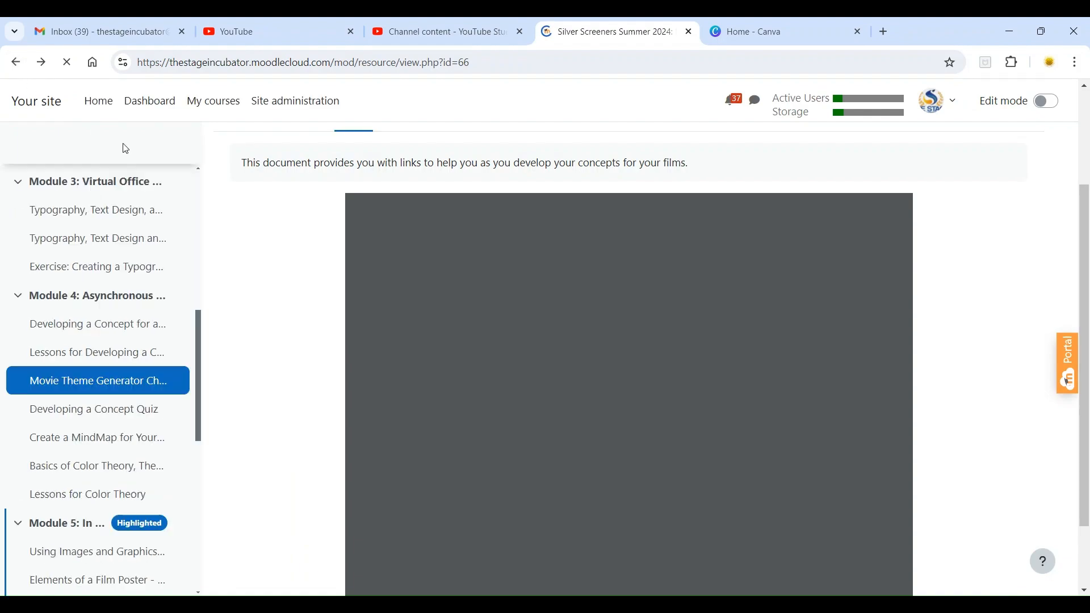
scroll(292, 344, "down", 1)
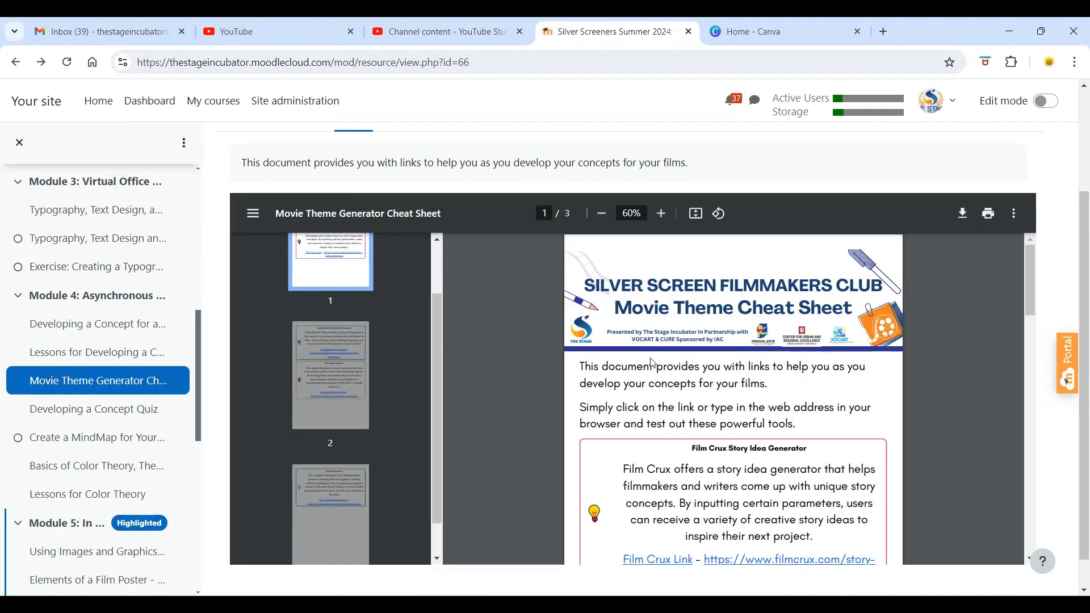
scroll(653, 363, "down", 1)
scroll(656, 366, "down", 5)
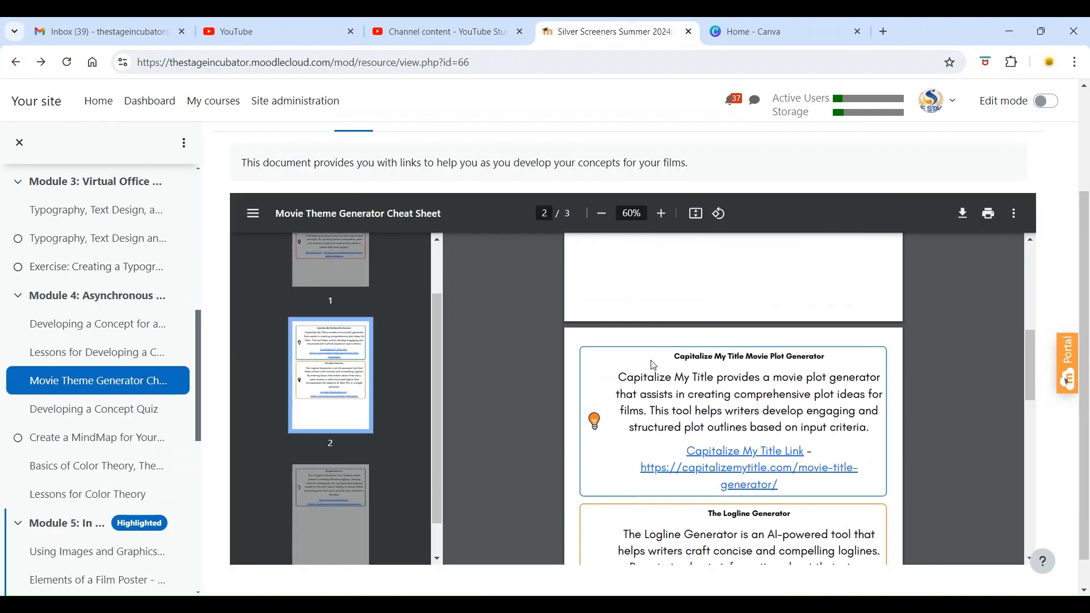
scroll(656, 366, "down", 1)
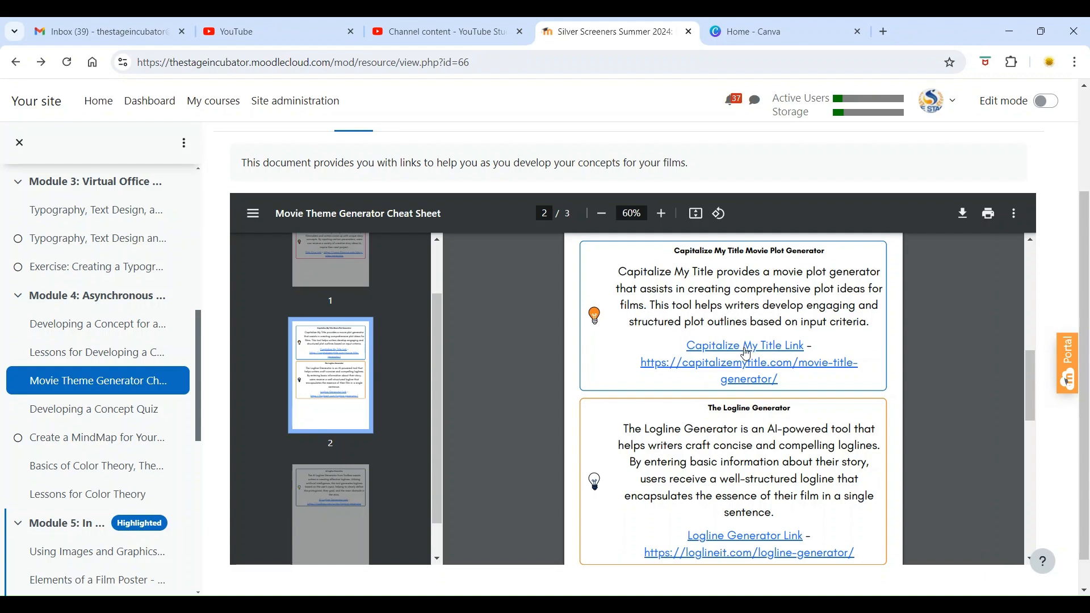
scroll(746, 357, "down", 1)
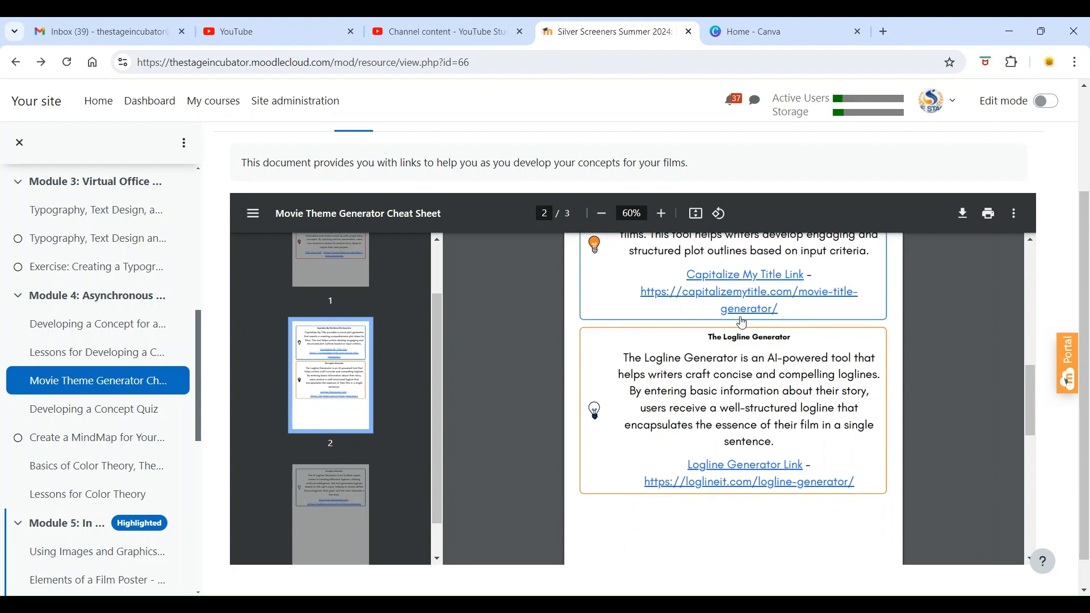
left_click(741, 296)
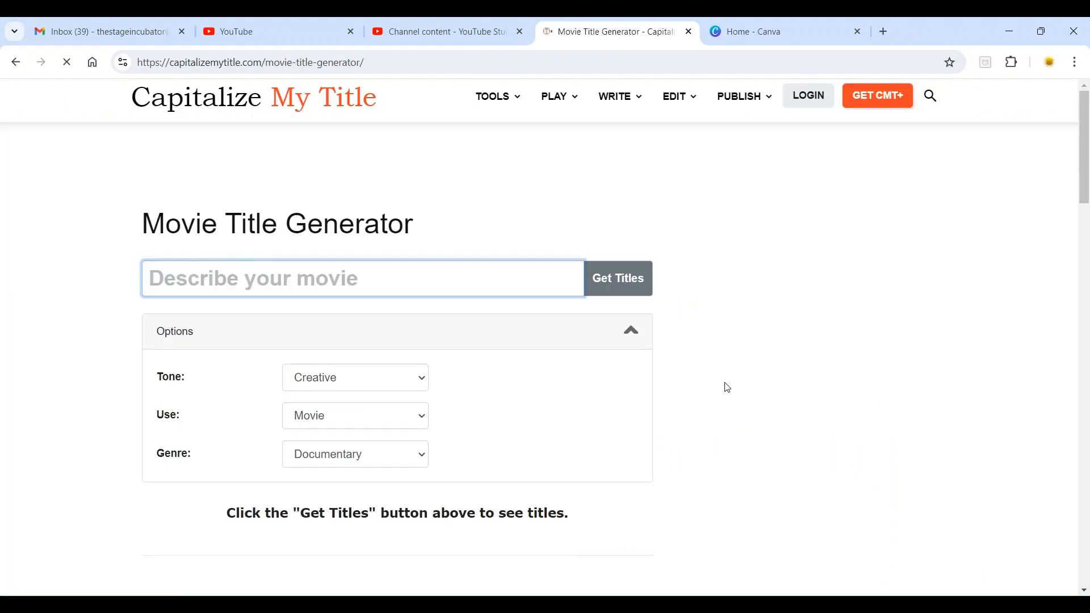
Try the Standard and Formal tones for the movie title, and restore the Creative tone.
left_click(426, 270)
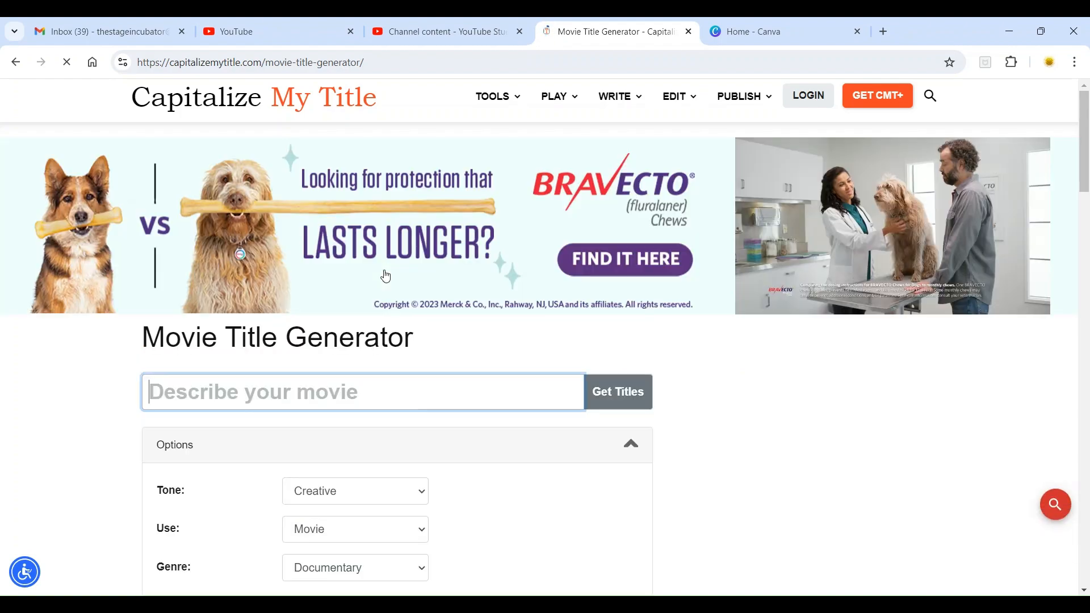
scroll(421, 318, "down", 1)
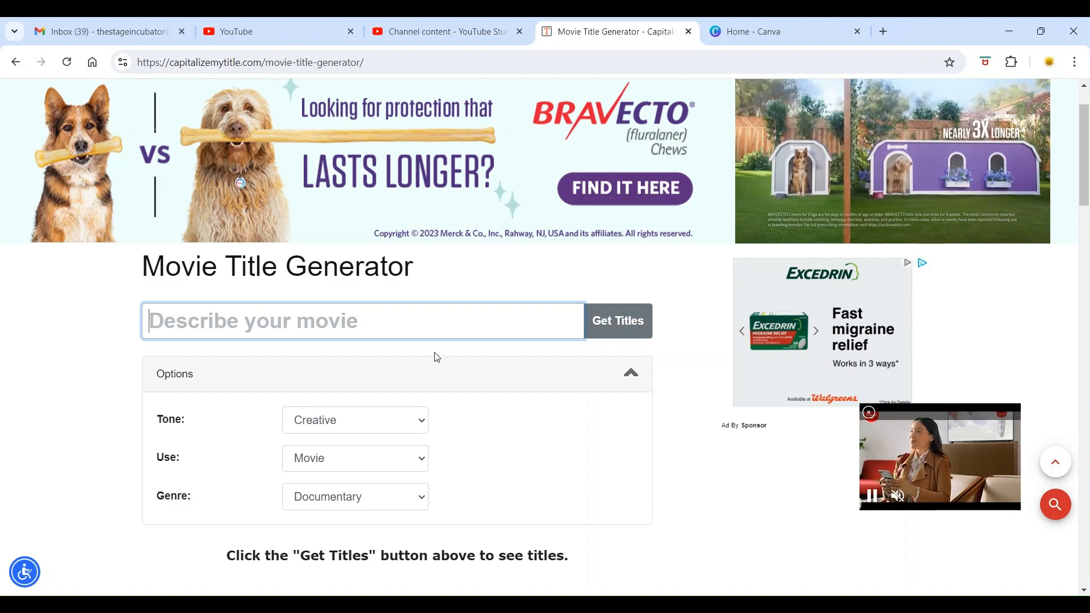
scroll(418, 368, "down", 1)
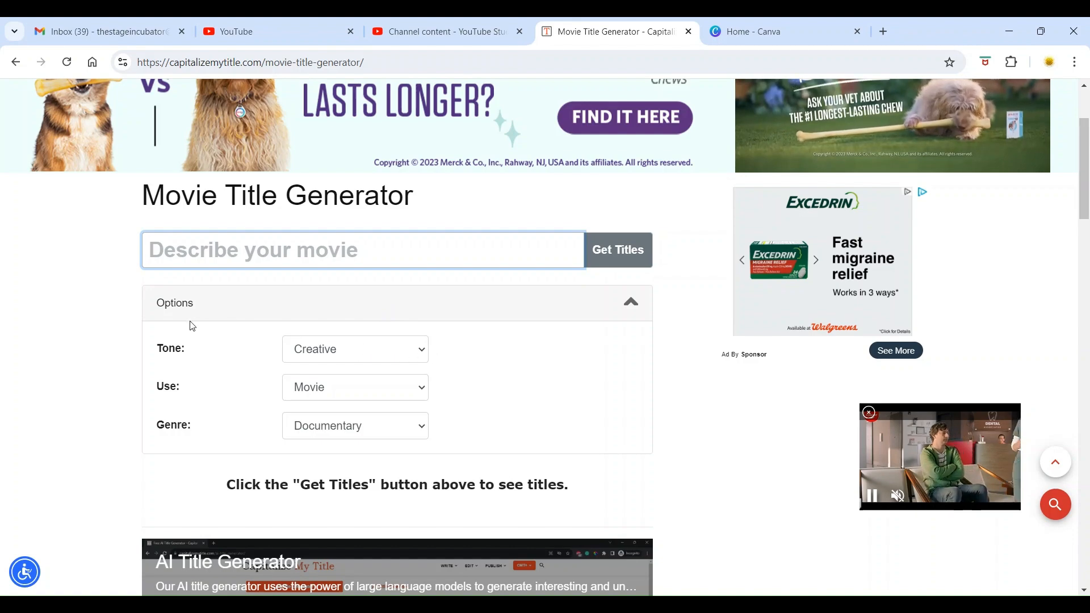
left_click(369, 358)
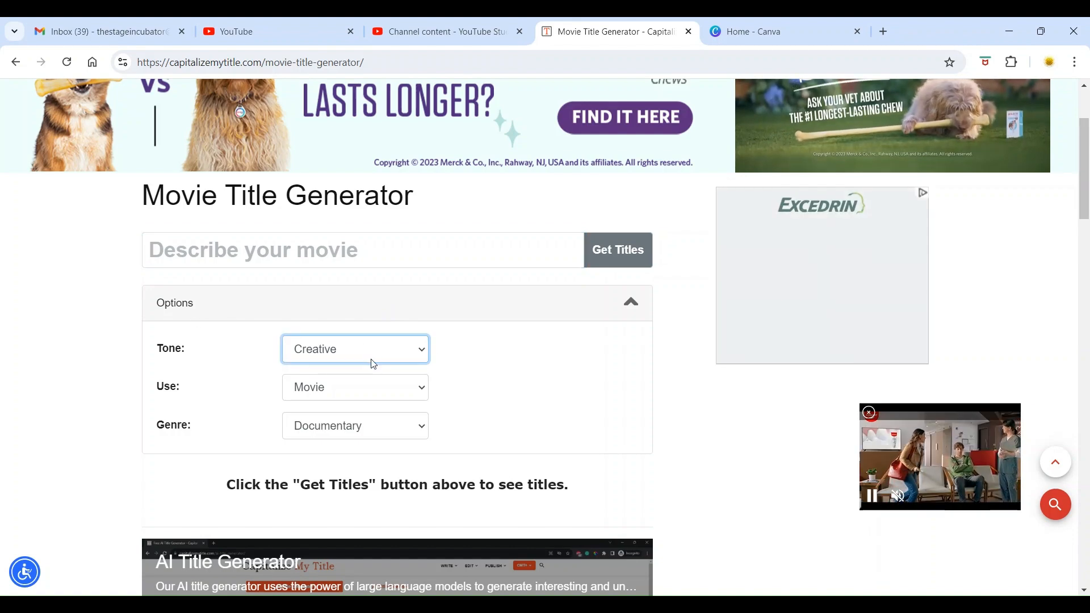
left_click(368, 381)
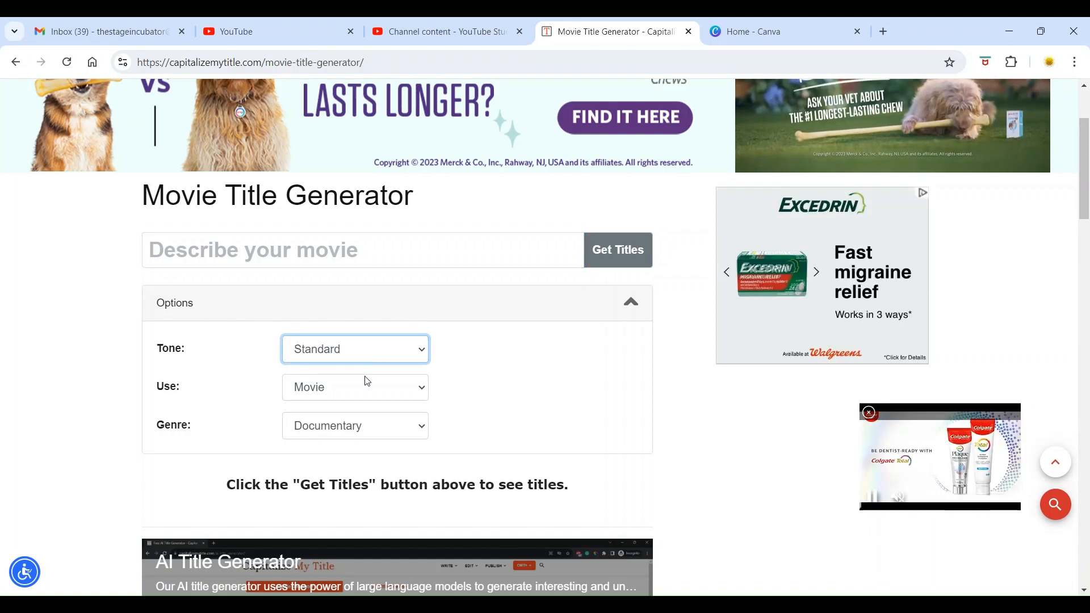
left_click(418, 352)
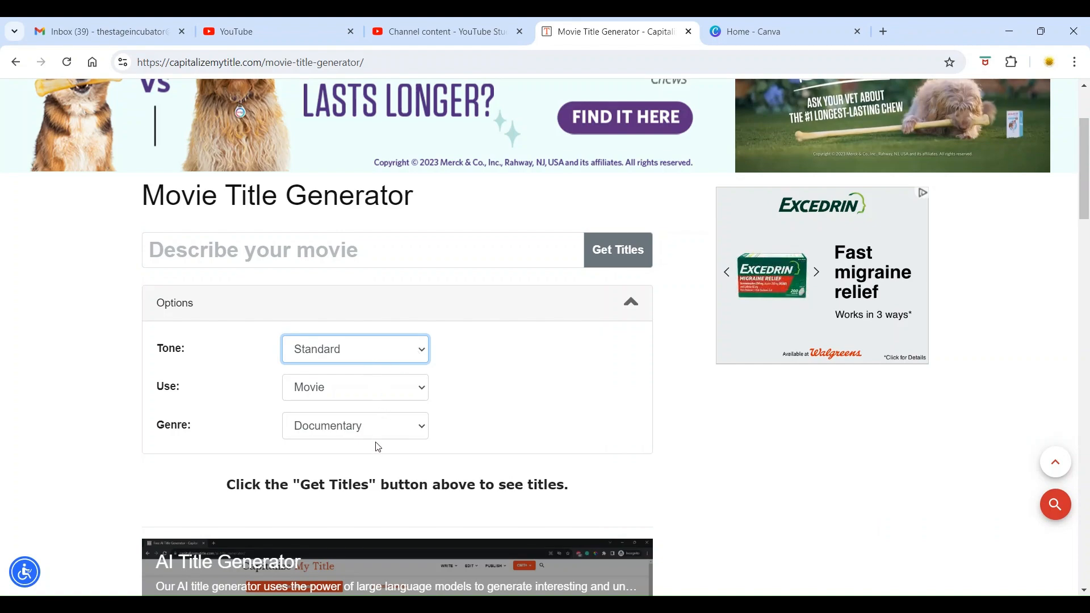
left_click(377, 446)
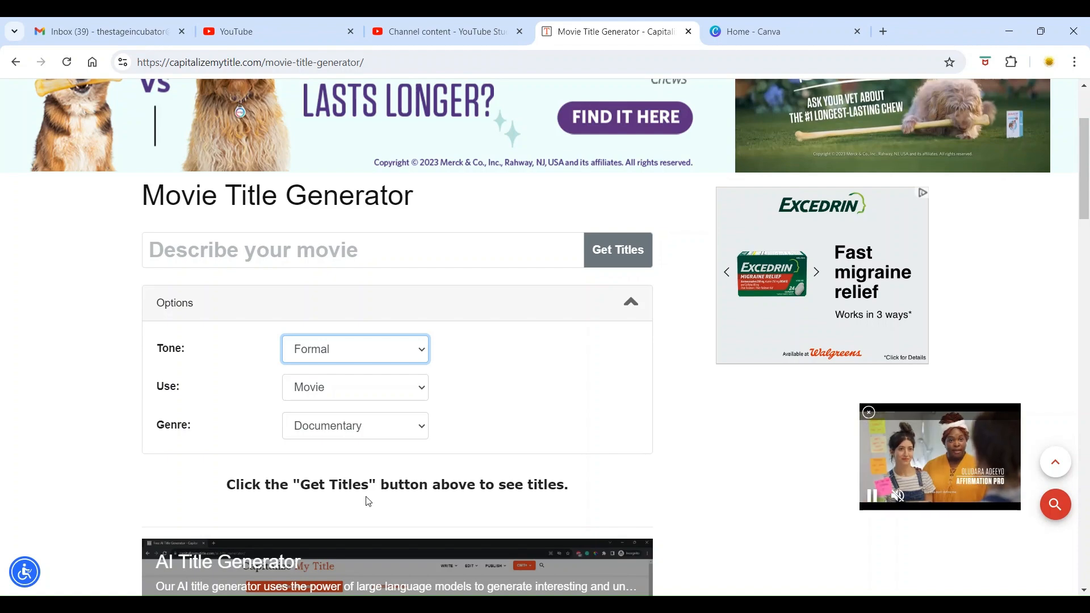
left_click(369, 417)
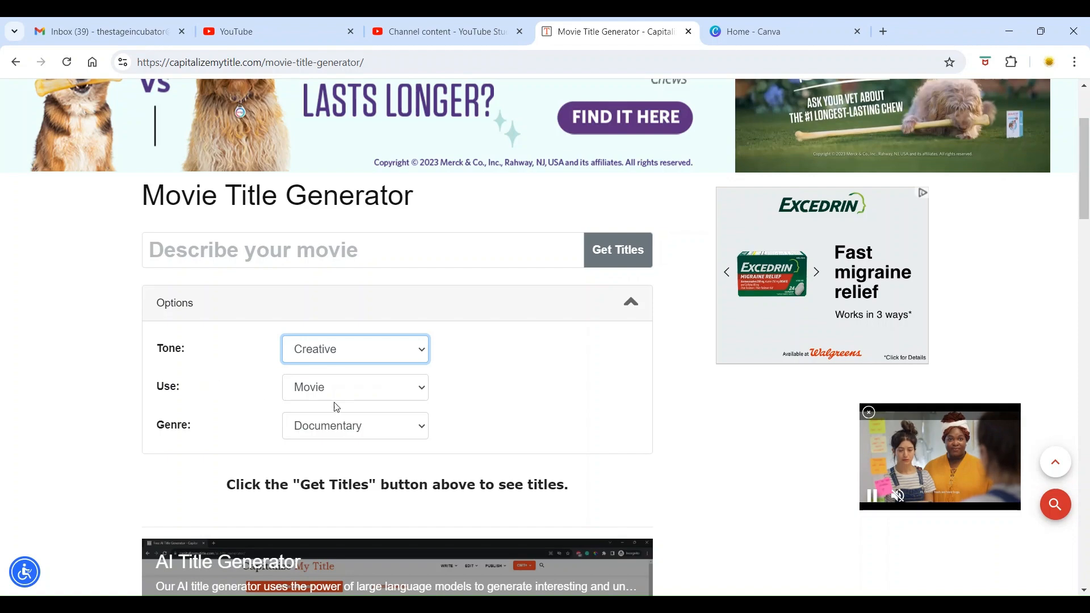
Keep the title's use as Movie and set the genre to Sci-Fi.
left_click(361, 398)
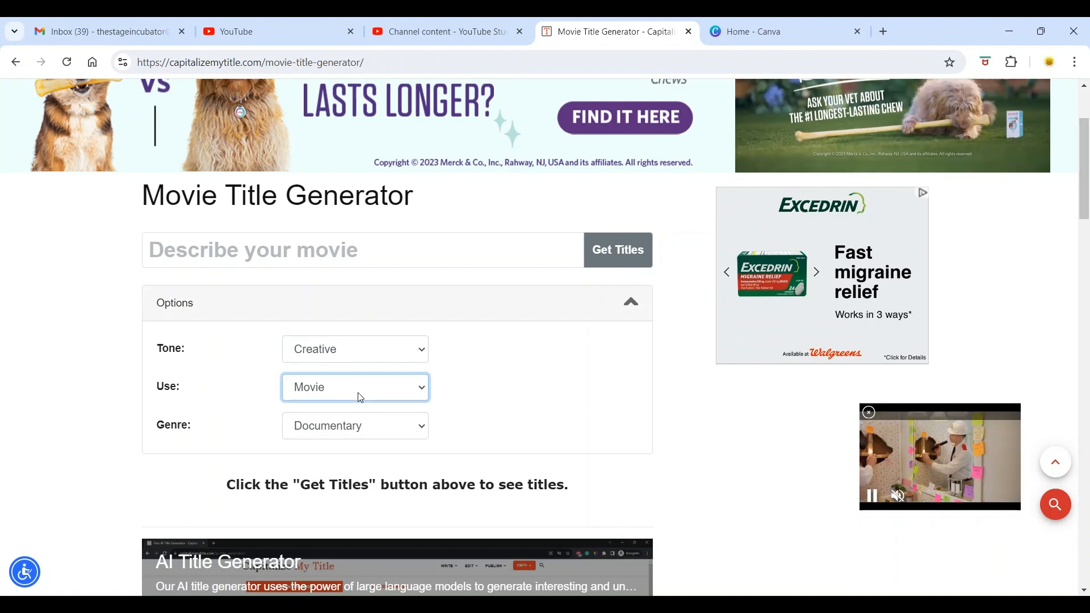
left_click(353, 428)
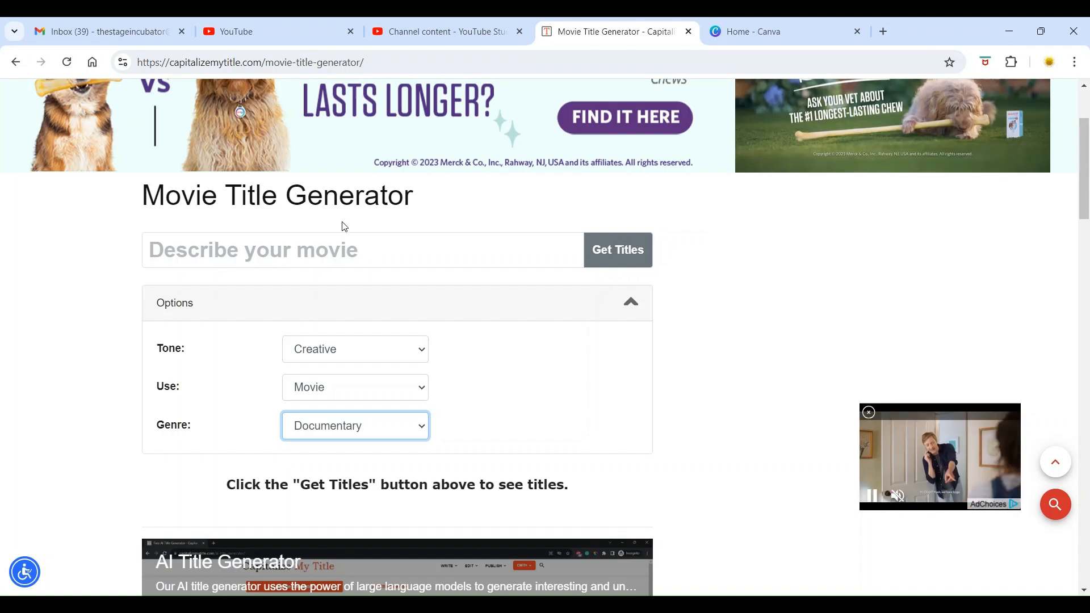
left_click(334, 323)
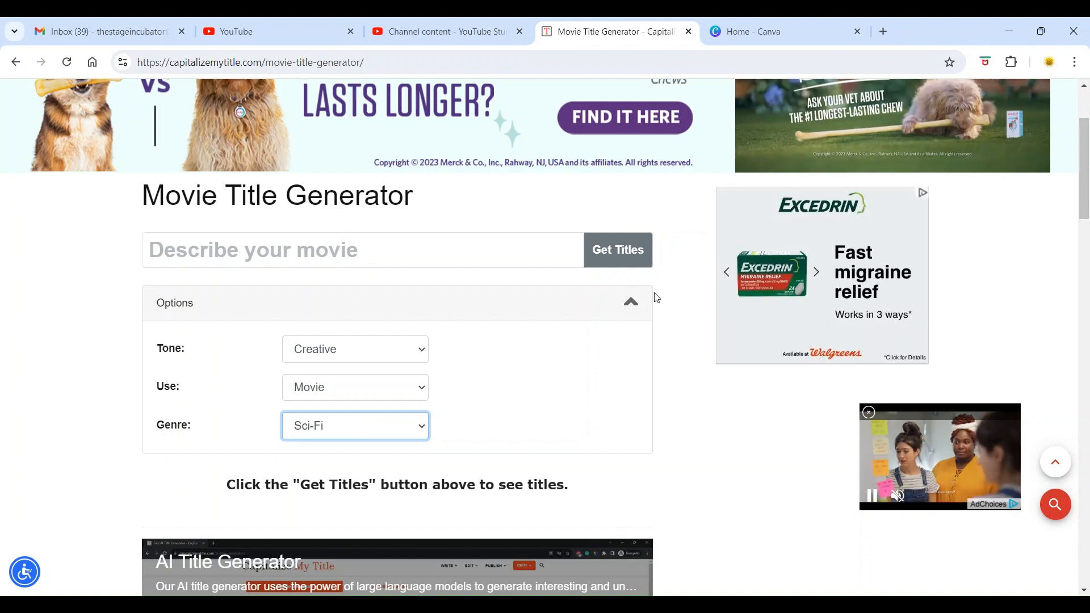
Describe the movie as "space, future, mission" and generate titles for it.
left_click(413, 251)
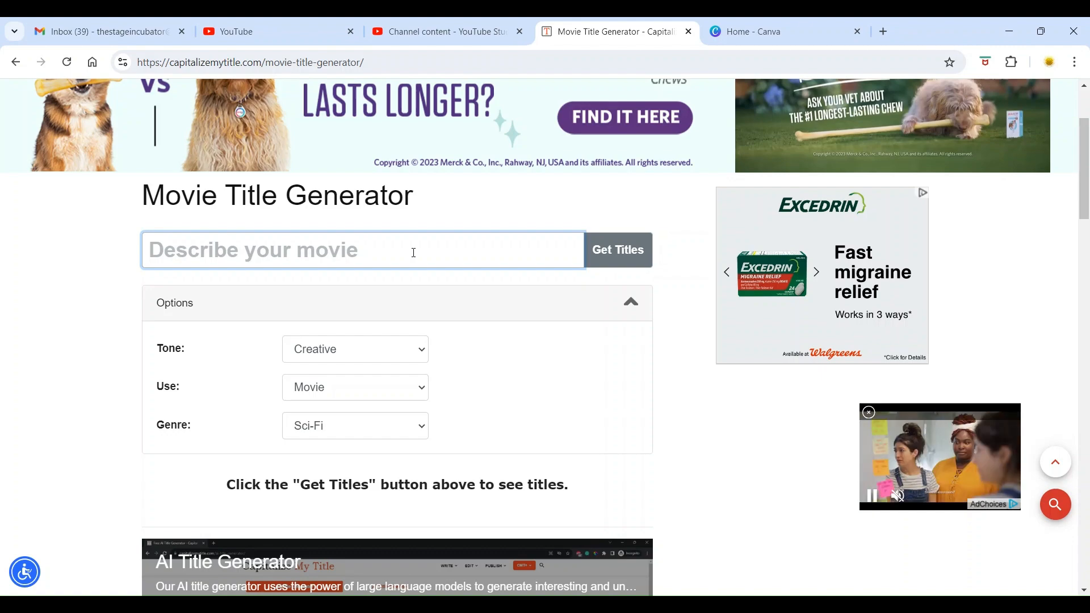
type("spa")
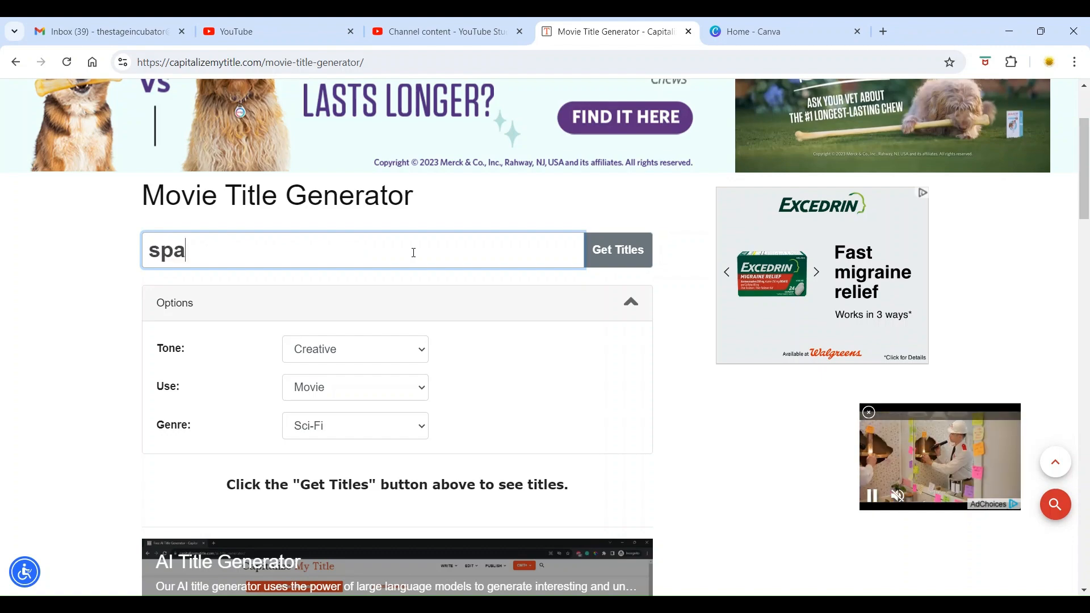
type("ce, f")
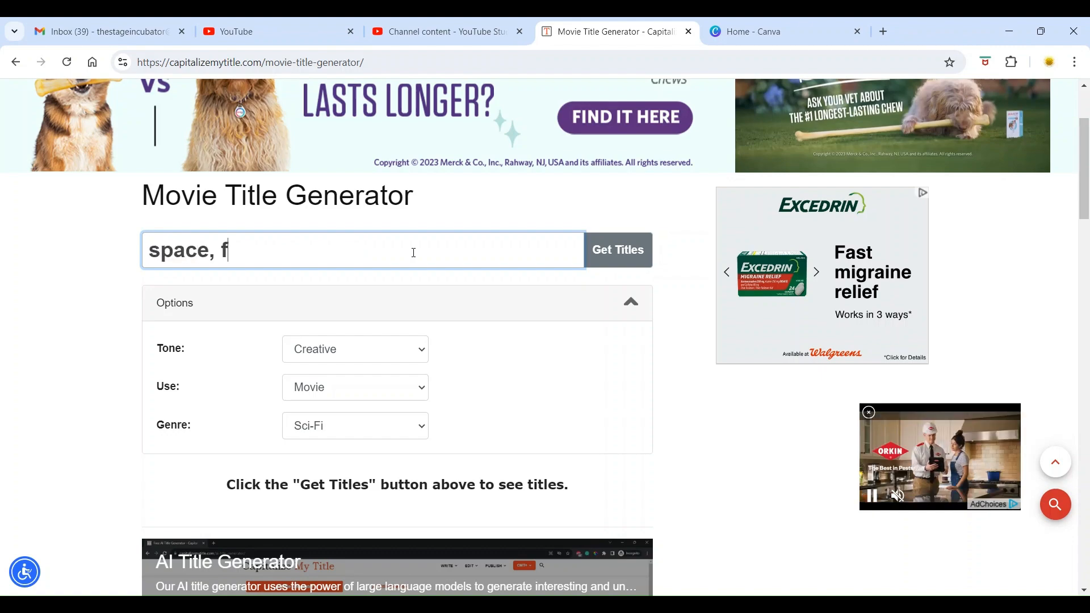
type("uture")
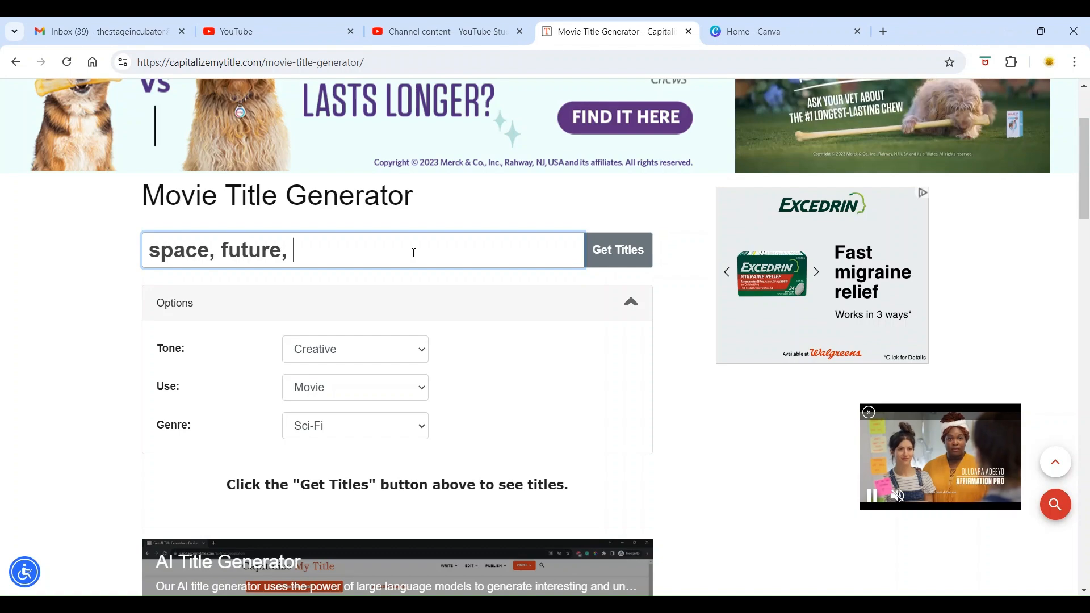
type(", mission")
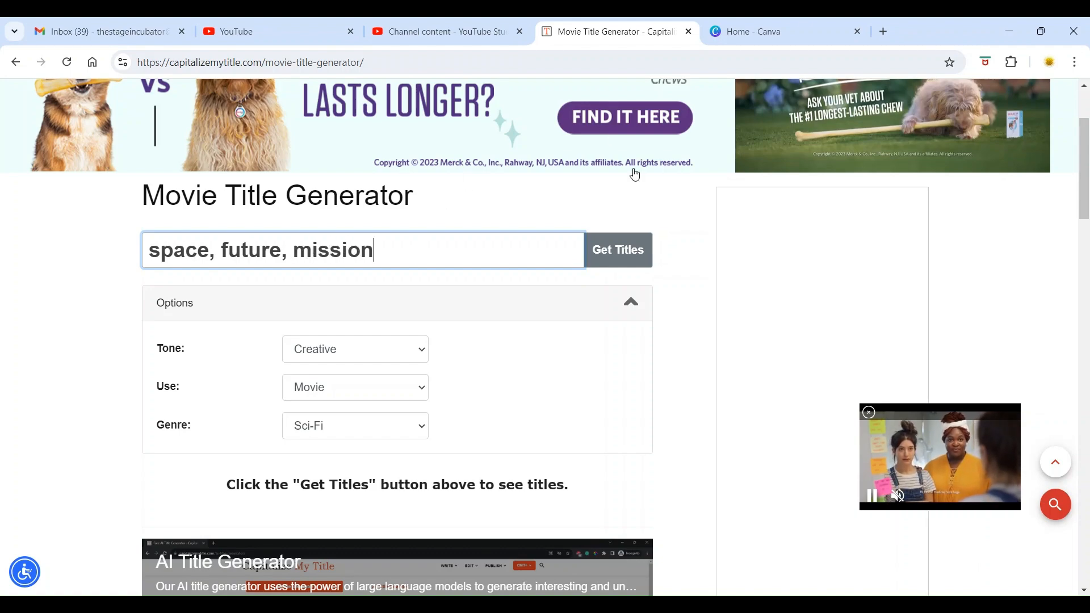
left_click(617, 246)
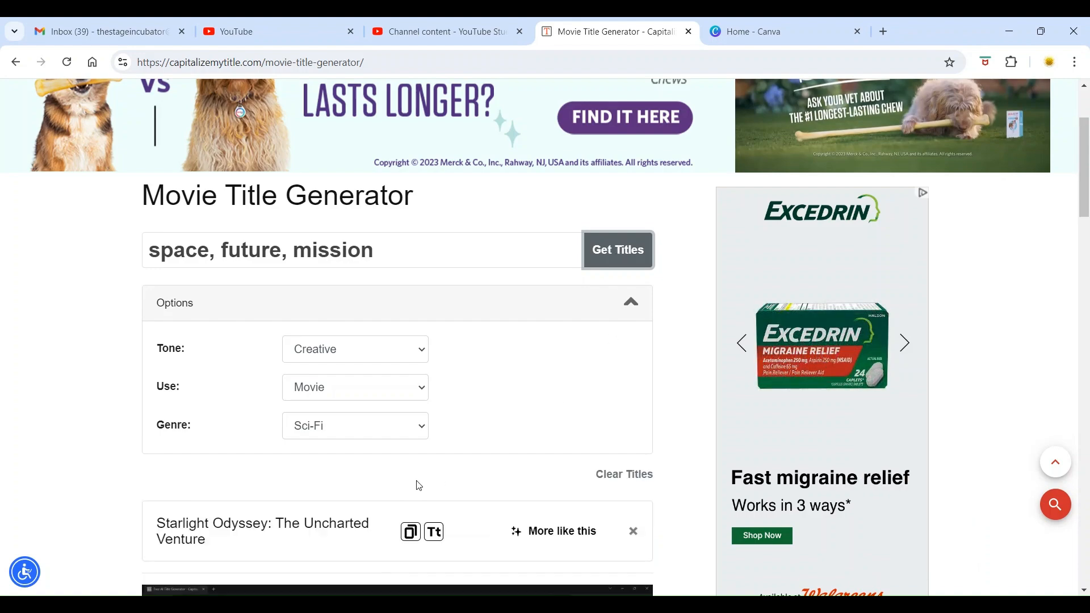
Generate more titles like "Starlight Odyssey: The Uncharted Venture" and read through the suggestions.
scroll(418, 485, "down", 3)
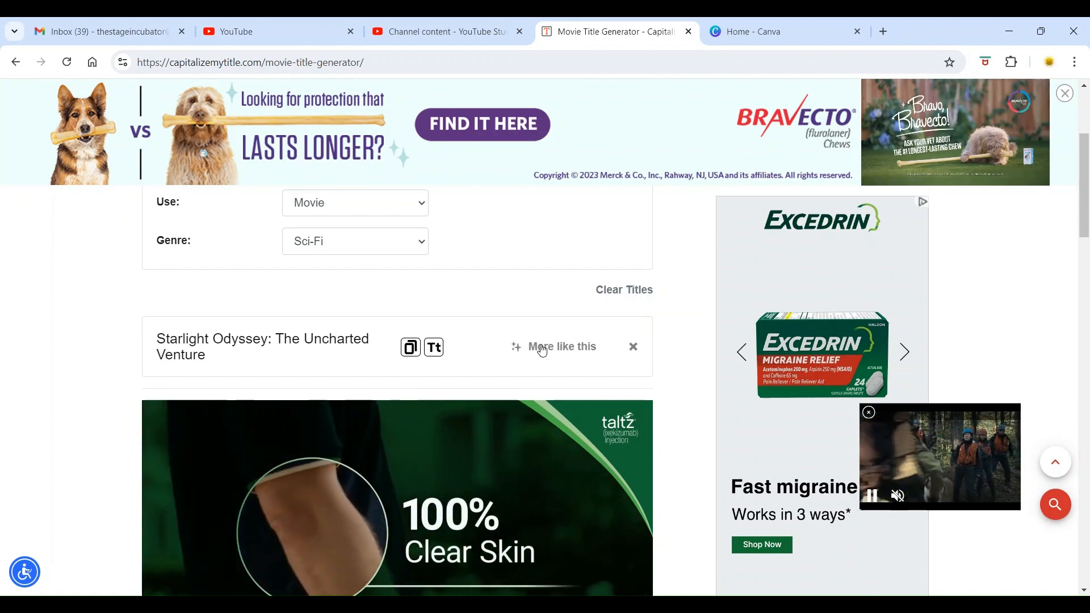
left_click(542, 348)
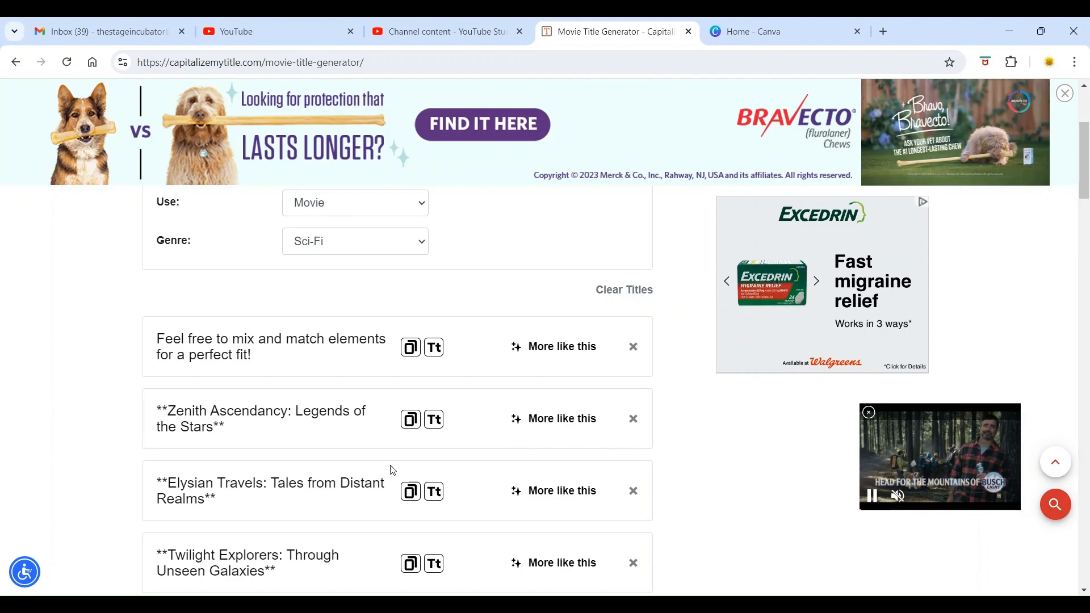
scroll(380, 441, "down", 1)
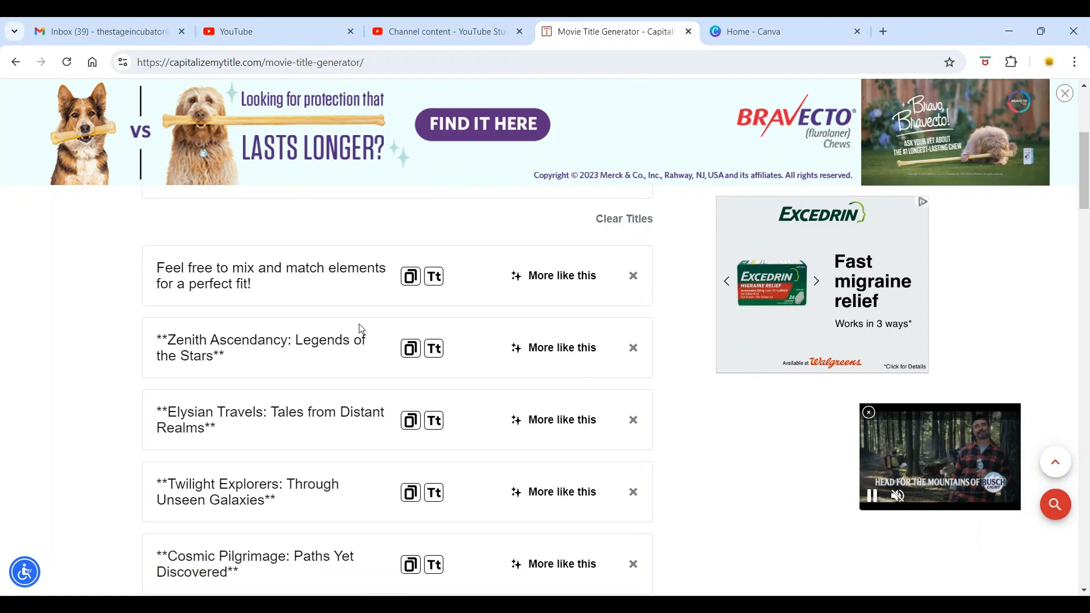
scroll(357, 333, "down", 1)
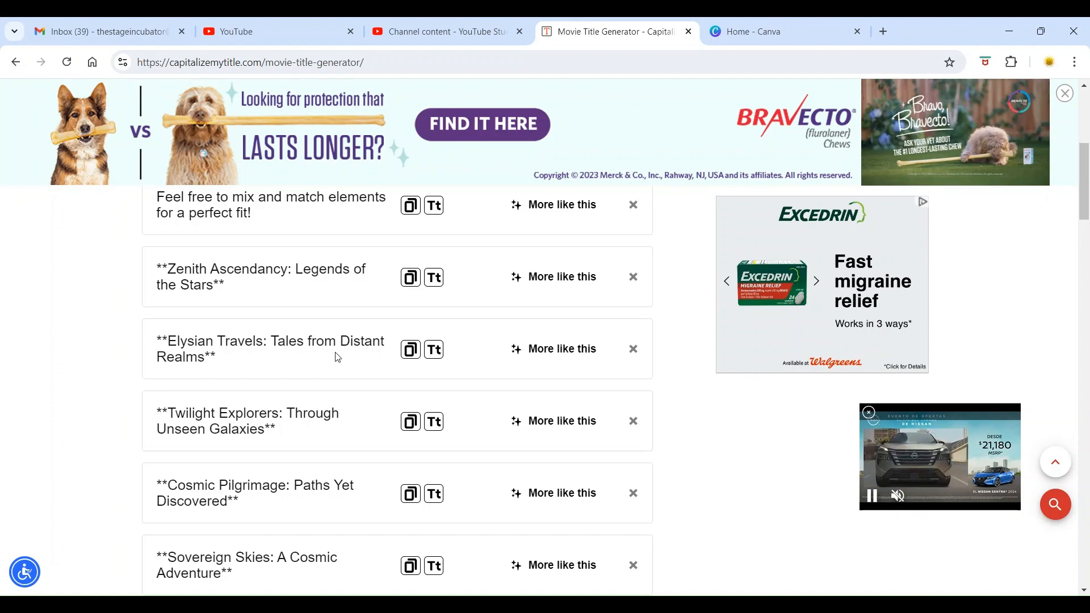
scroll(338, 358, "down", 1)
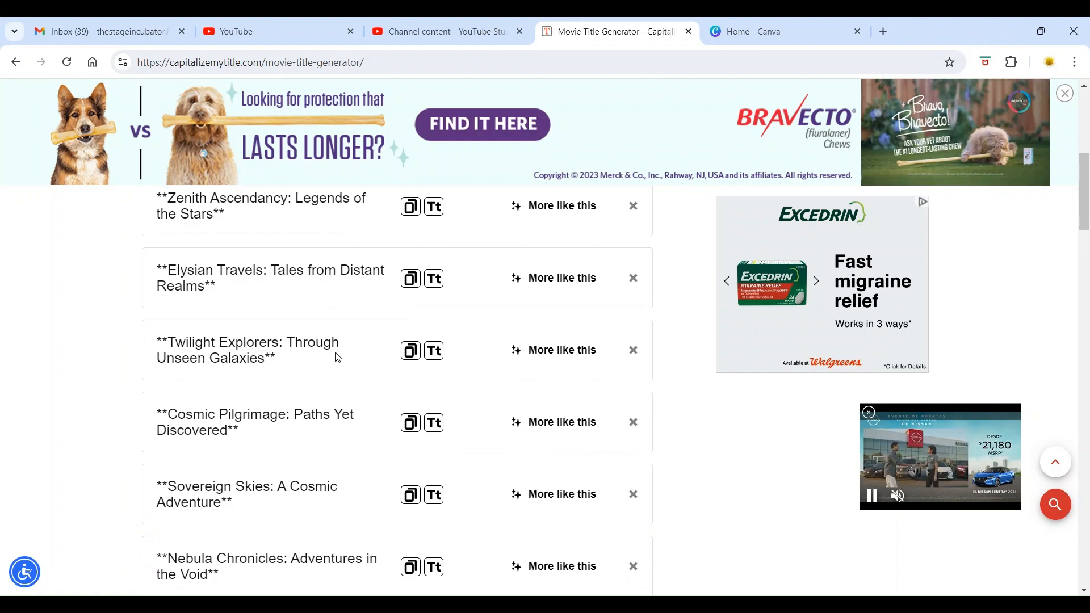
scroll(338, 358, "down", 1)
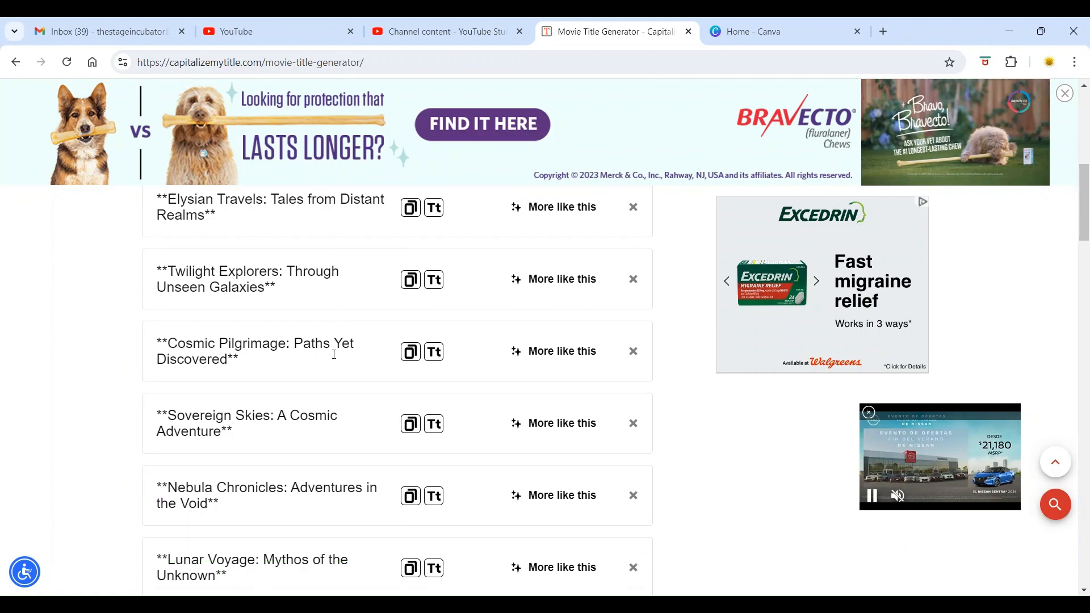
scroll(336, 359, "down", 1)
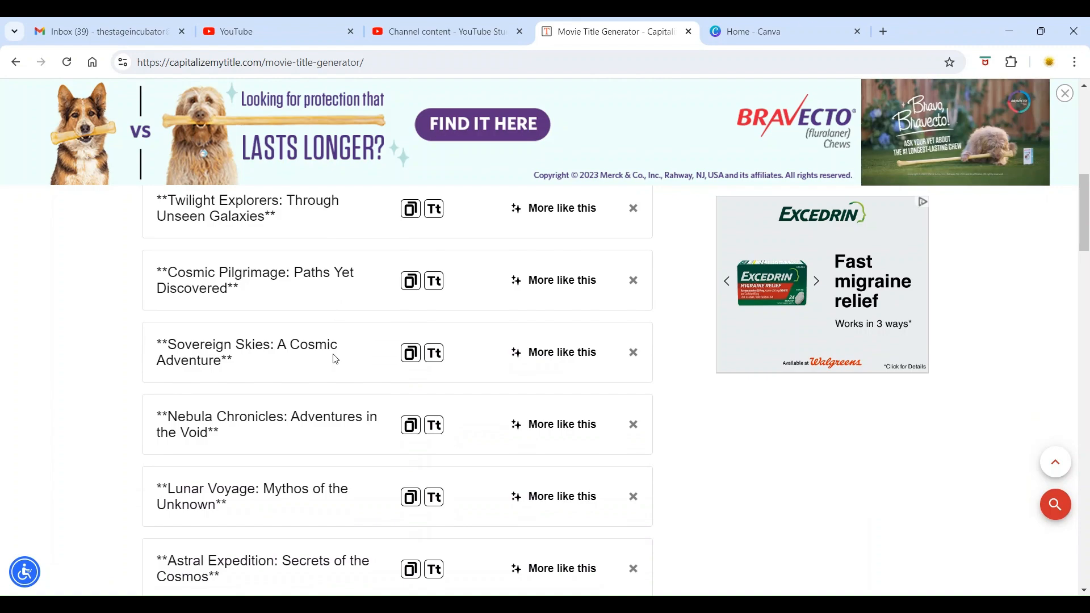
scroll(336, 359, "down", 3)
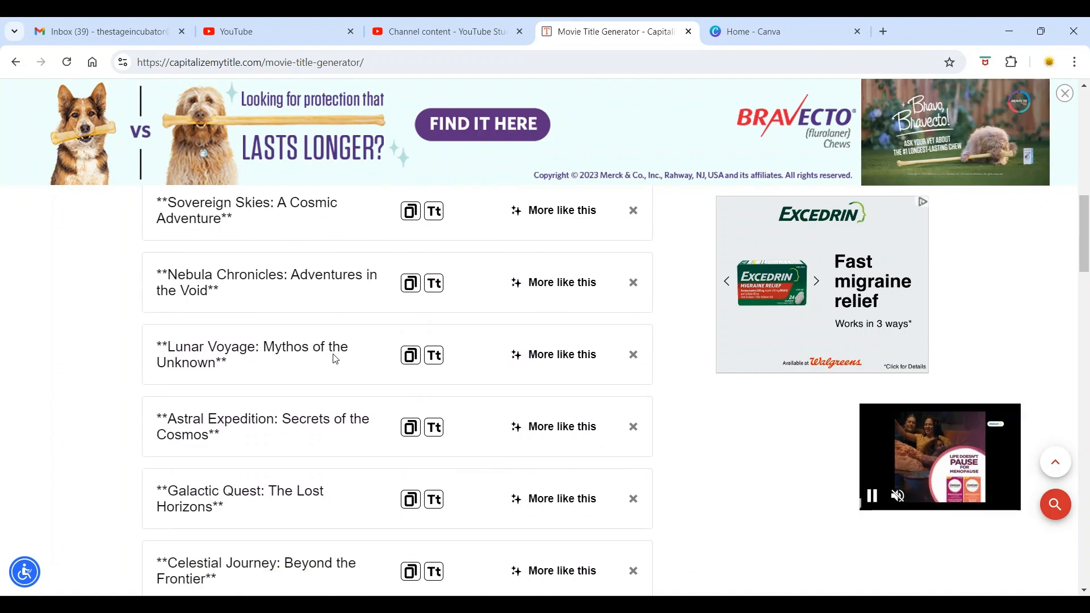
scroll(335, 355, "down", 2)
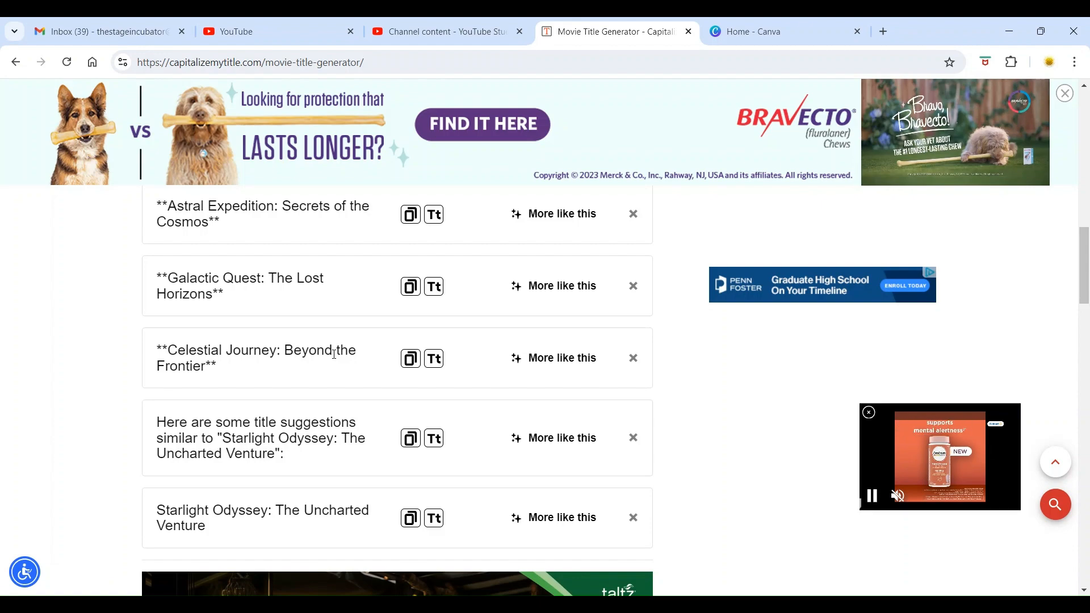
Review the full list of suggested movie titles again alongside the description and options used.
scroll(334, 353, "up", 10)
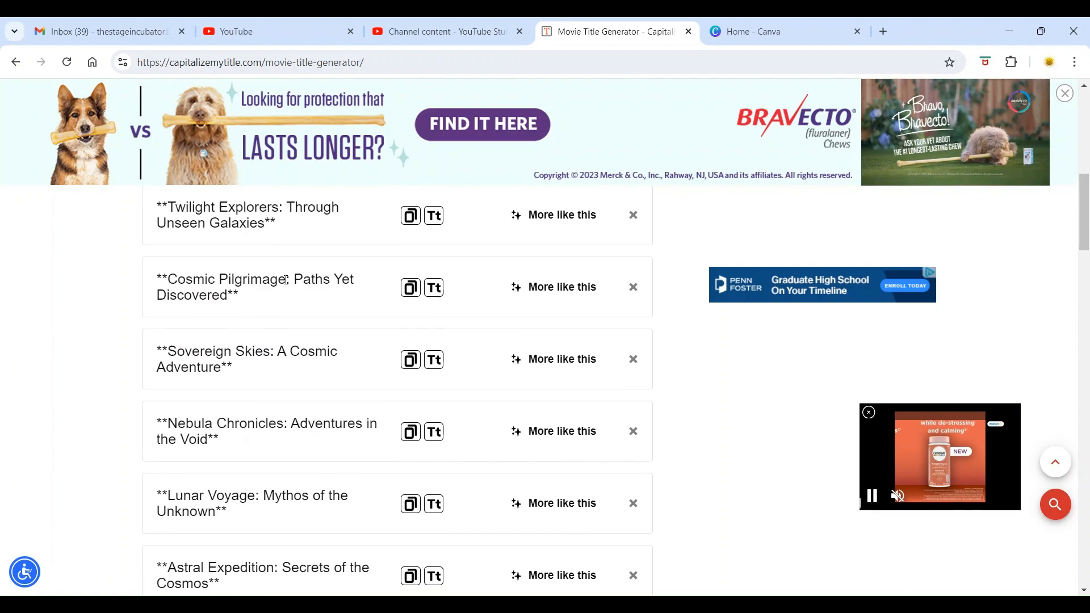
scroll(288, 287, "up", 5)
scroll(288, 290, "down", 12)
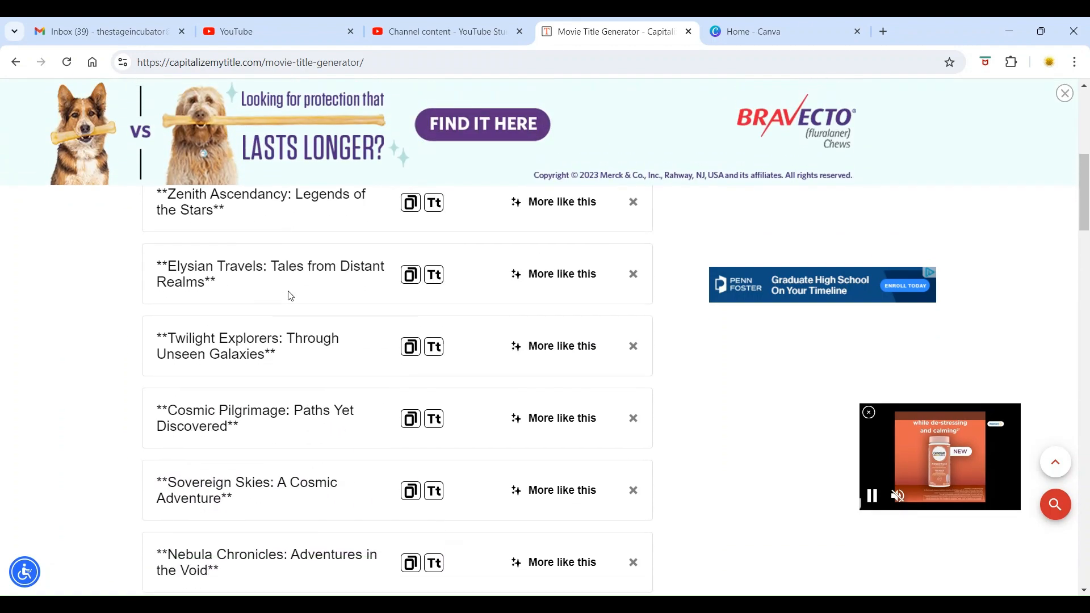
scroll(291, 296, "down", 5)
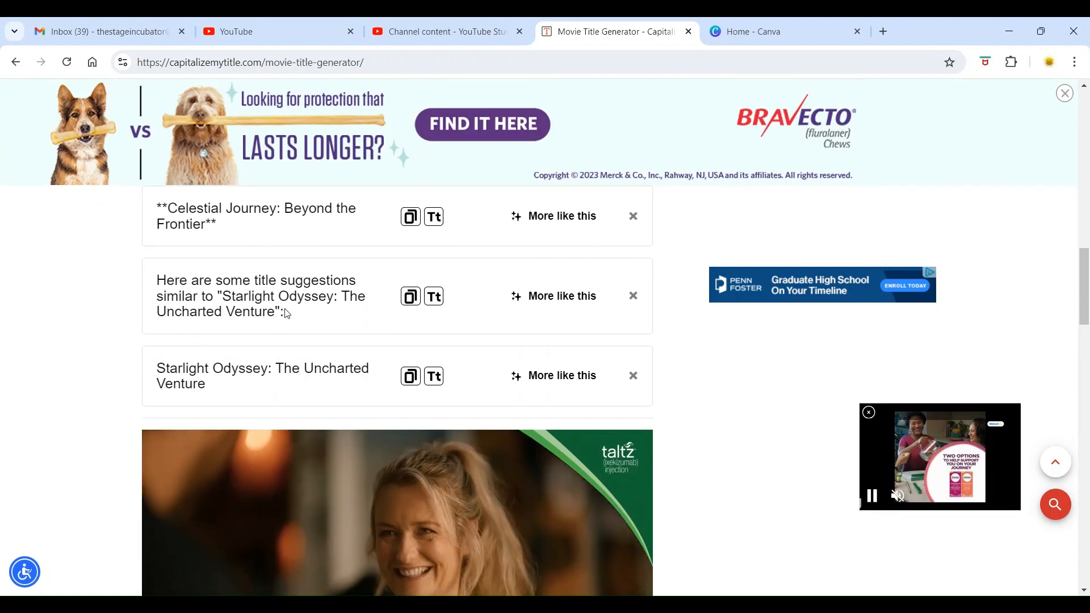
scroll(287, 314, "up", 2)
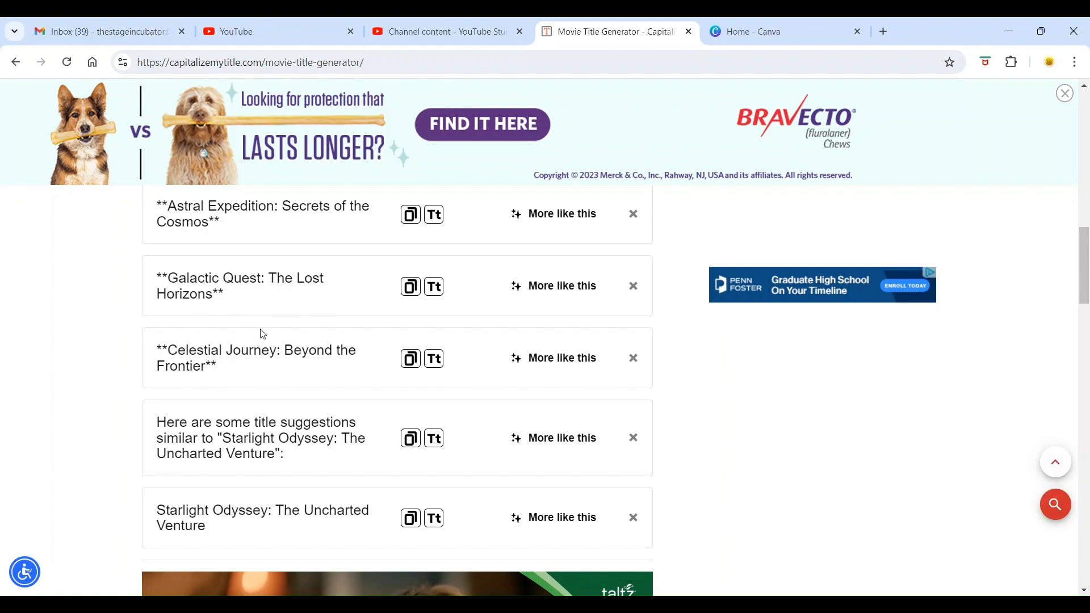
scroll(262, 334, "up", 5)
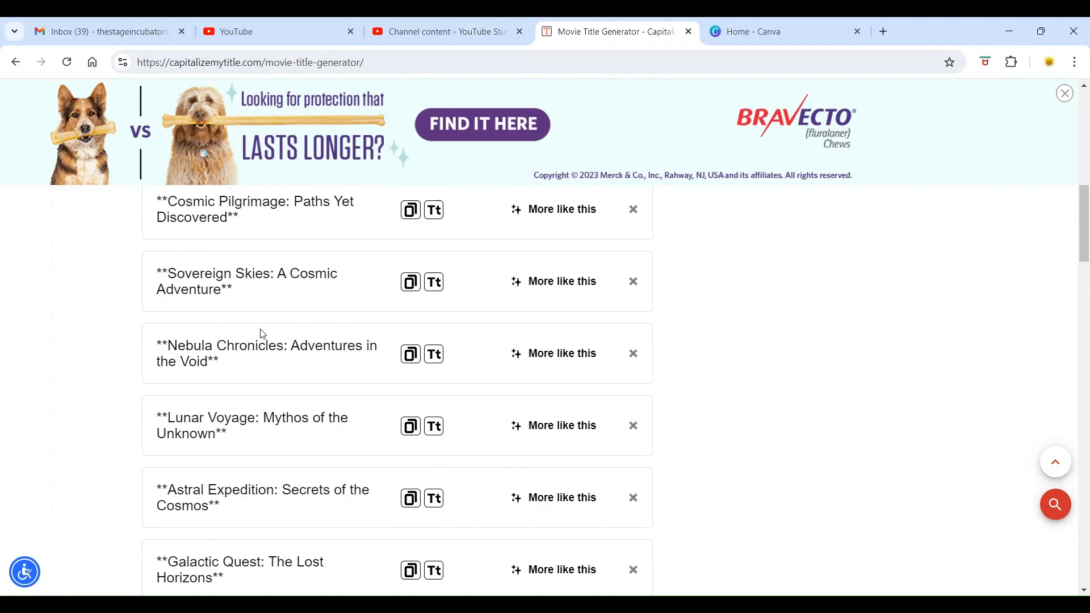
scroll(263, 334, "up", 10)
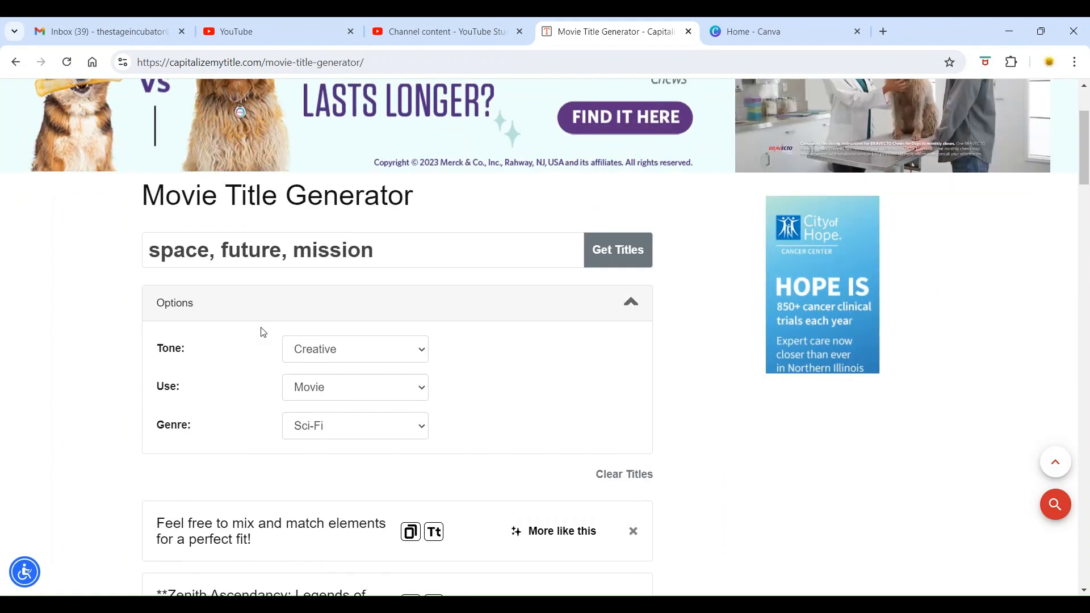
scroll(263, 334, "down", 3)
scroll(261, 334, "up", 5)
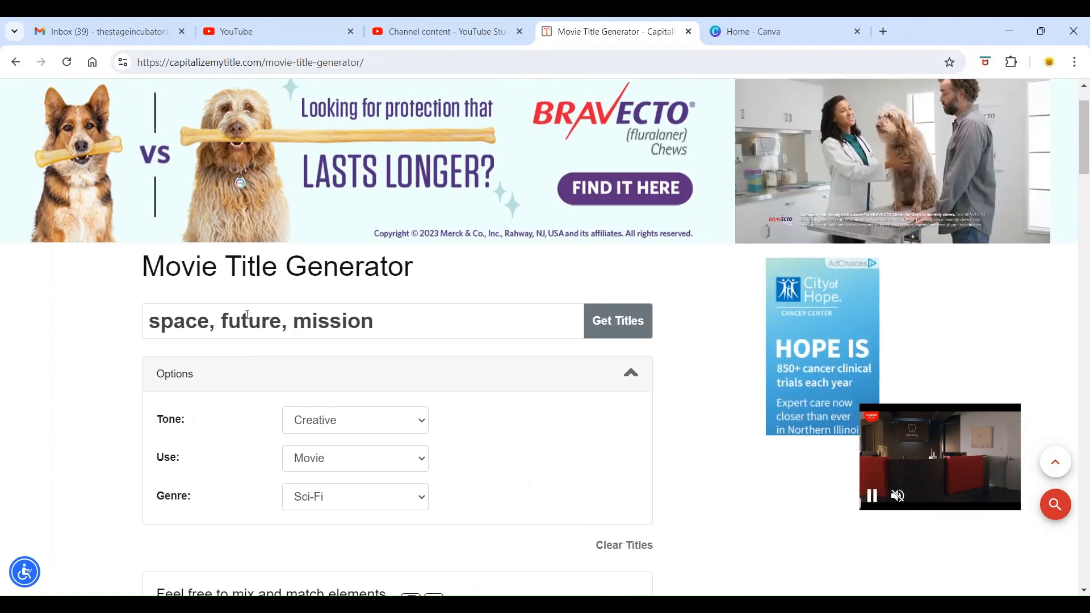
scroll(248, 315, "down", 10)
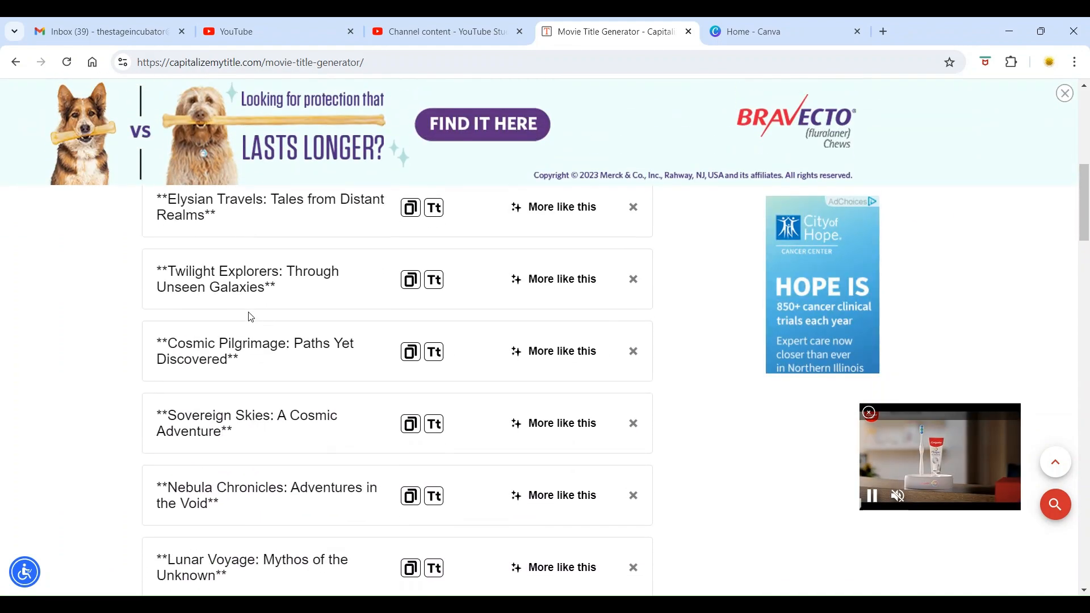
scroll(251, 316, "down", 10)
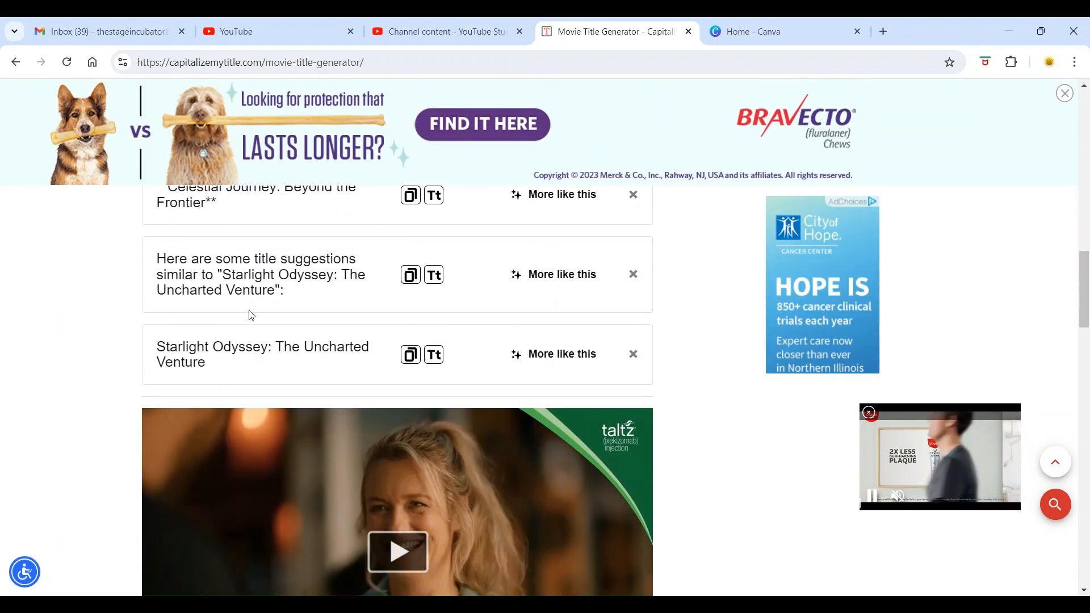
Read the generator's usage instructions, its tips on options and refining titles, and the list of other movie title generators.
scroll(252, 316, "down", 8)
scroll(249, 292, "up", 1)
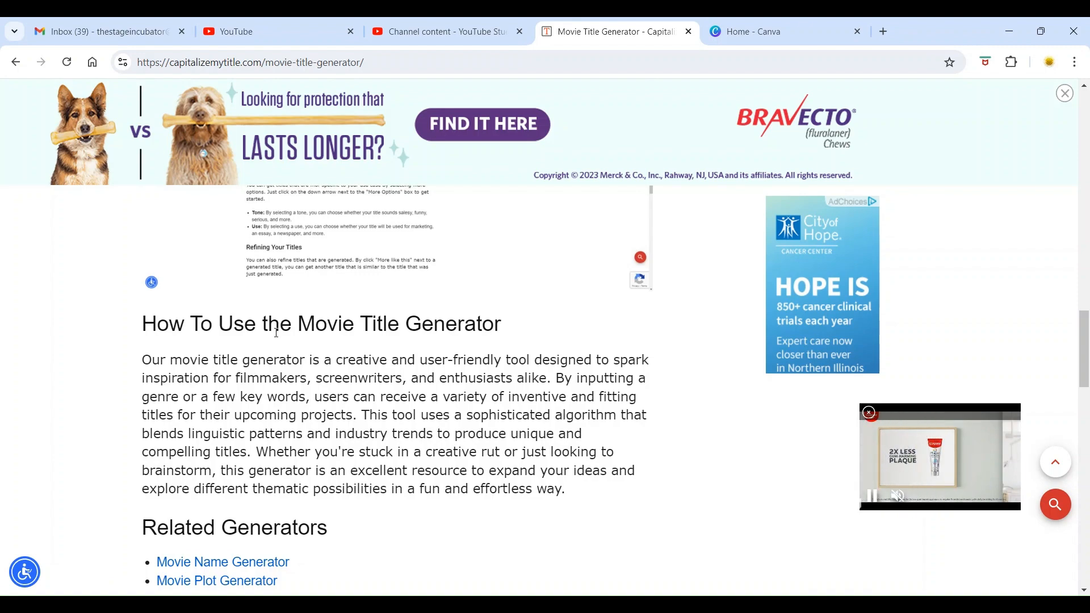
scroll(276, 333, "down", 1)
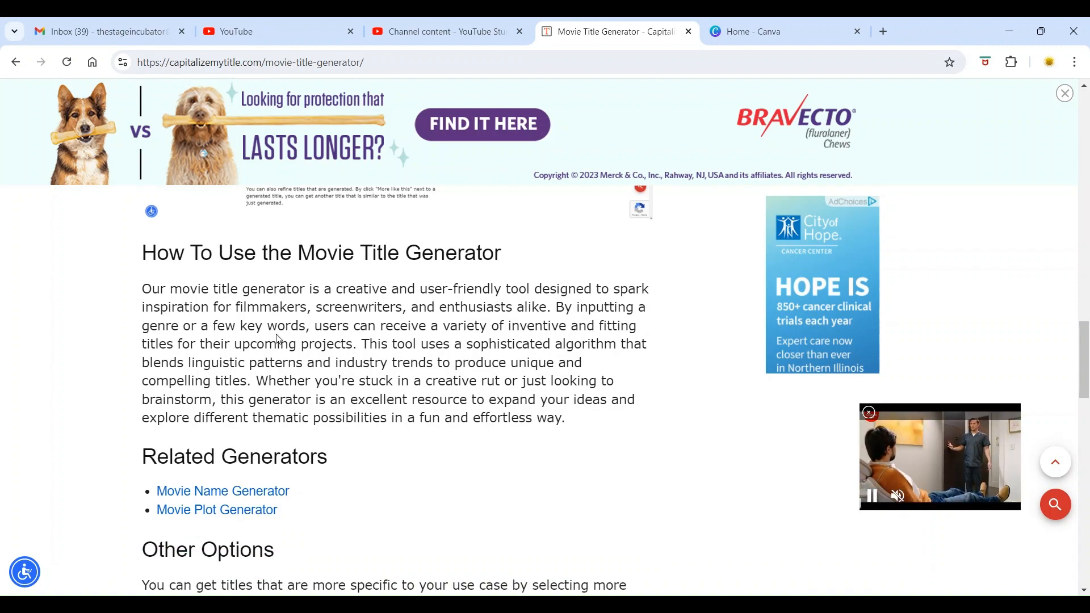
scroll(277, 340, "down", 2)
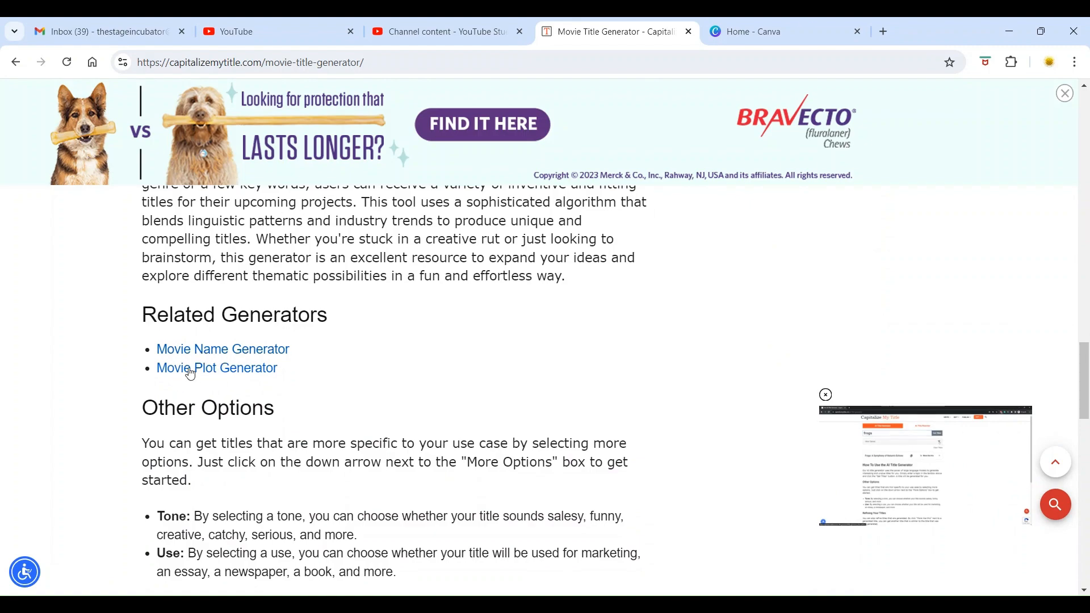
scroll(237, 372, "down", 1)
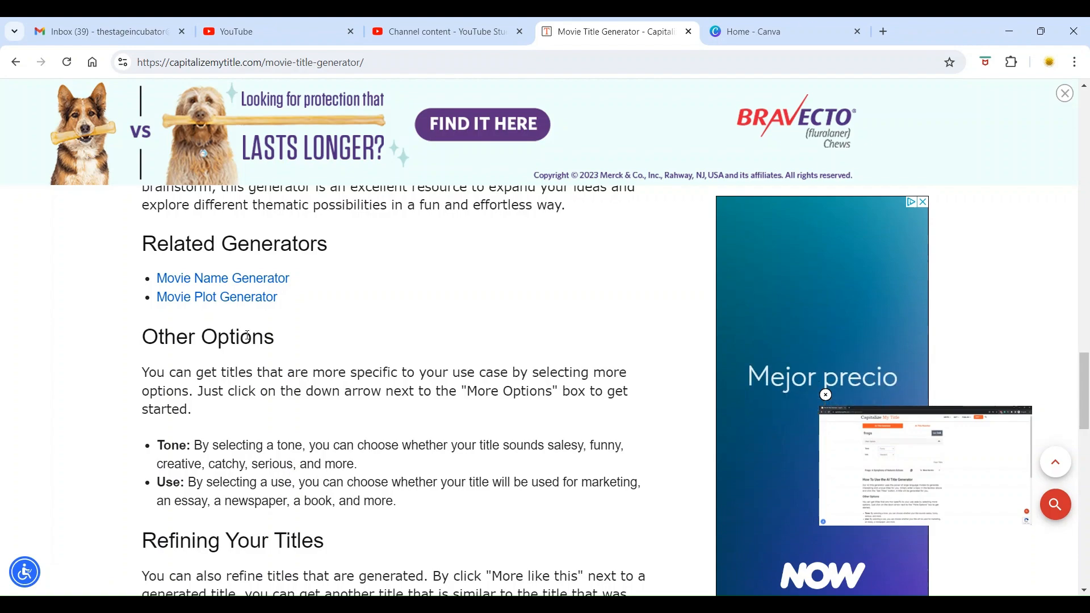
scroll(248, 340, "down", 1)
scroll(248, 340, "down", 2)
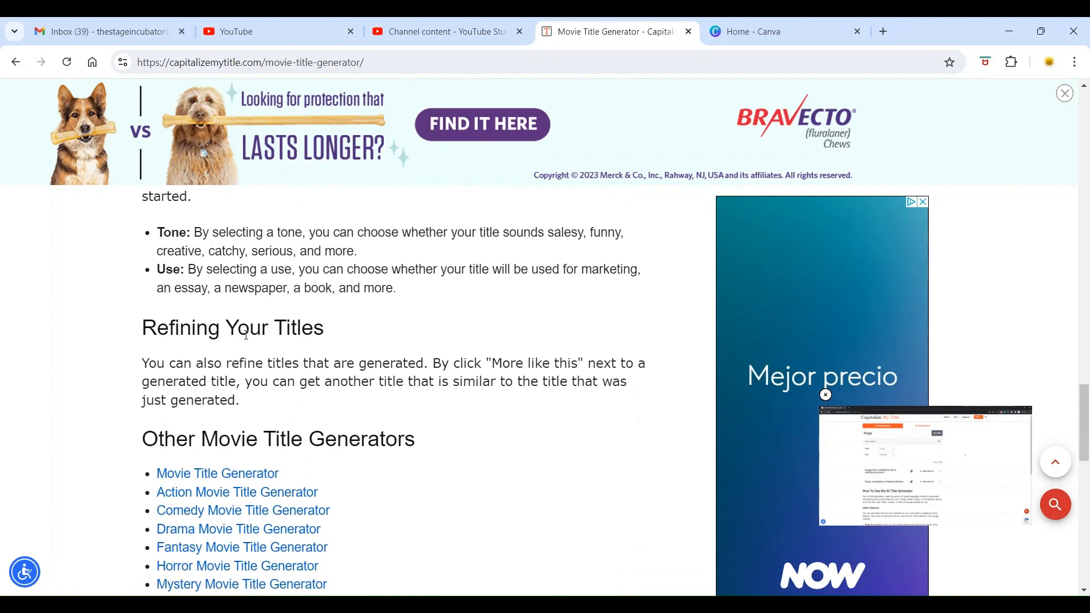
scroll(236, 366, "down", 1)
scroll(235, 366, "down", 1)
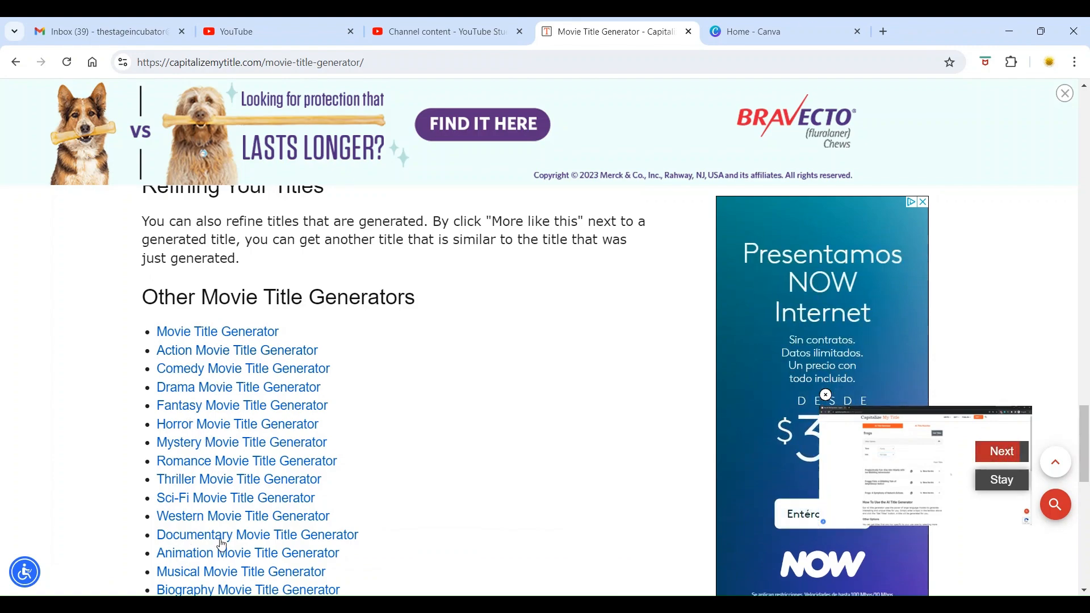
Open the Movie Plot Generator from the related generators.
scroll(242, 501, "up", 7)
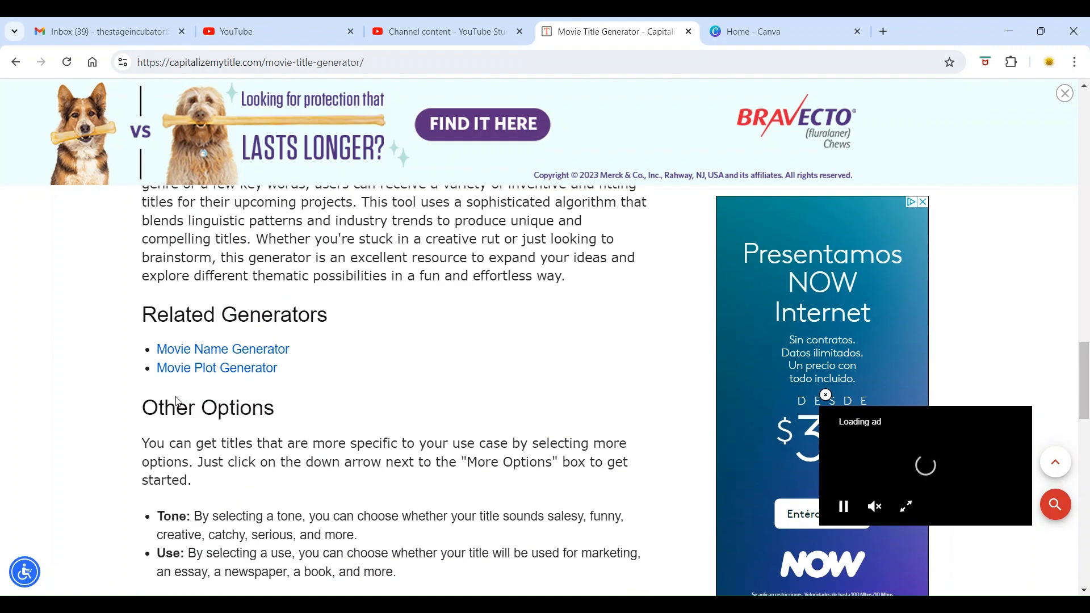
left_click(220, 369)
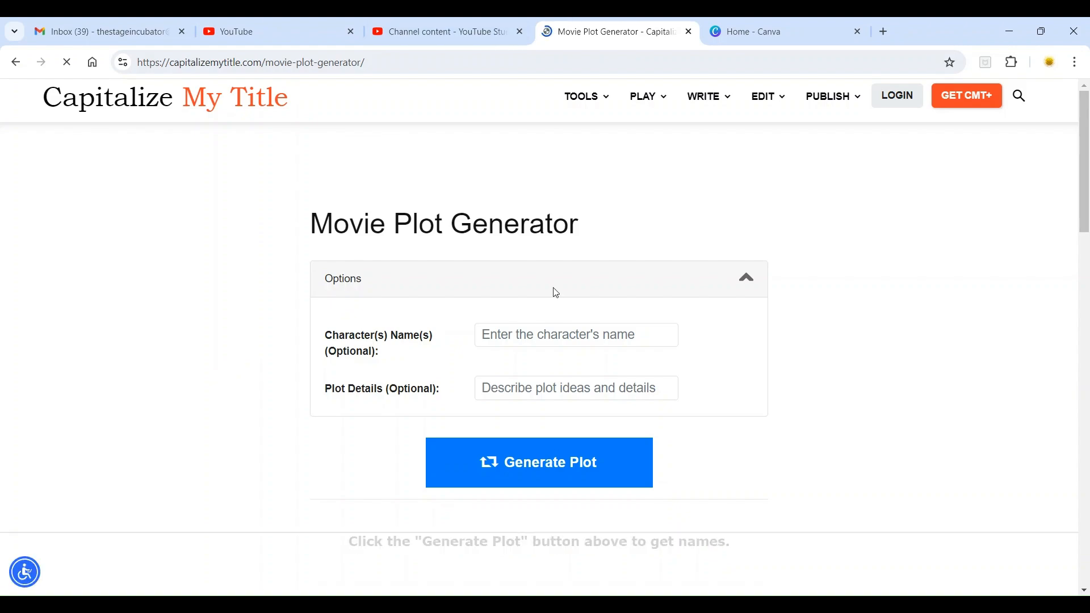
scroll(524, 270, "down", 1)
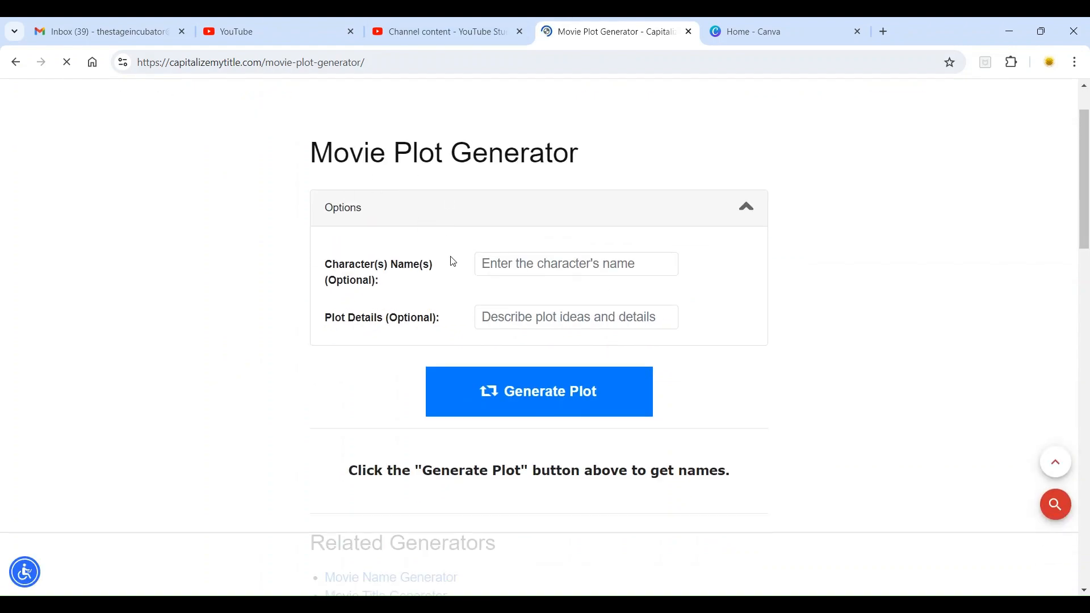
Enter Charlotte as the character's name for the movie plot.
left_click(561, 267)
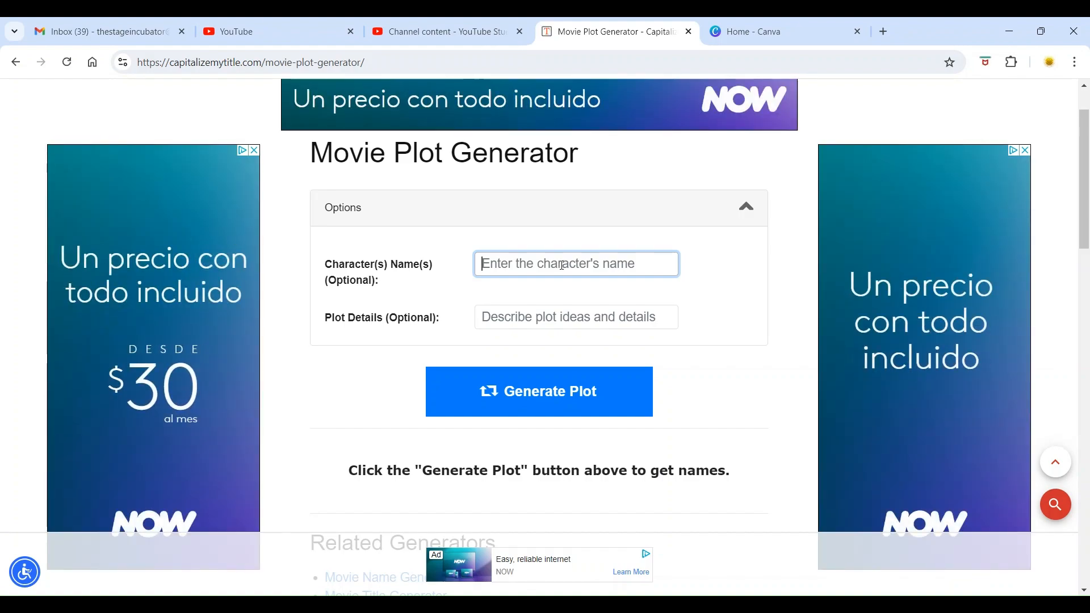
type("Char")
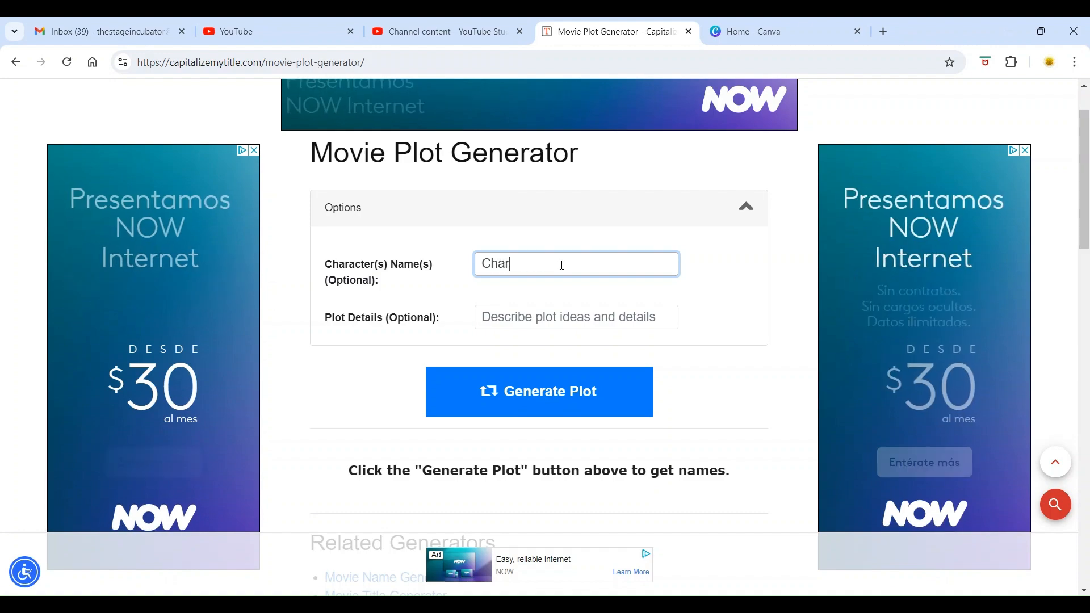
type("lotte")
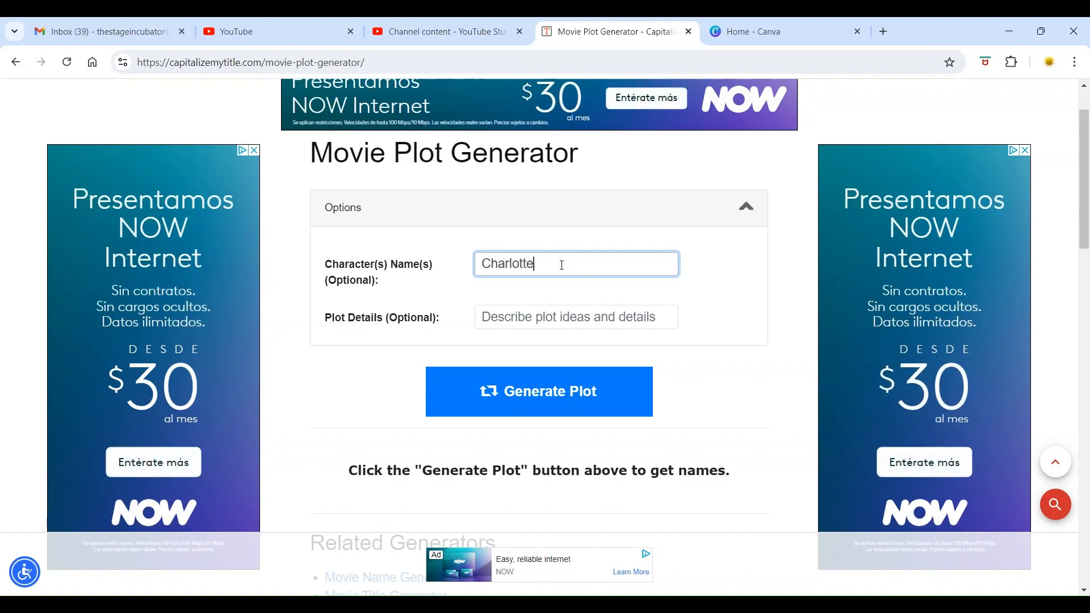
Describe Charlotte in the plot details as a troubled artist in the 1970's dealing with her troubled past to get her life back.
left_click(568, 319)
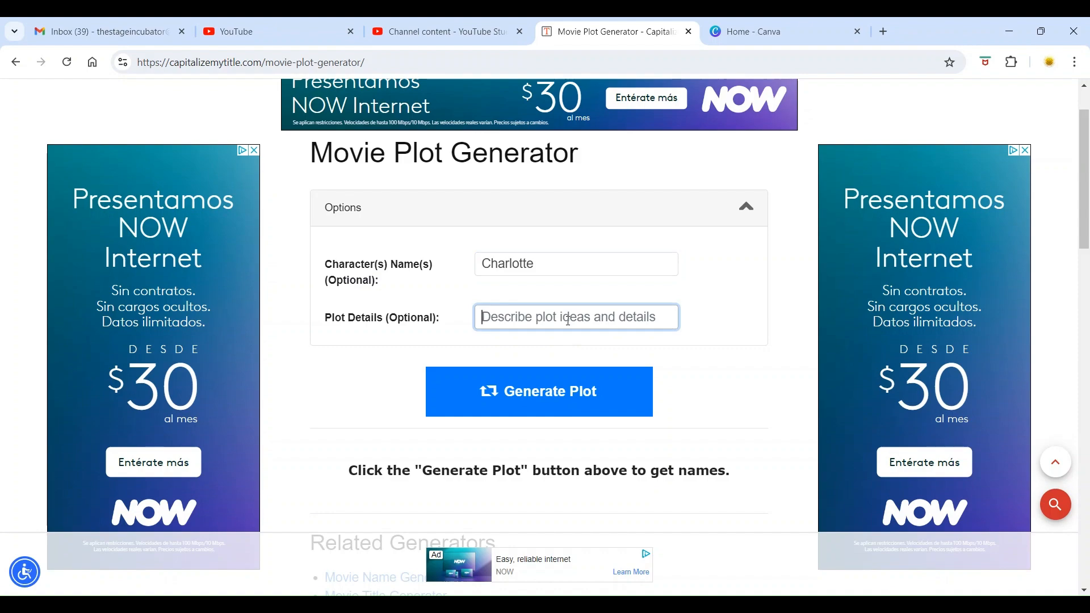
type("Charlot")
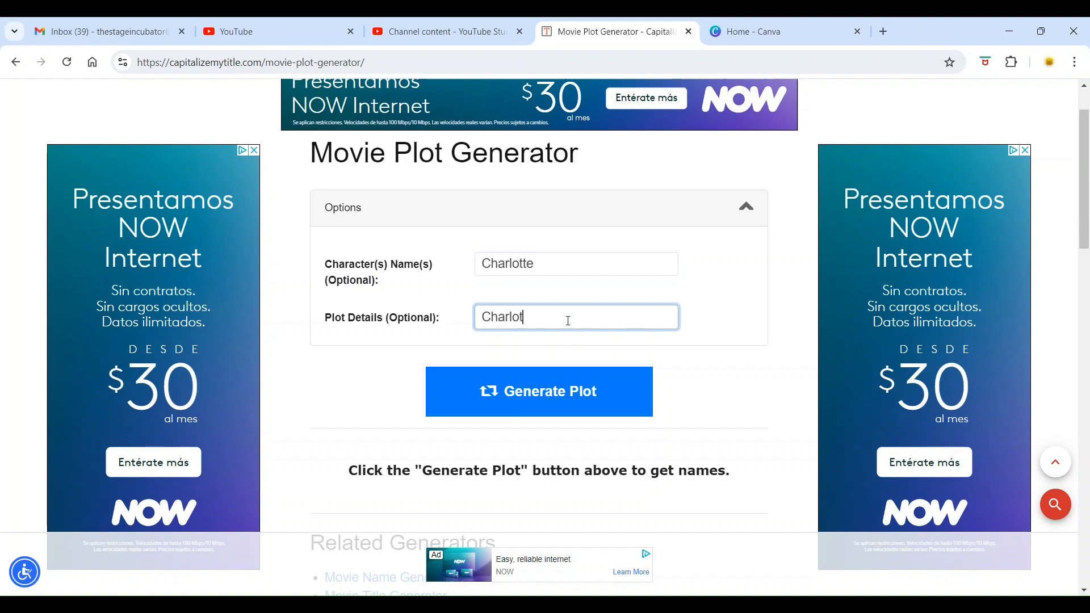
type("roubled ")
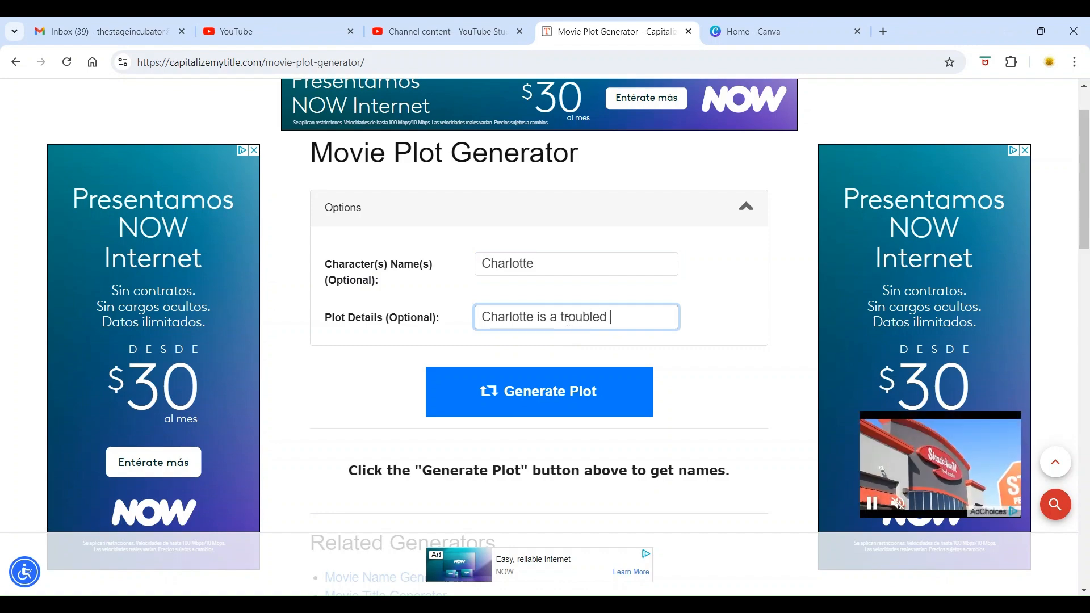
type("artist in")
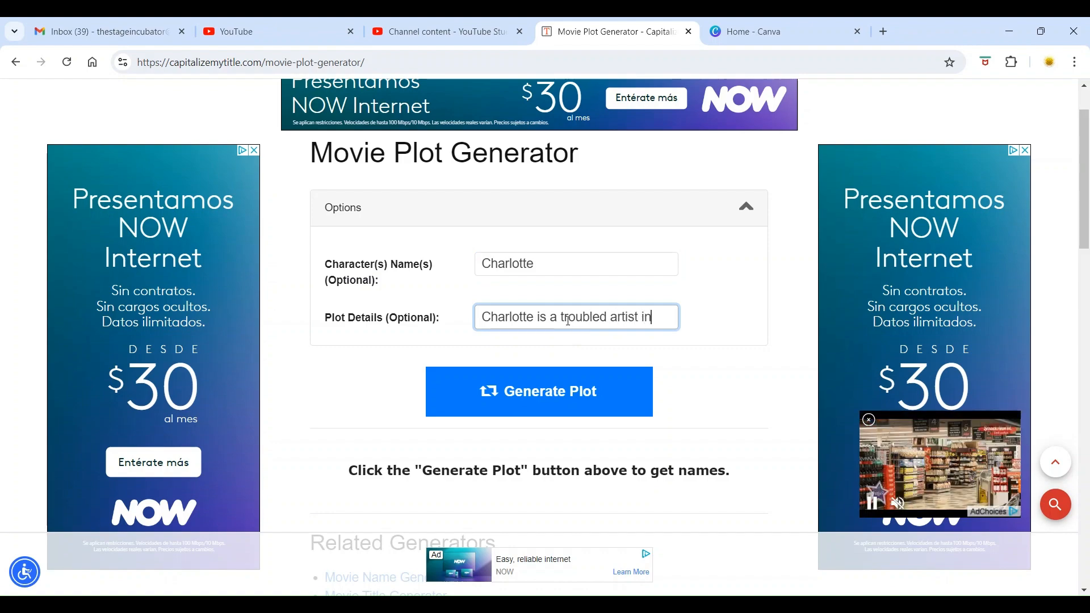
type(" the 1970")
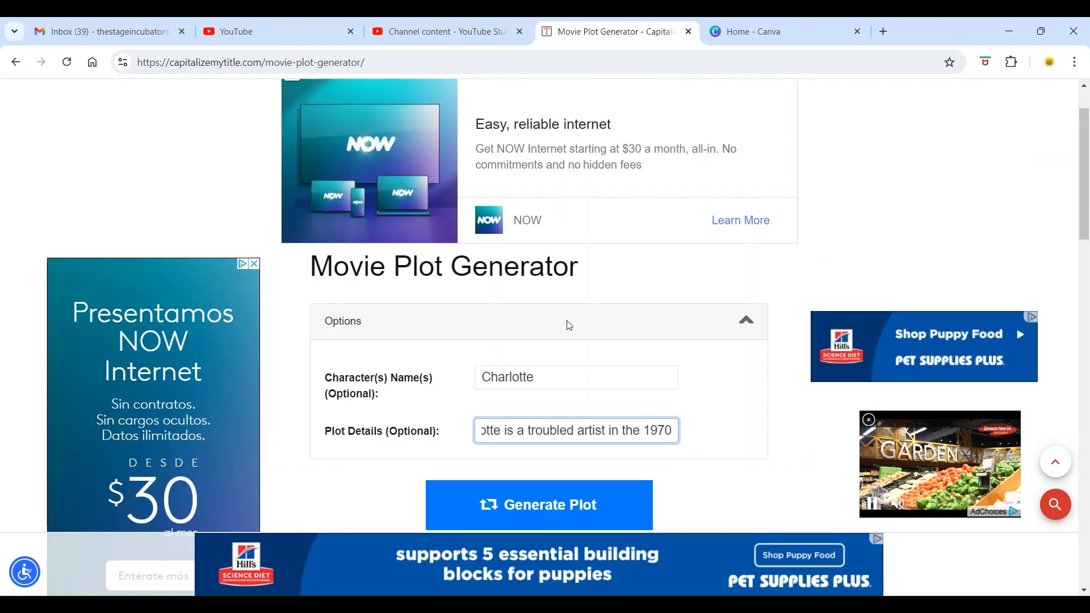
type("'s")
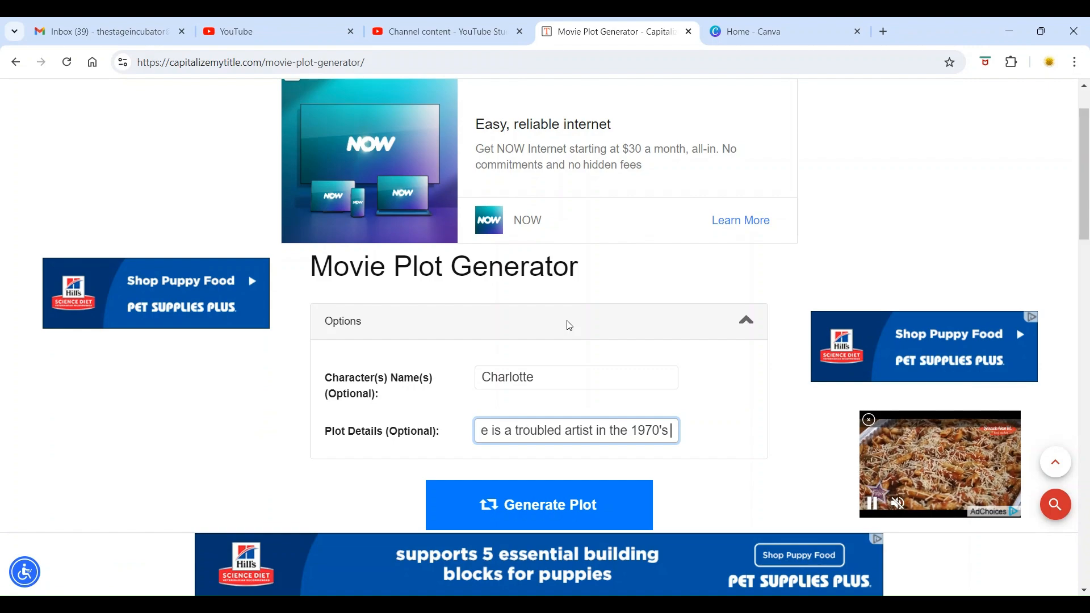
type(" wh")
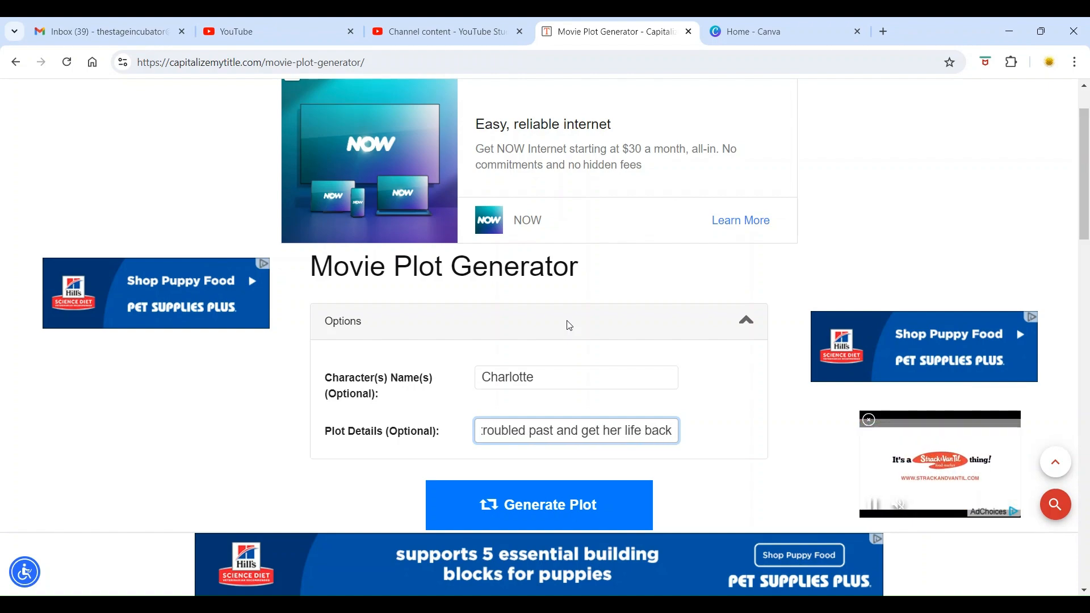
Add the sentence "This is a dramatic adventure movie." to the end of the plot details.
type(". This i")
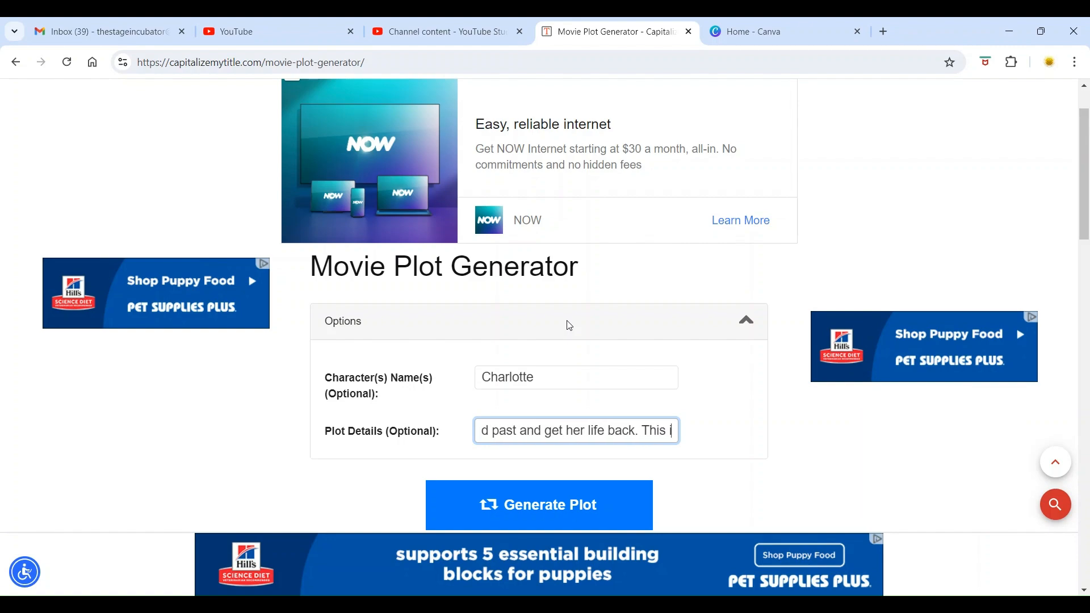
type("s a")
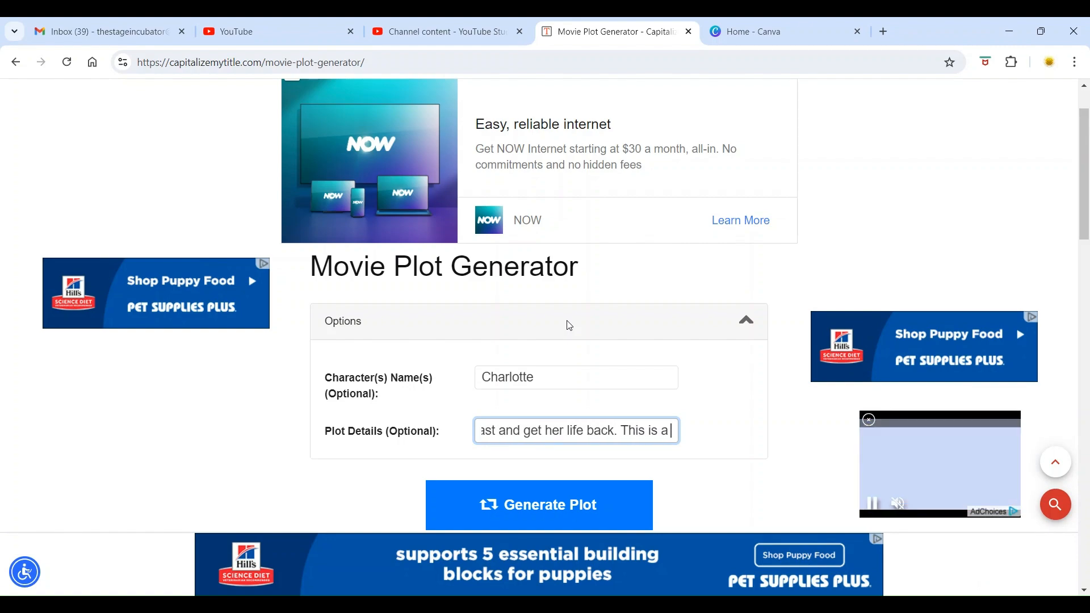
type(" dr")
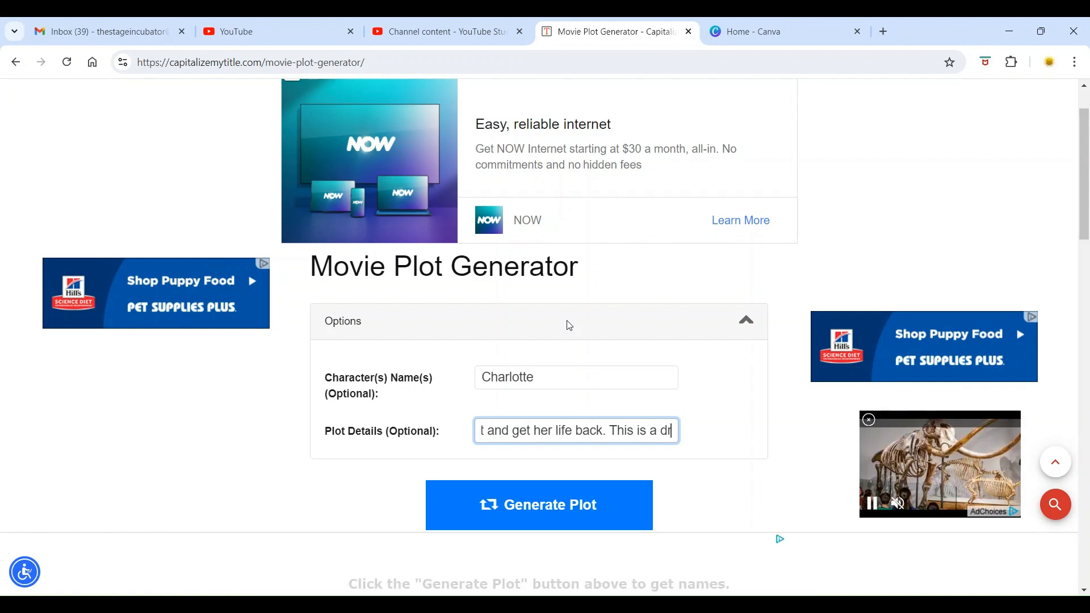
type("amatic")
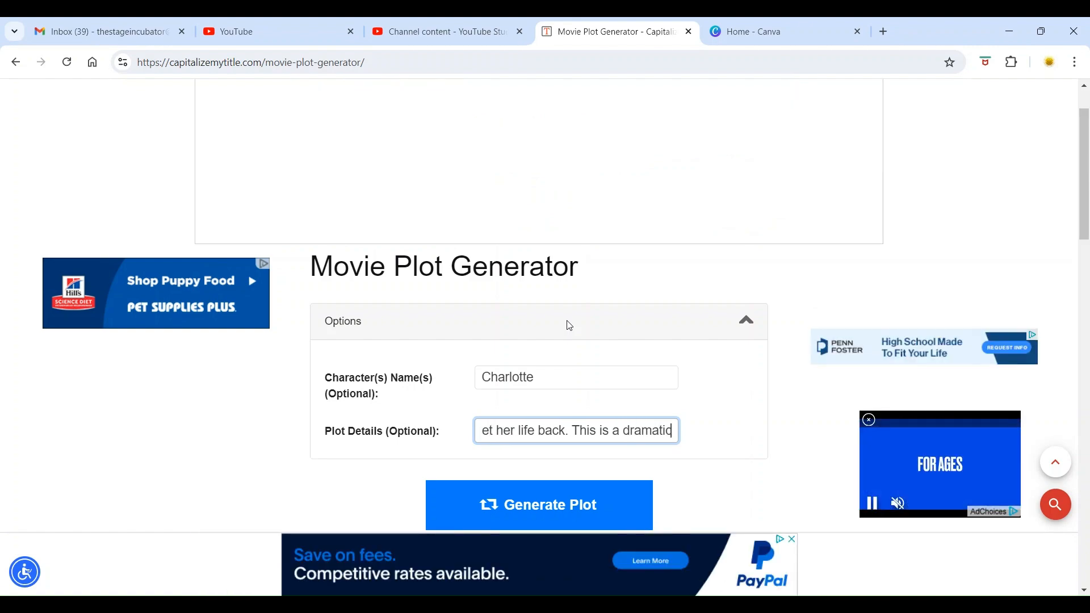
type(" adve")
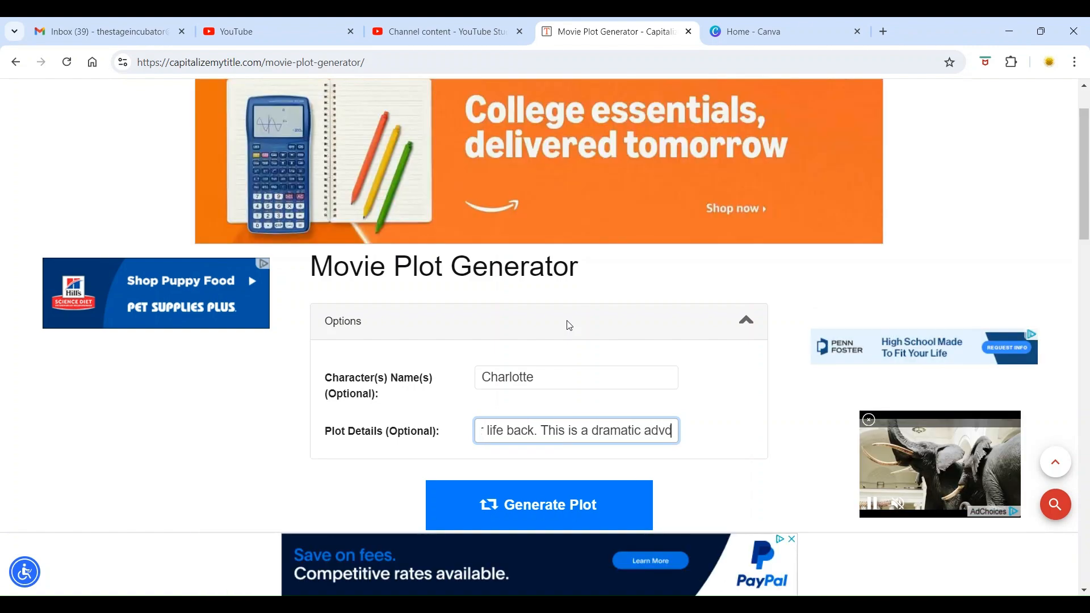
type("nture mo")
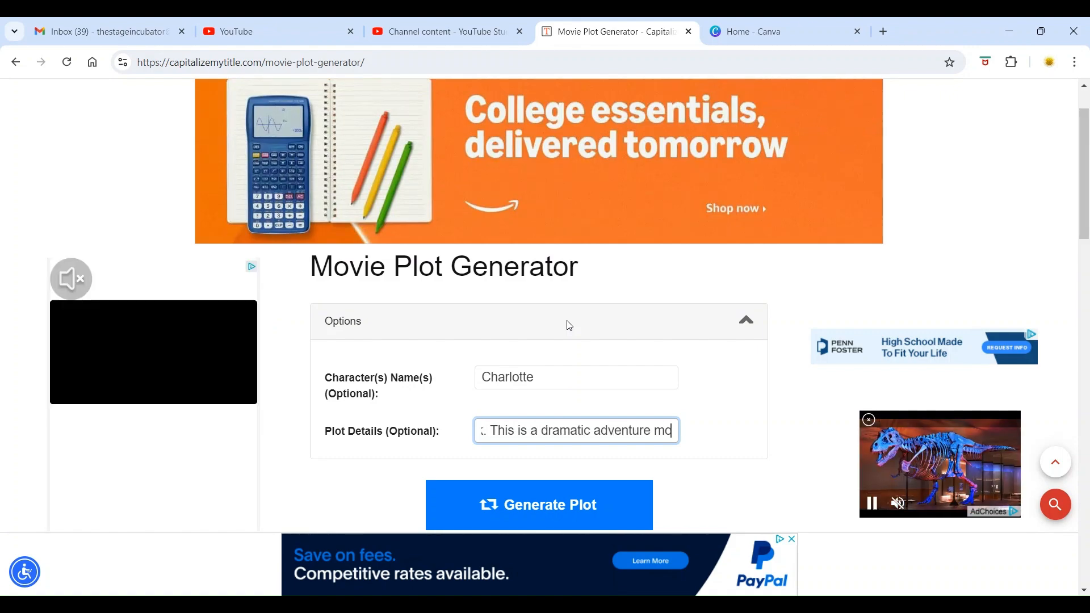
type("vie")
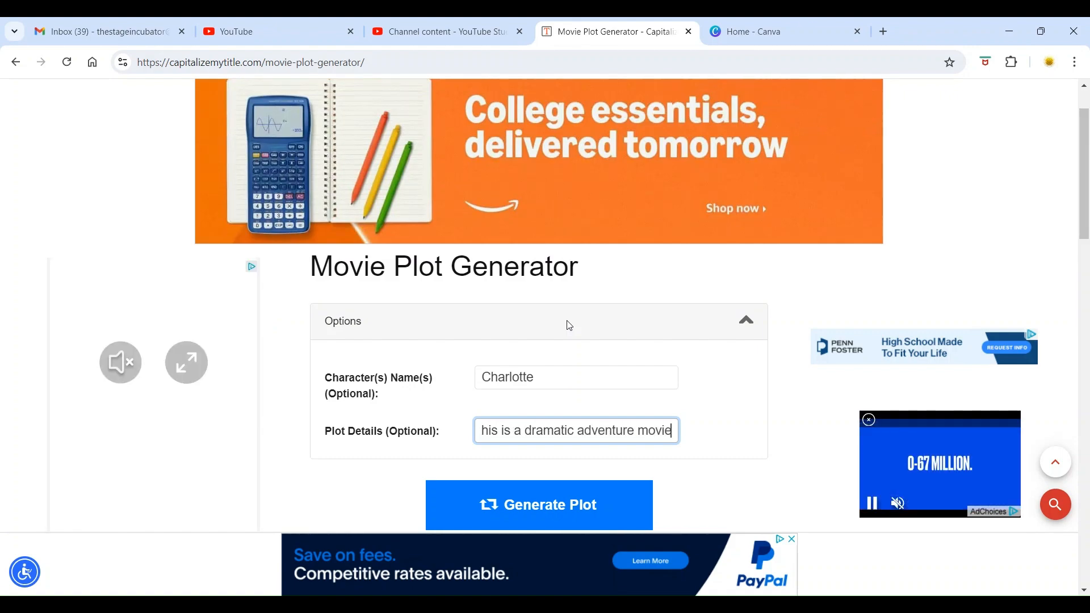
type(".")
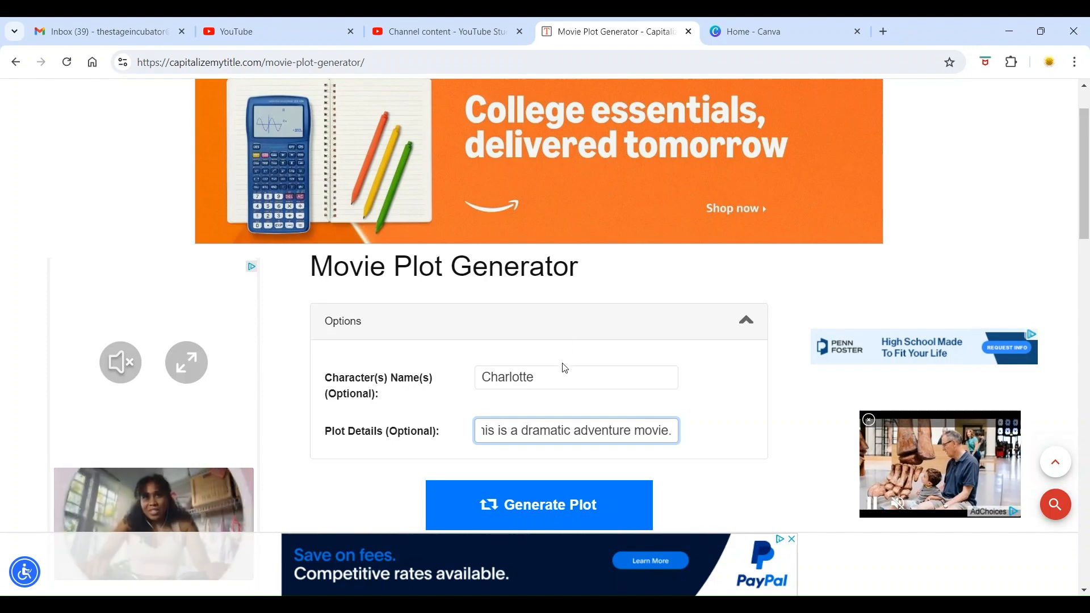
Generate a movie plot from the entered character name and plot details.
scroll(540, 397, "down", 4)
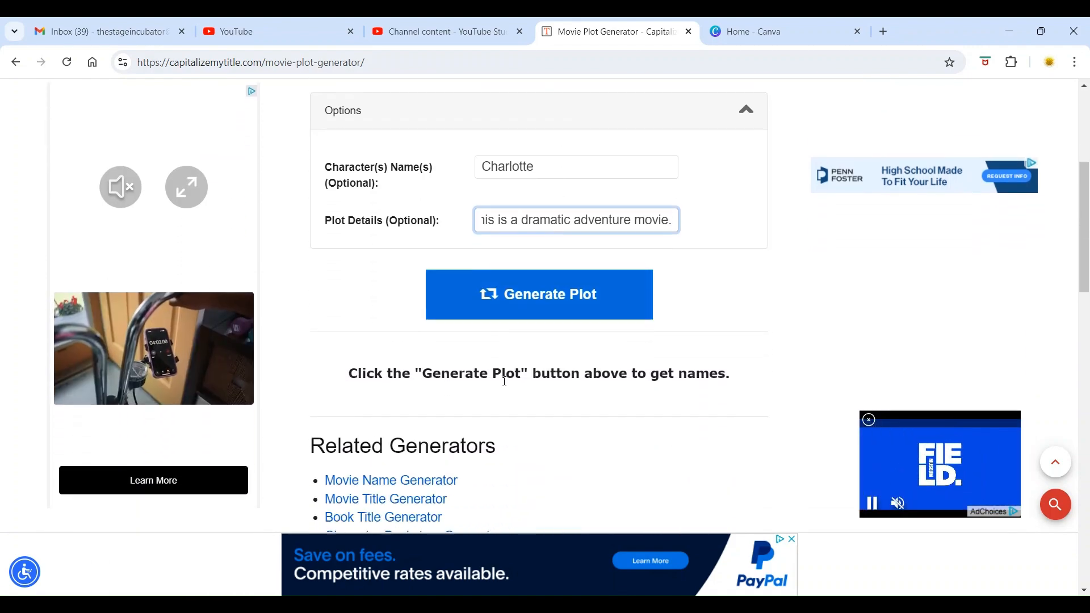
scroll(505, 381, "down", 1)
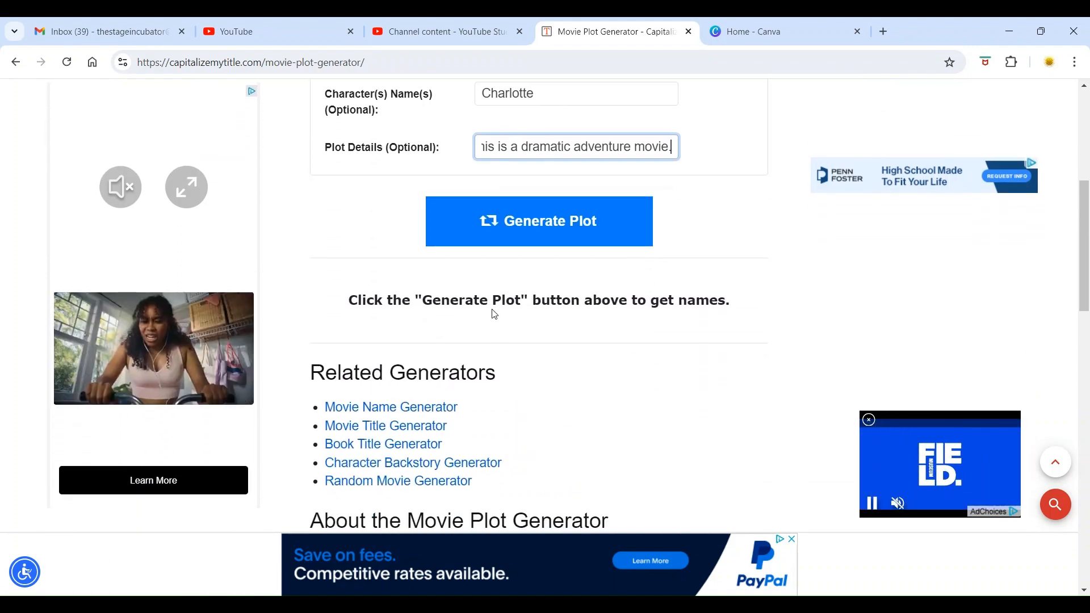
left_click(533, 220)
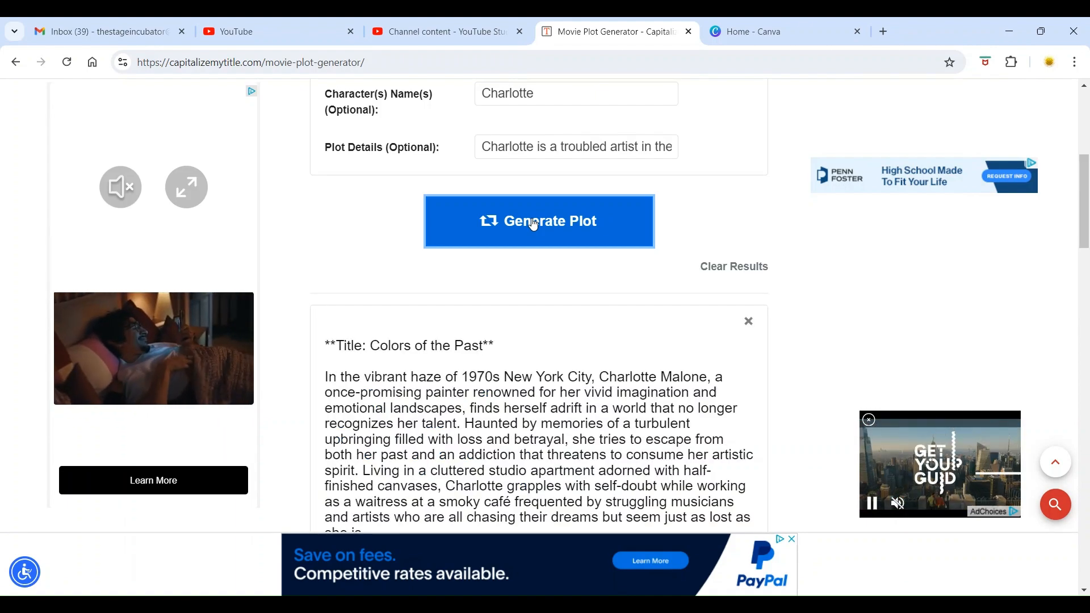
Compare the opening of the generated plot with the character name and plot details entered for it.
scroll(534, 224, "down", 1)
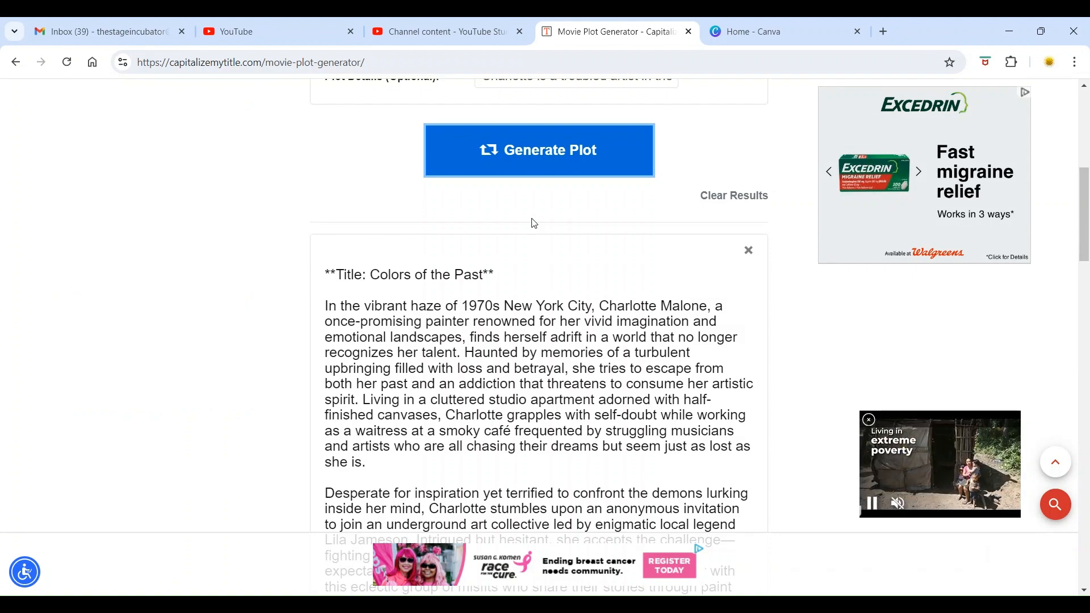
scroll(534, 223, "up", 2)
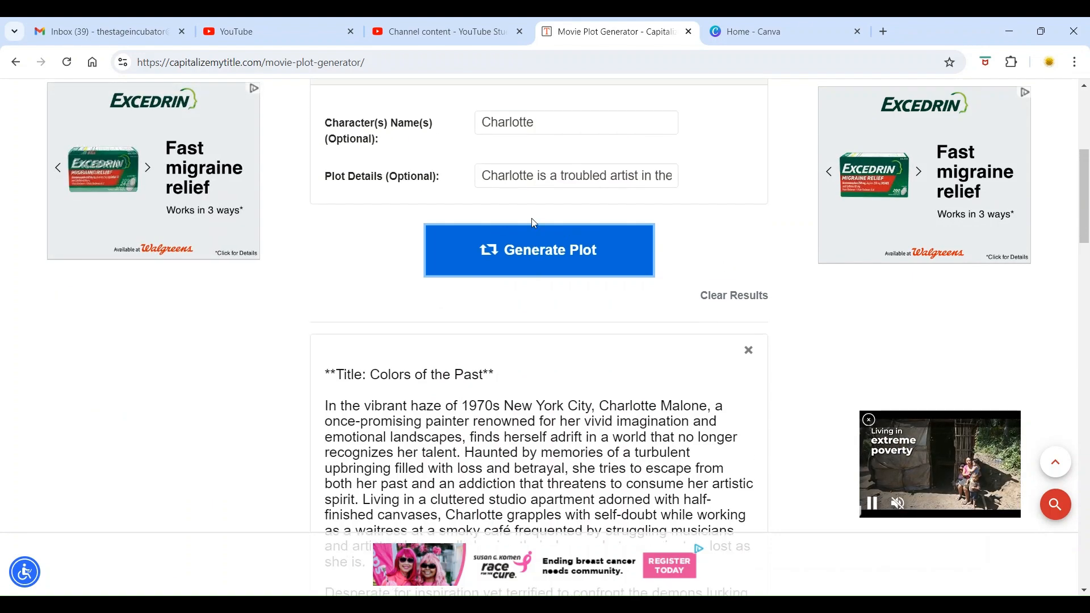
scroll(535, 224, "up", 2)
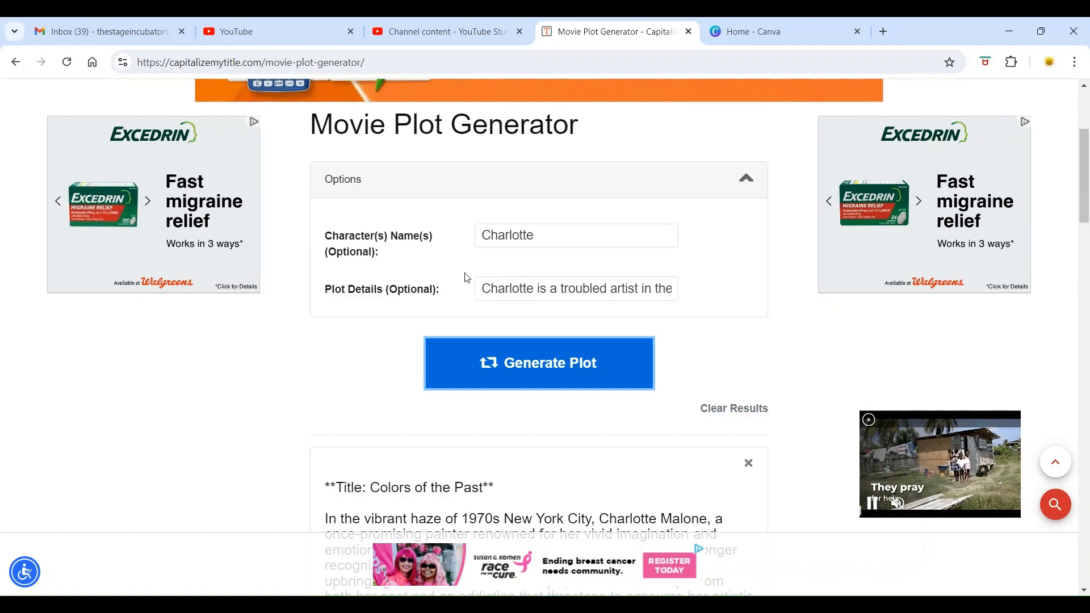
scroll(466, 277, "up", 1)
scroll(467, 277, "down", 2)
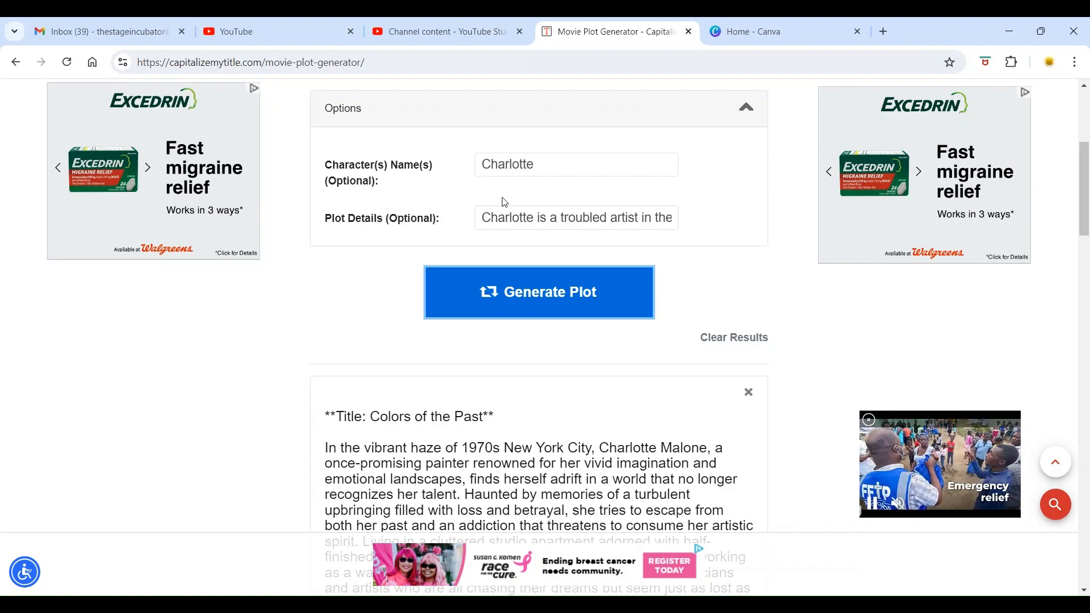
scroll(504, 316, "down", 2)
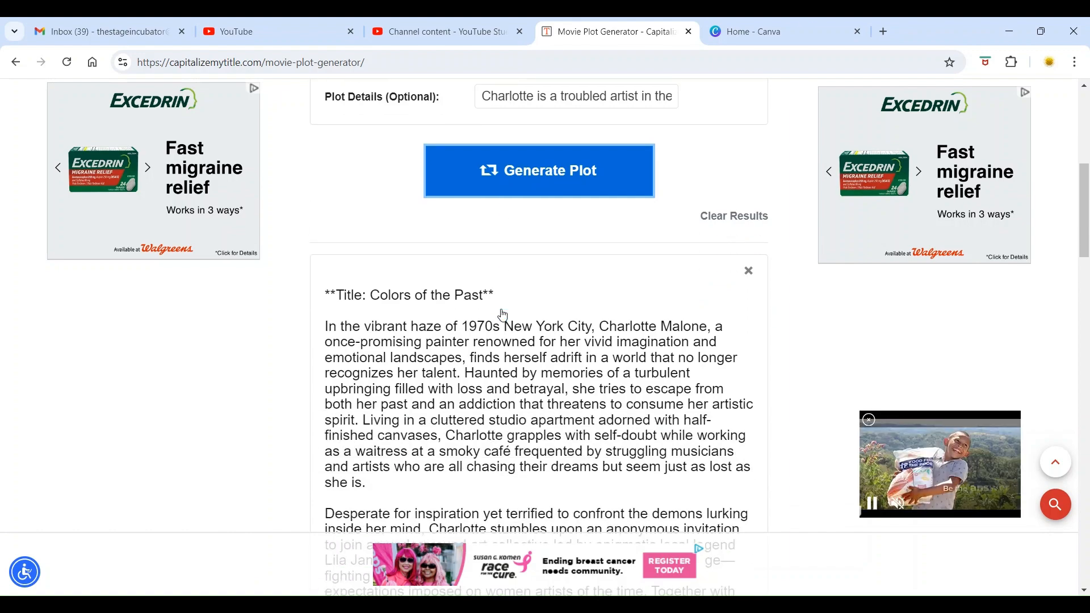
Read the generated plot "Colors of the Past" through to its ending and review it once more from the title.
scroll(503, 316, "down", 3)
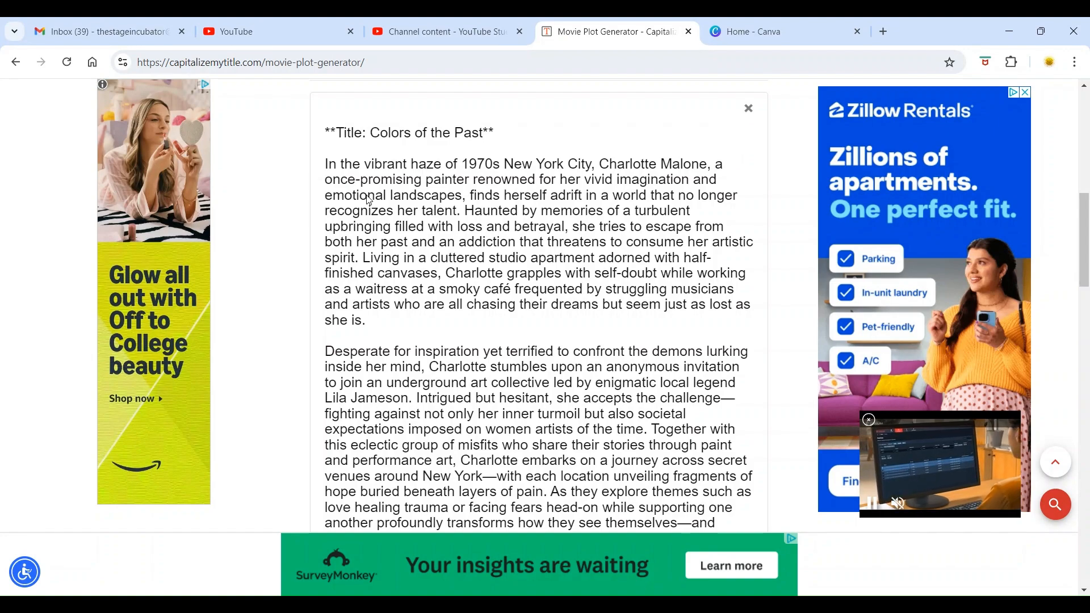
scroll(368, 200, "down", 4)
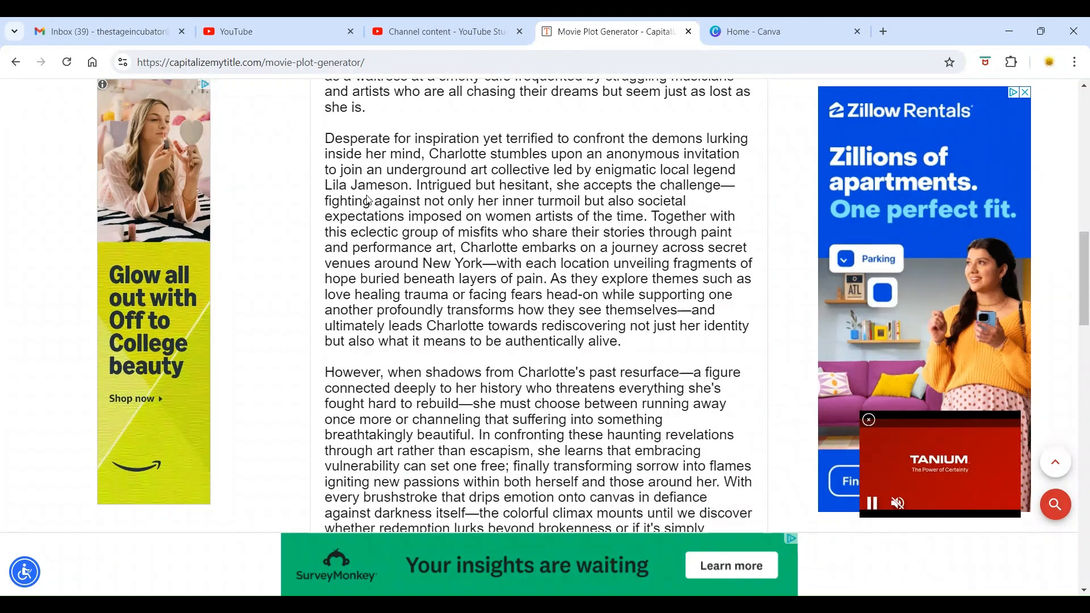
scroll(368, 199, "down", 1)
scroll(368, 200, "up", 1)
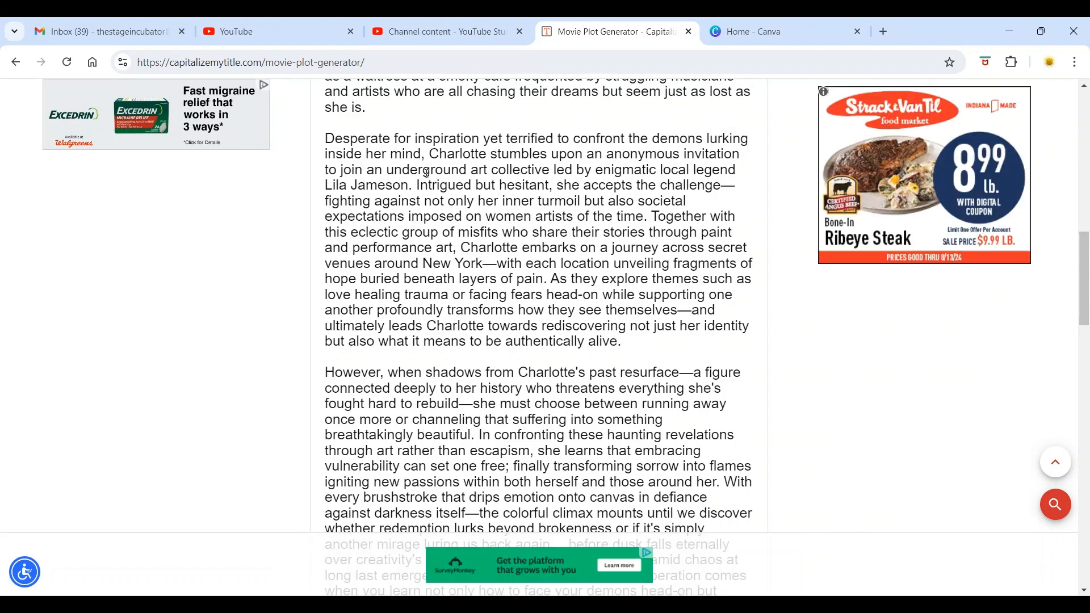
scroll(427, 172, "down", 5)
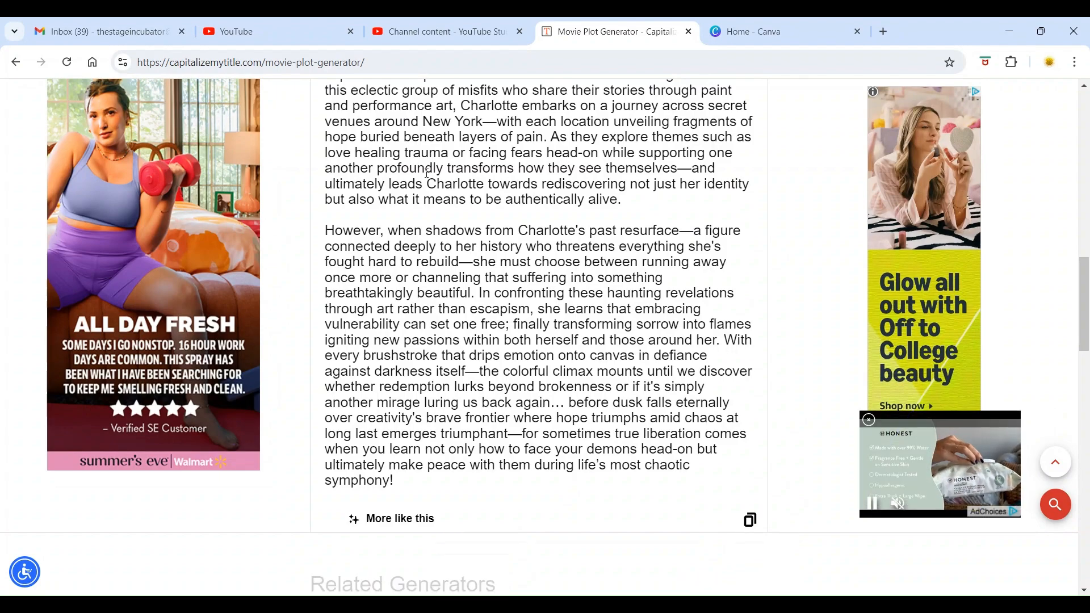
scroll(427, 175, "up", 3)
scroll(428, 178, "up", 3)
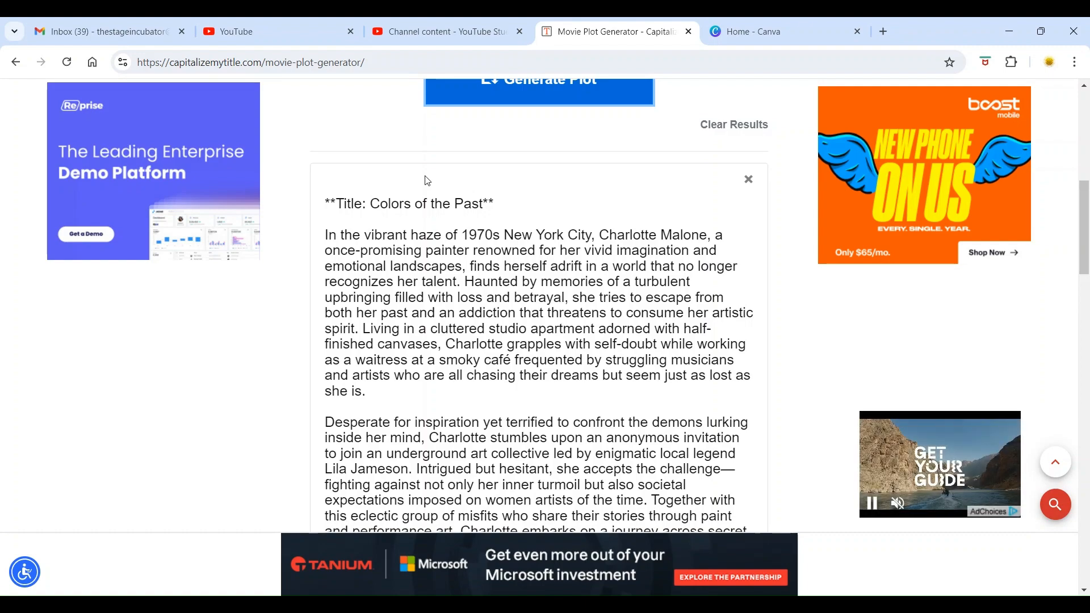
scroll(434, 221, "down", 10)
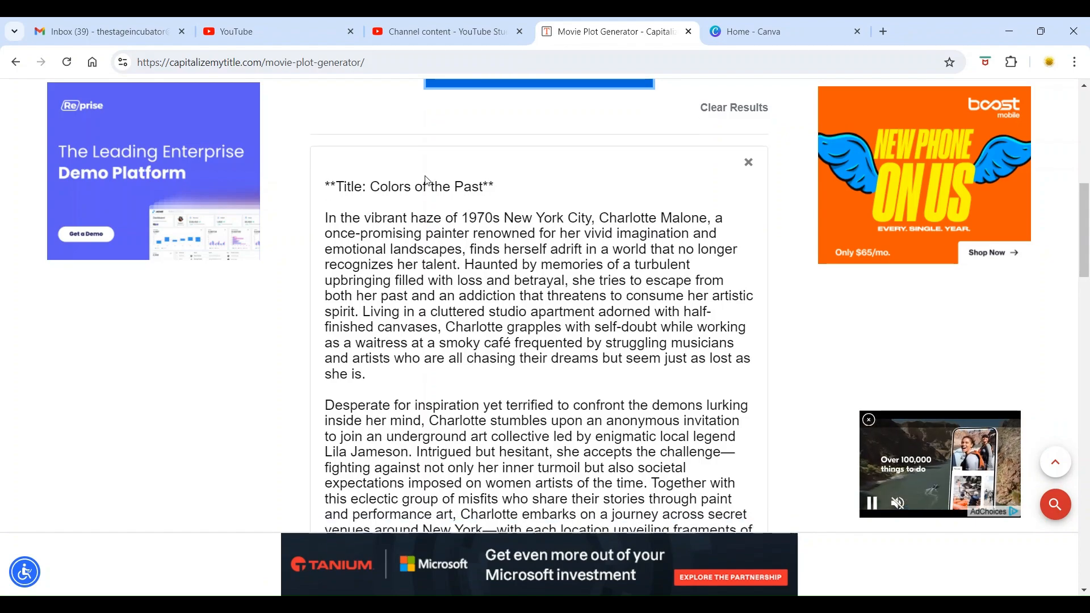
scroll(443, 265, "down", 1)
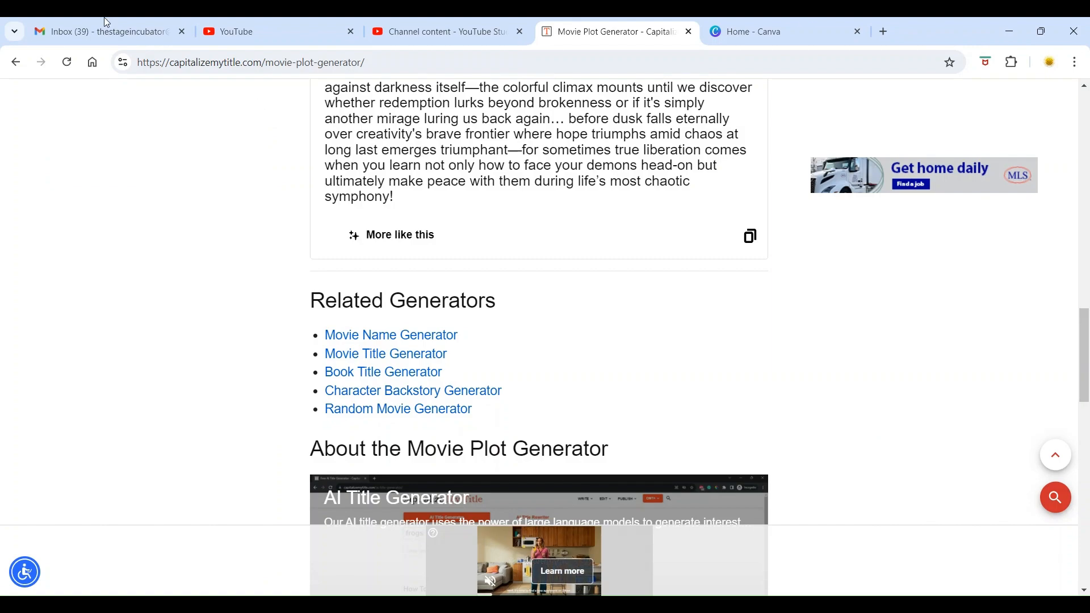
Return through the Movie Title Generator to the Movie Theme Generator Cheat Sheet in the course.
left_click(14, 63)
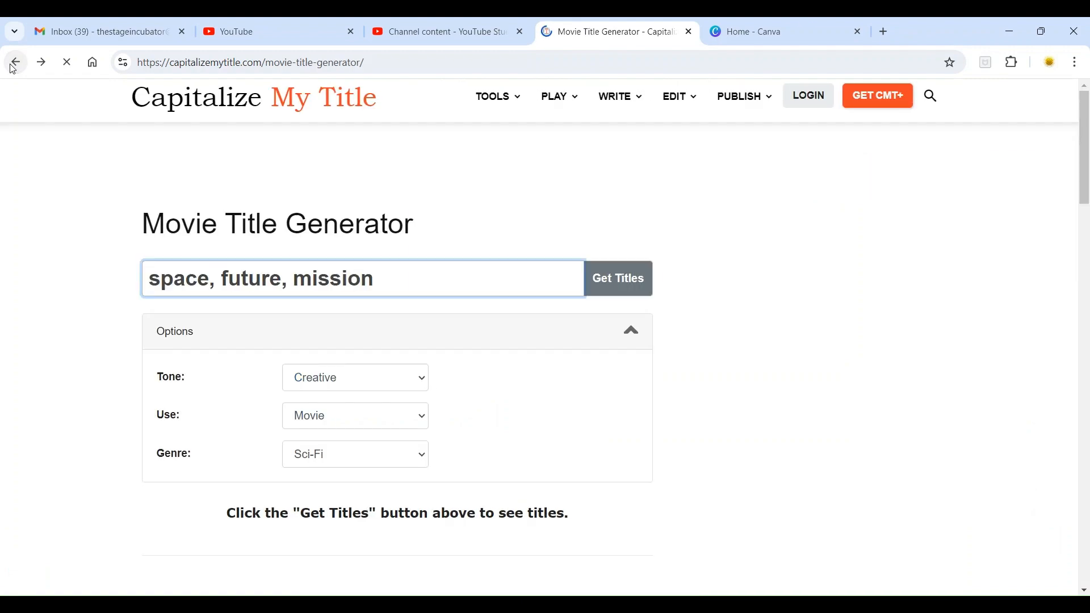
left_click(23, 60)
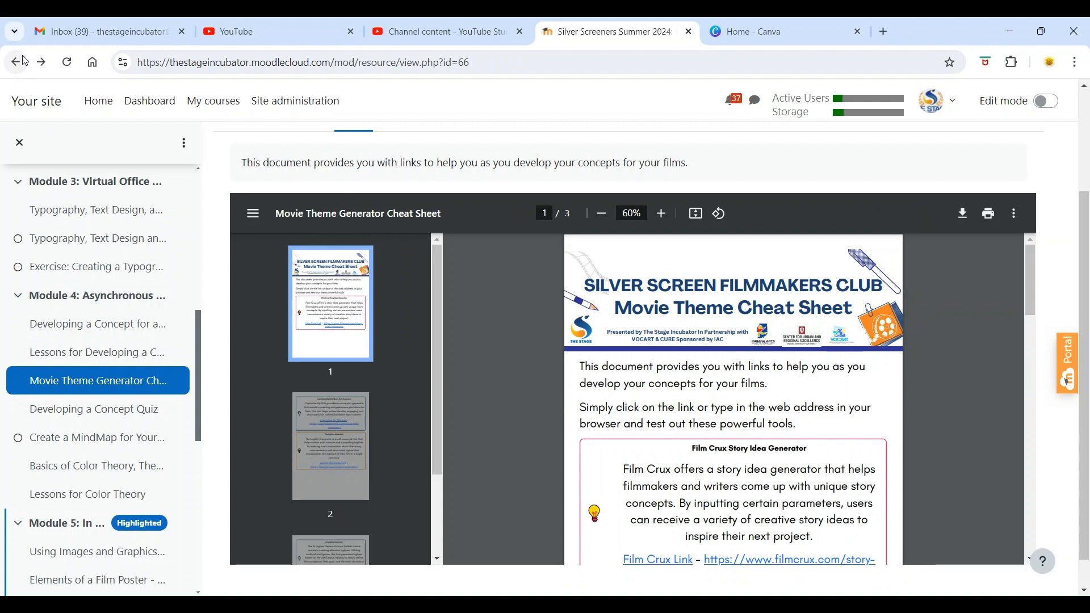
Open the Logline Generator from its link on page 2 of the Movie Theme Generator Cheat Sheet.
scroll(620, 327, "down", 5)
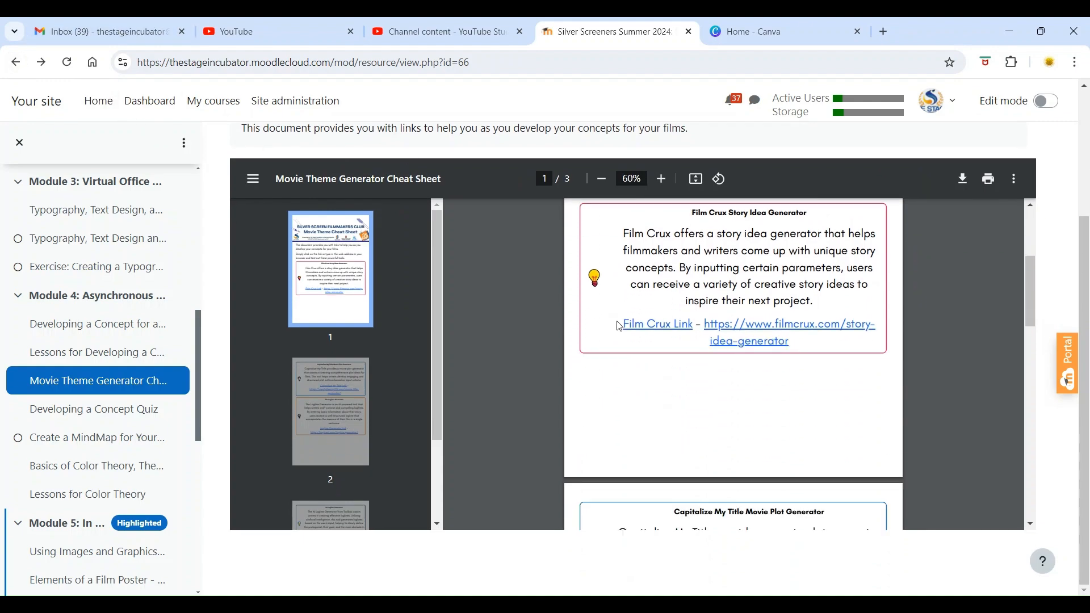
scroll(620, 328, "down", 10)
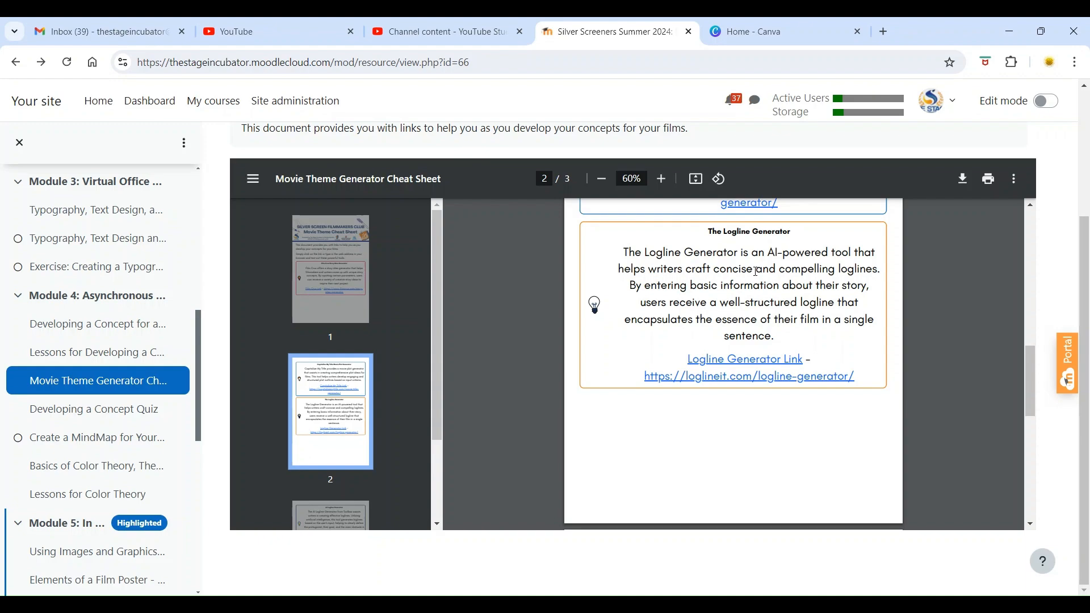
left_click(777, 370)
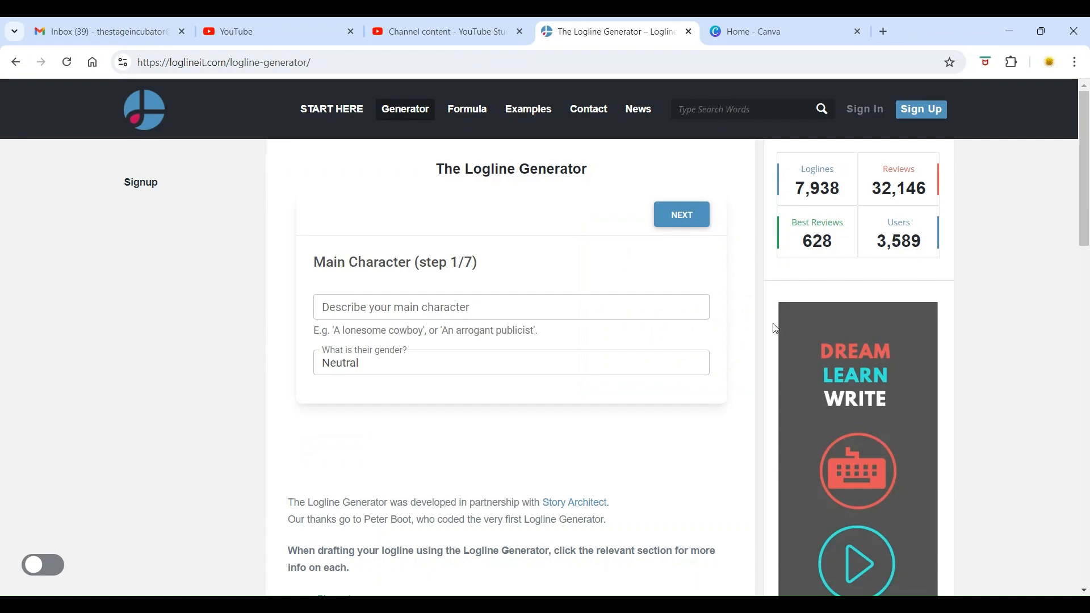
scroll(475, 294, "down", 1)
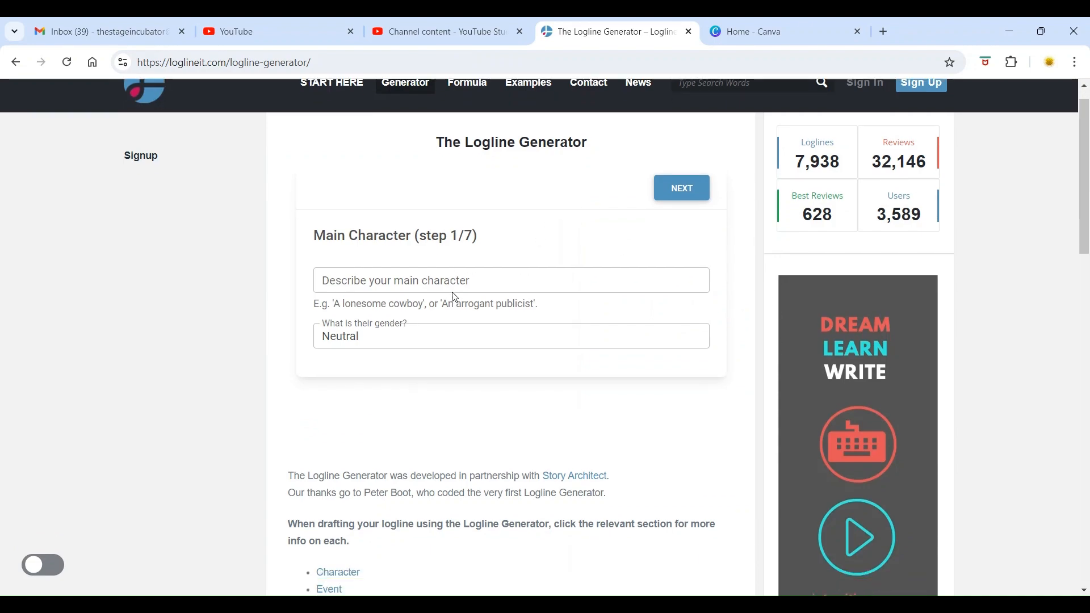
scroll(448, 284, "up", 1)
Describe the main character as the character's full name followed by ", a troubled artist", set the gender to Female, and continue to the Event stage.
left_click(439, 303)
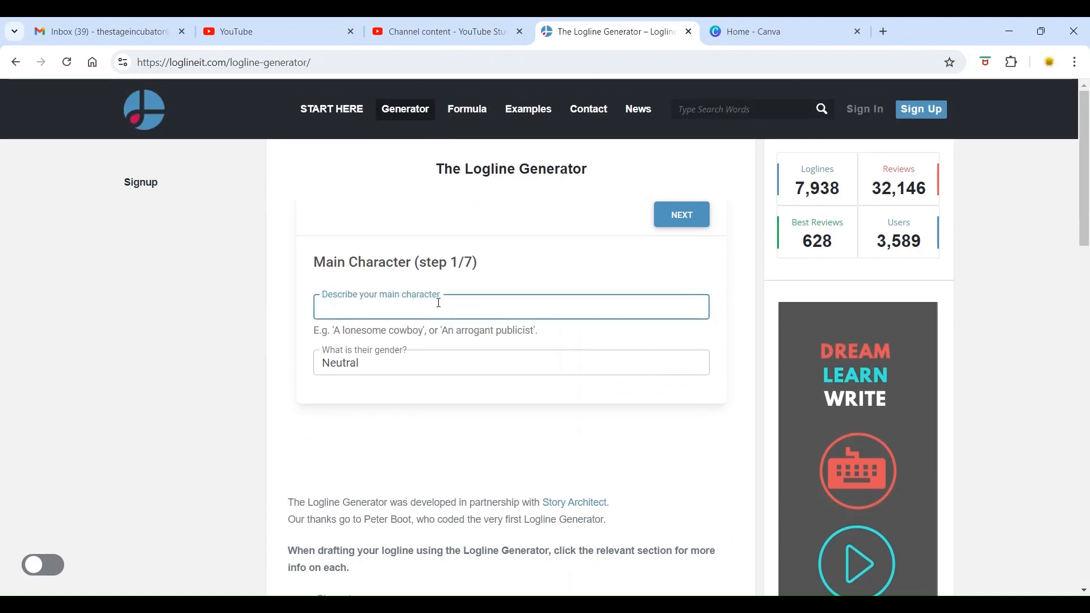
type("Charlotte Malone")
left_click(419, 360)
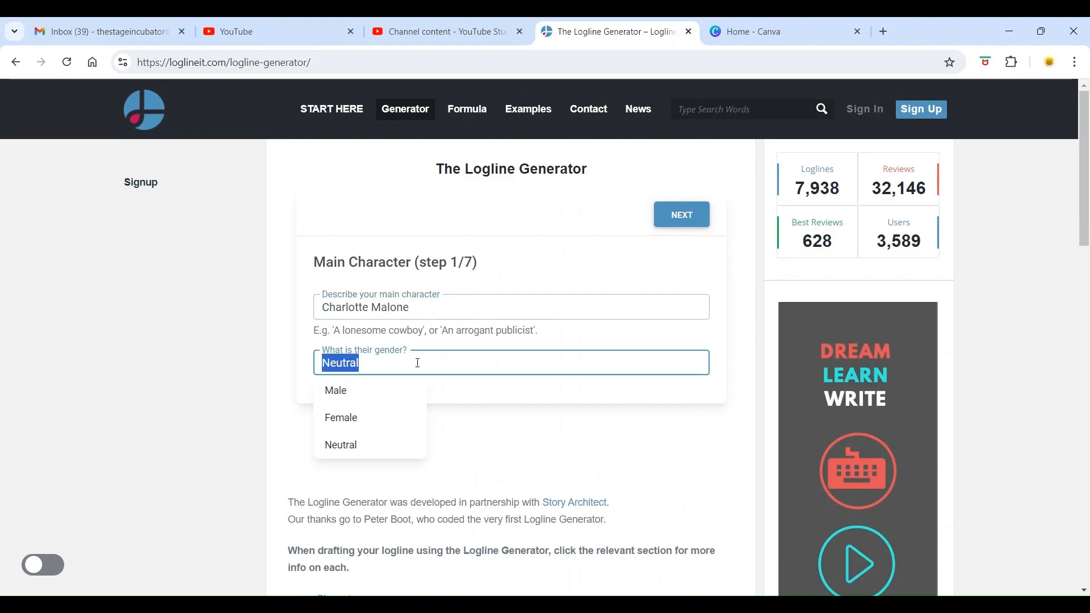
left_click(398, 419)
left_click(439, 310)
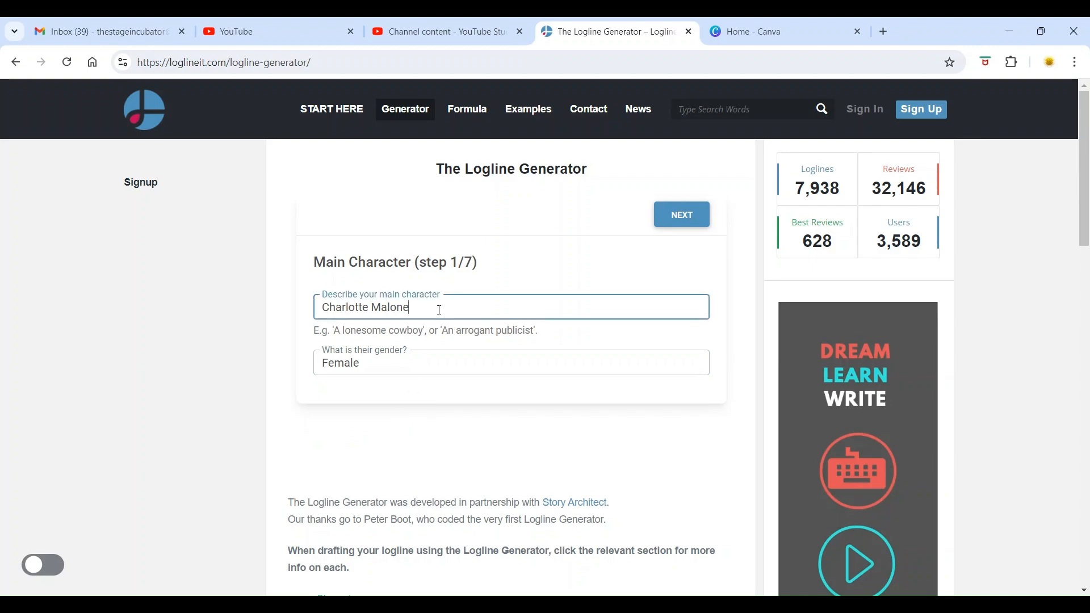
type(", a trop")
type("bled artist")
scroll(695, 206, "down", 3)
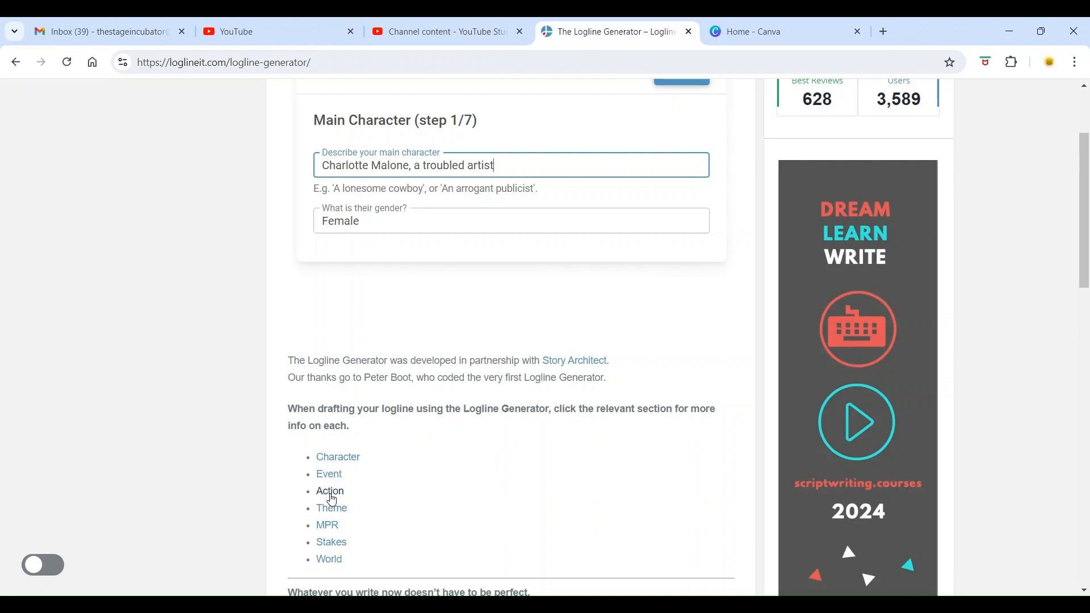
scroll(332, 501, "down", 3)
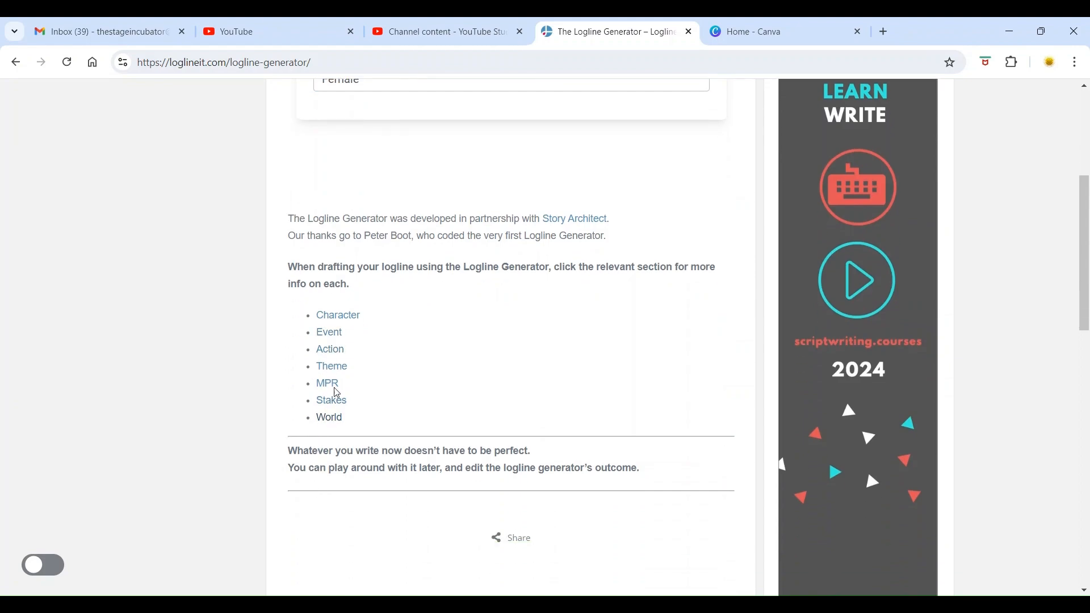
scroll(336, 401, "up", 5)
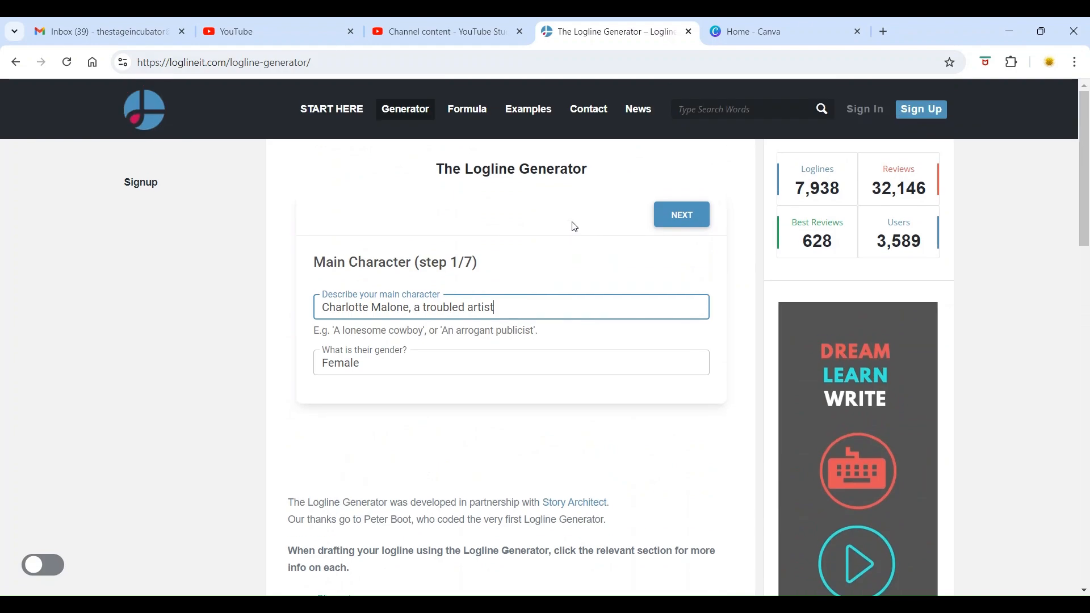
left_click(692, 215)
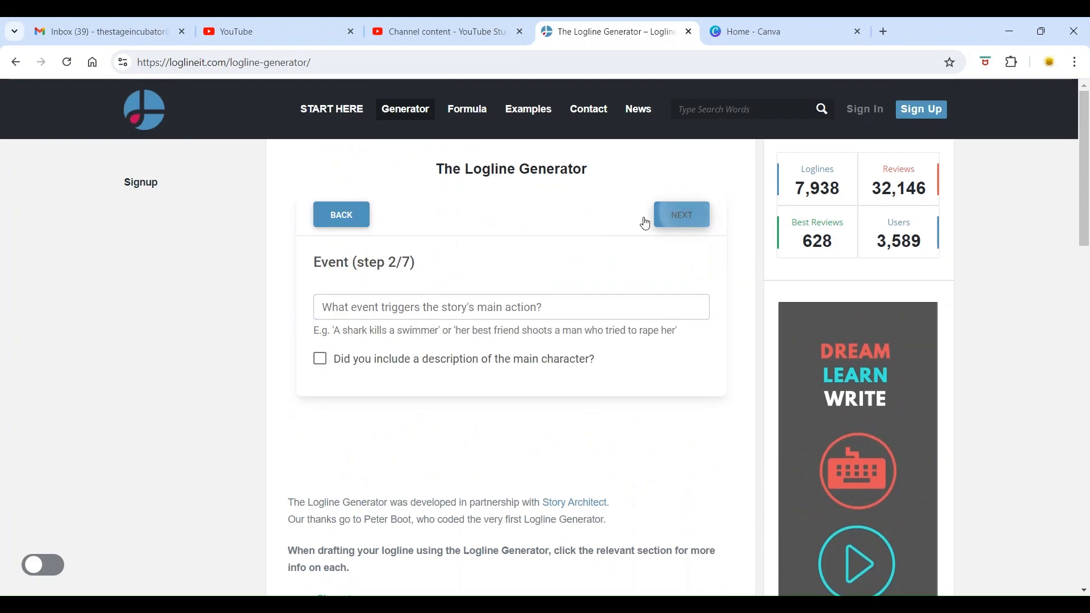
Begin the triggering event with "Troubled artist", the character's full name and "finds herself in trouble in the middle of New York City".
left_click(422, 309)
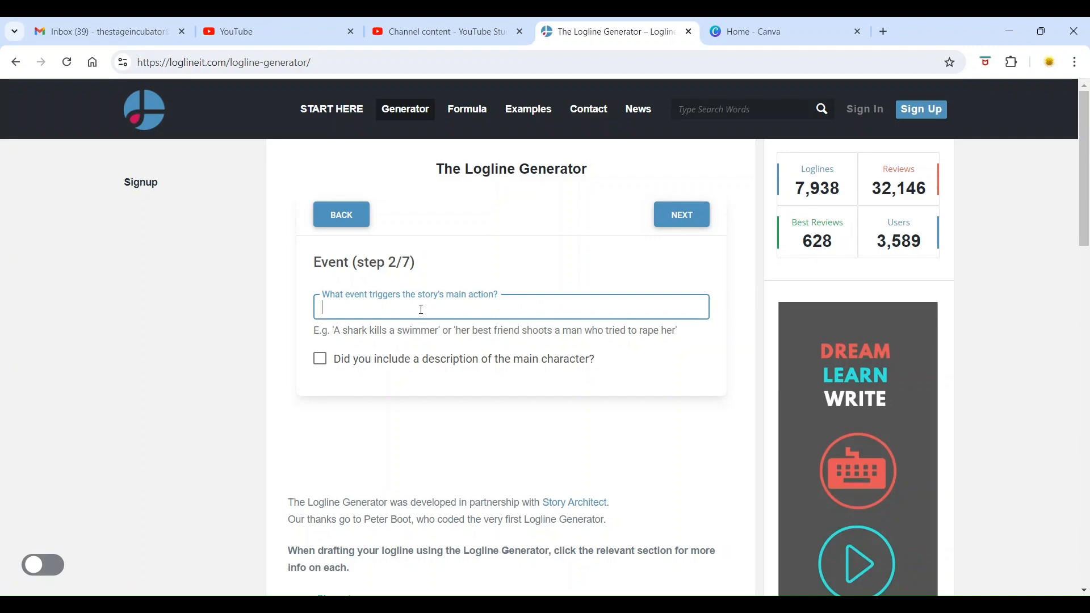
type("Troubled artist Charlotte Malon")
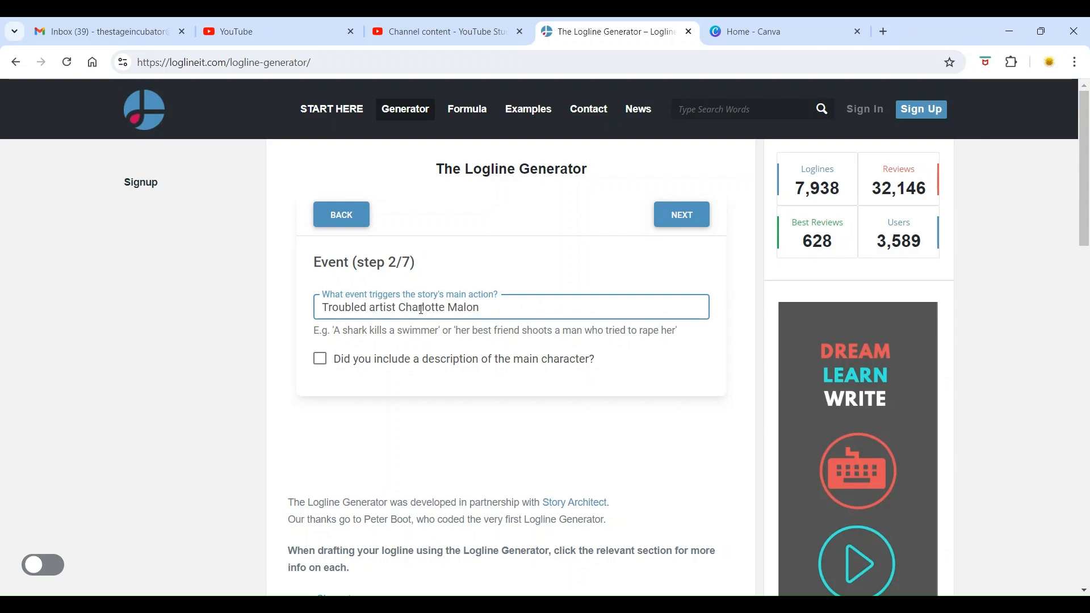
type("e finds herself in troub")
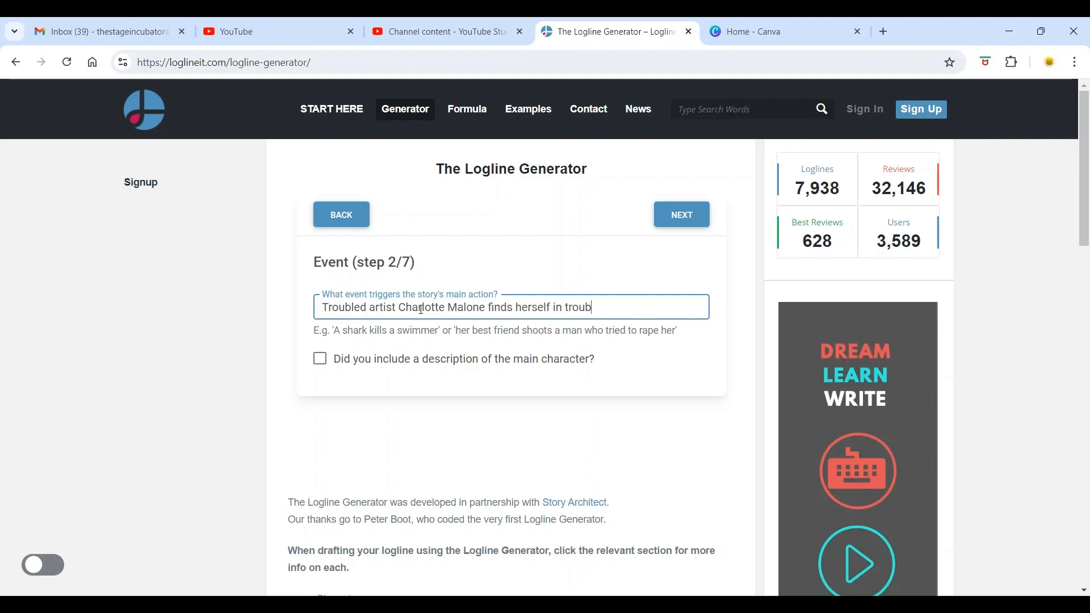
type("le in the middle of New")
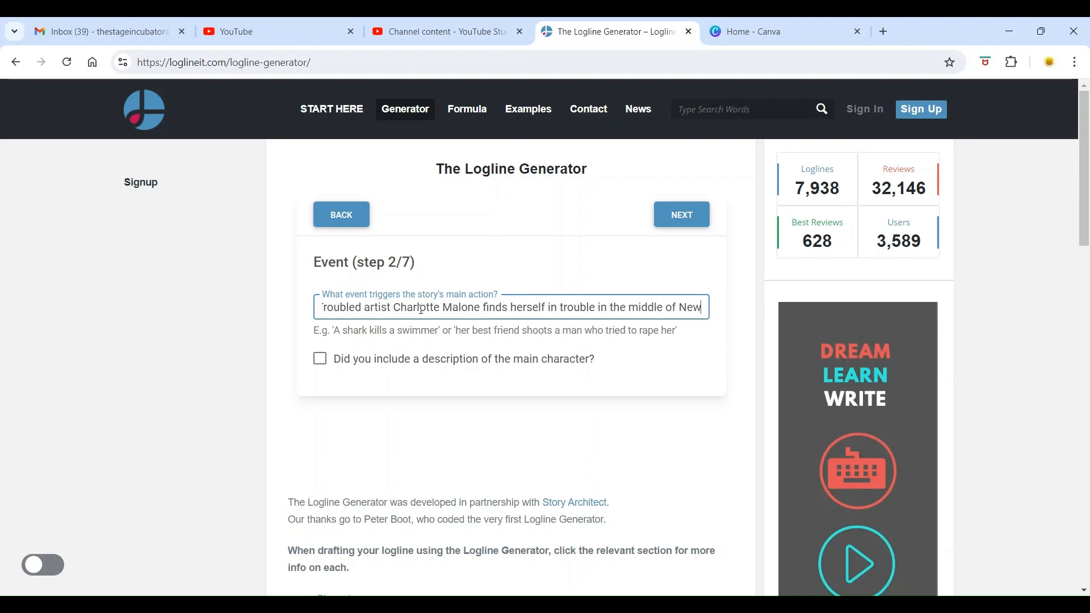
type(" York City")
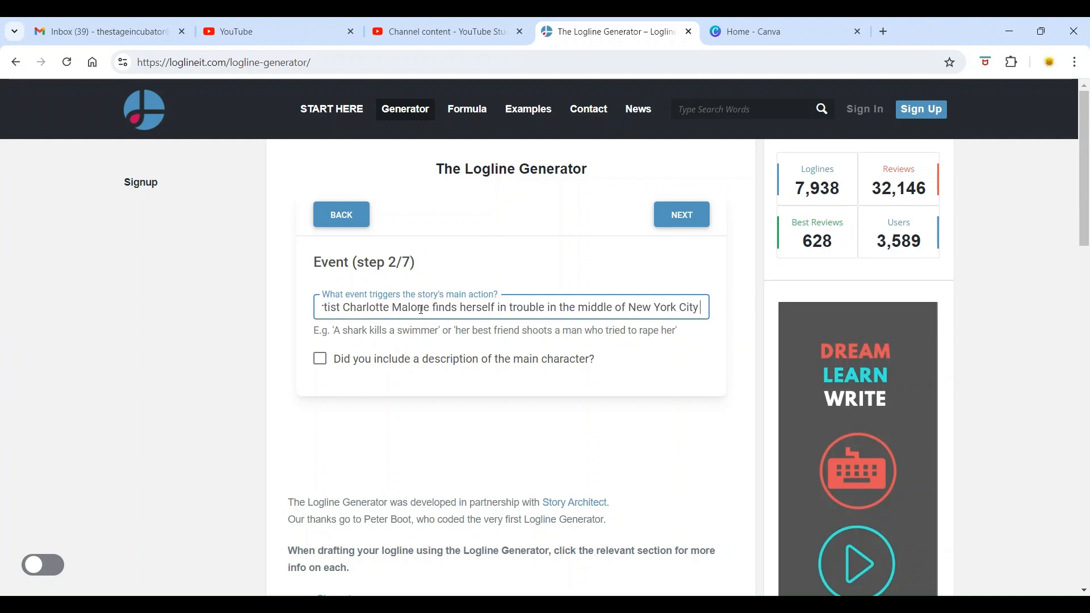
Complete the event with "with no money and no place live and on the brink of death." and continue to the Theme stage.
type(" w")
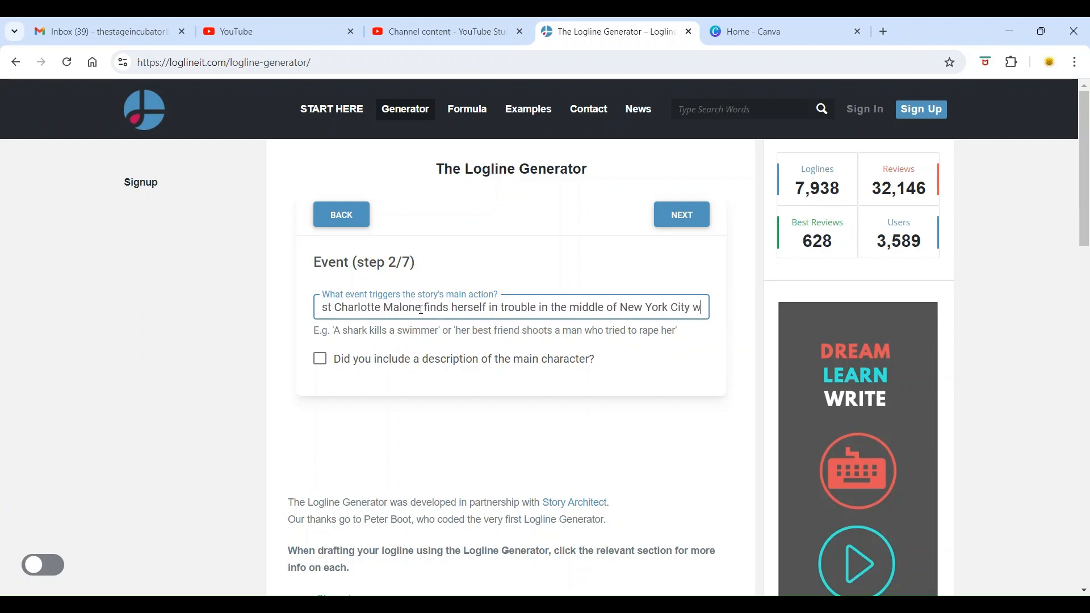
type("ith no morn")
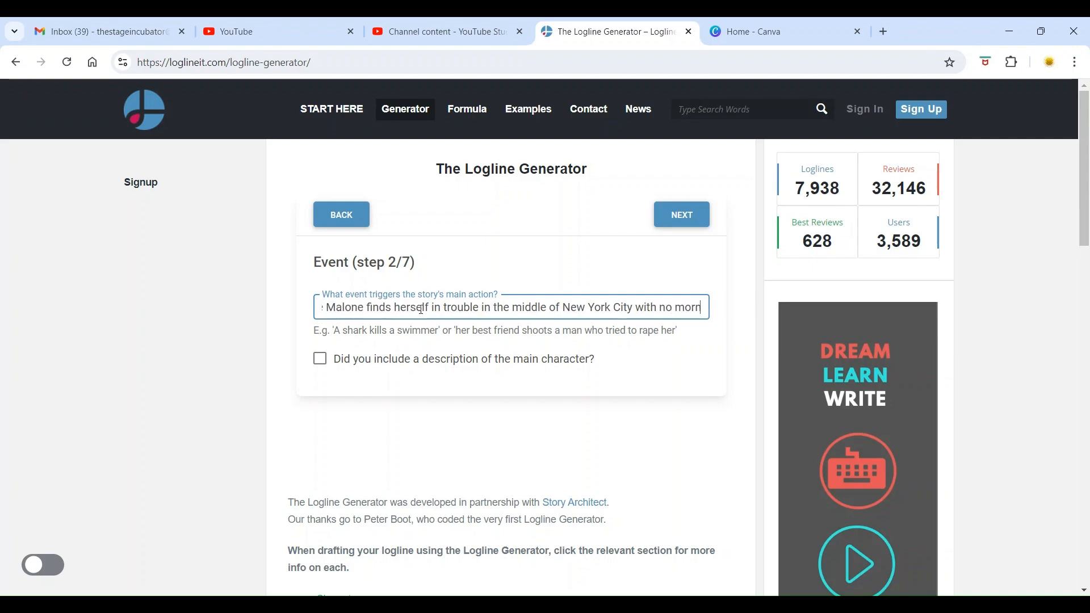
key("BackSpace")
key("BackSpace")
type("ney and")
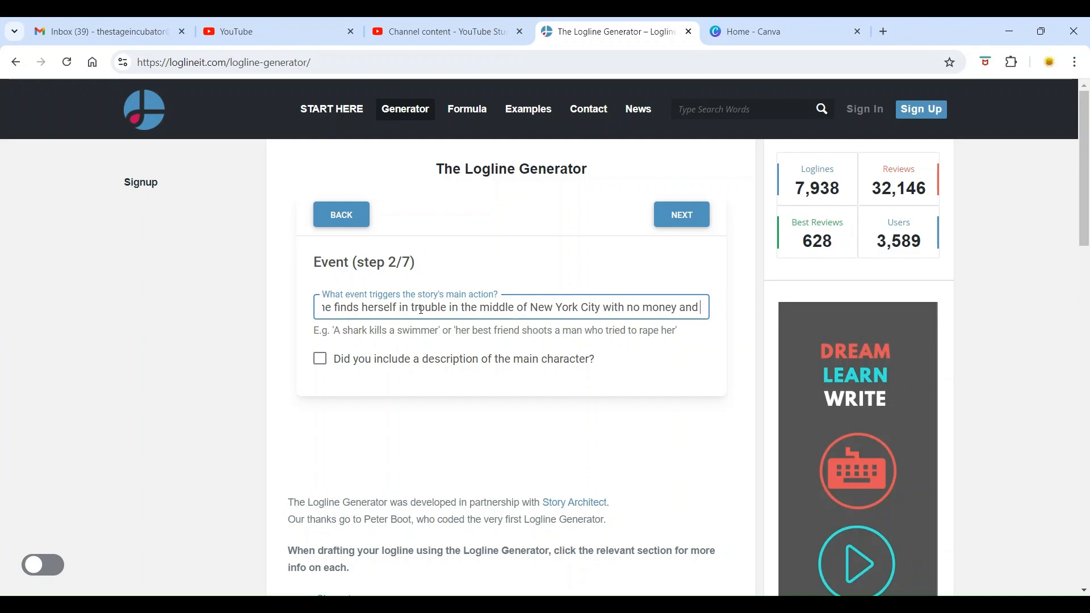
type(" no plac")
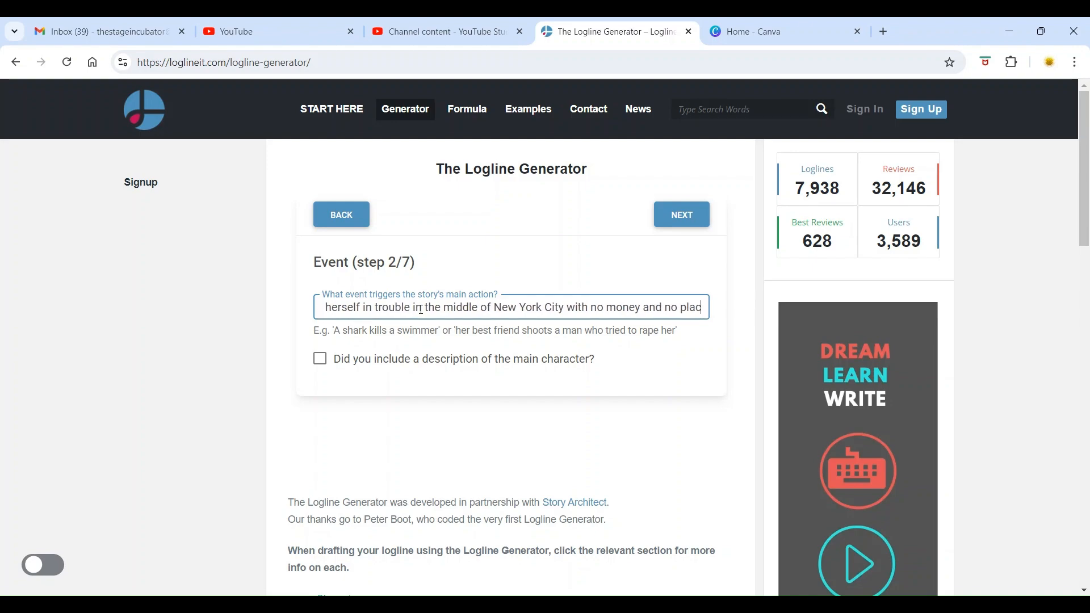
type("e live")
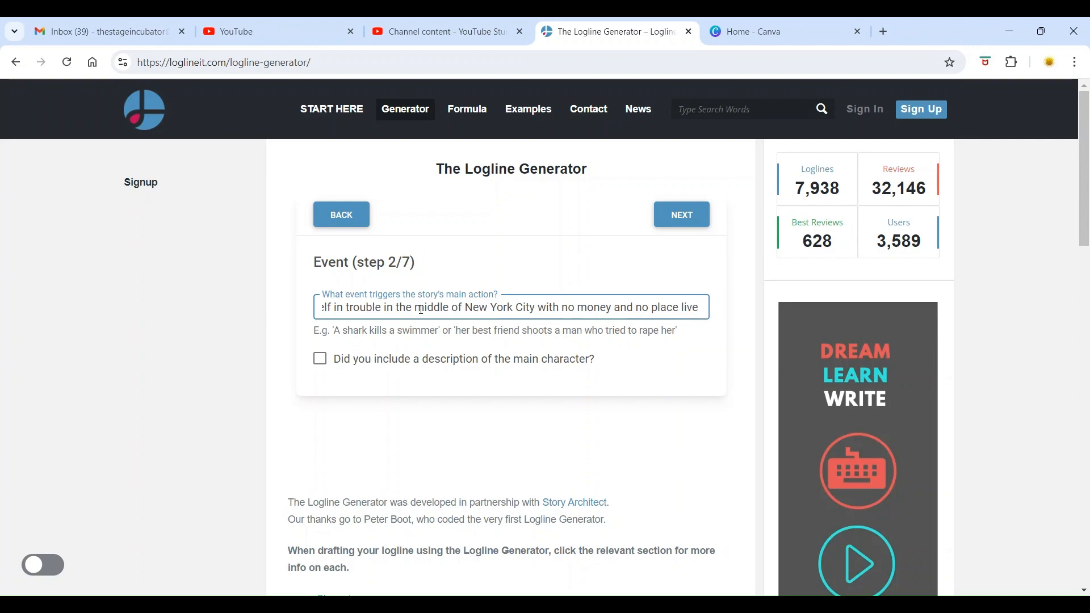
type(" and")
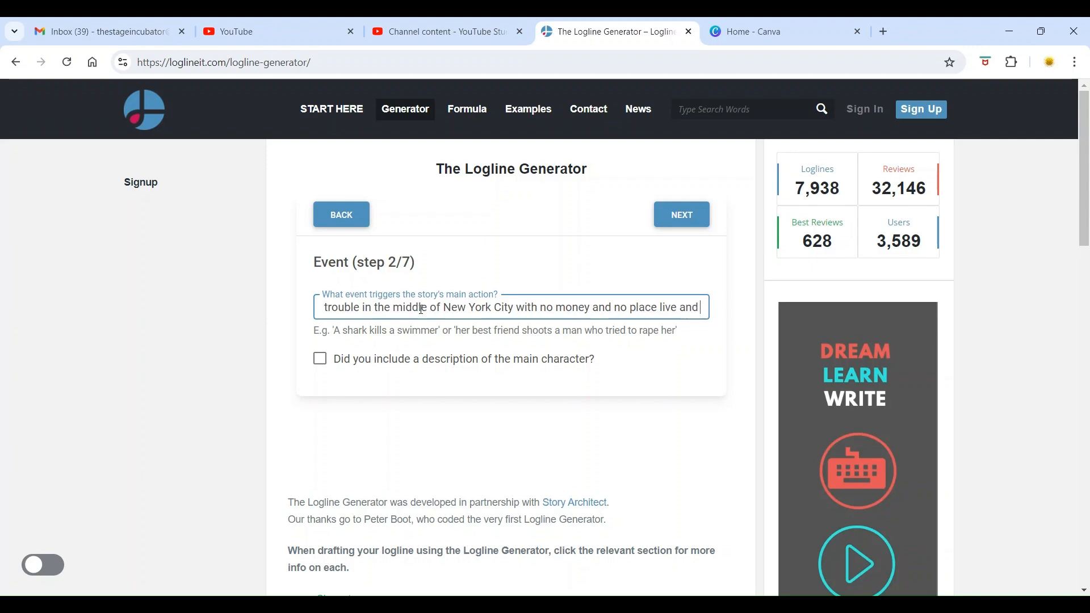
type(" on the brink")
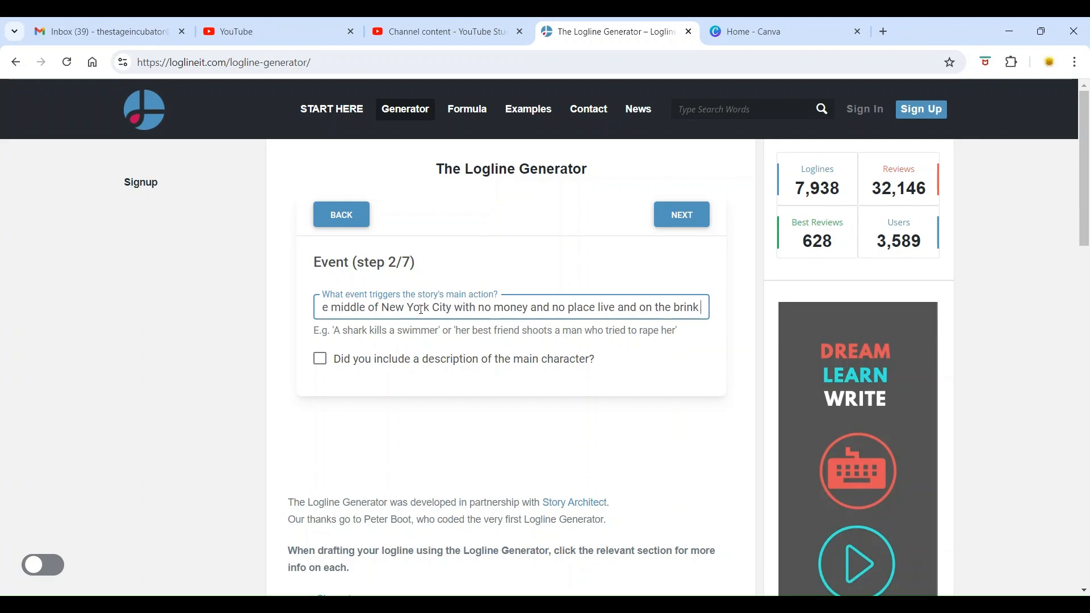
type(" of death.")
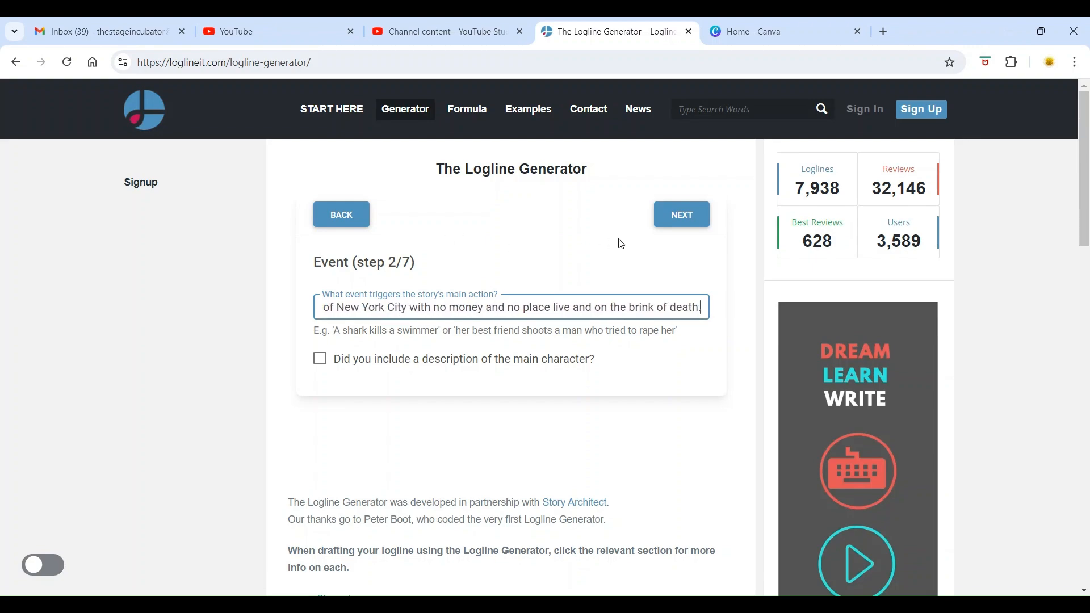
left_click(682, 215)
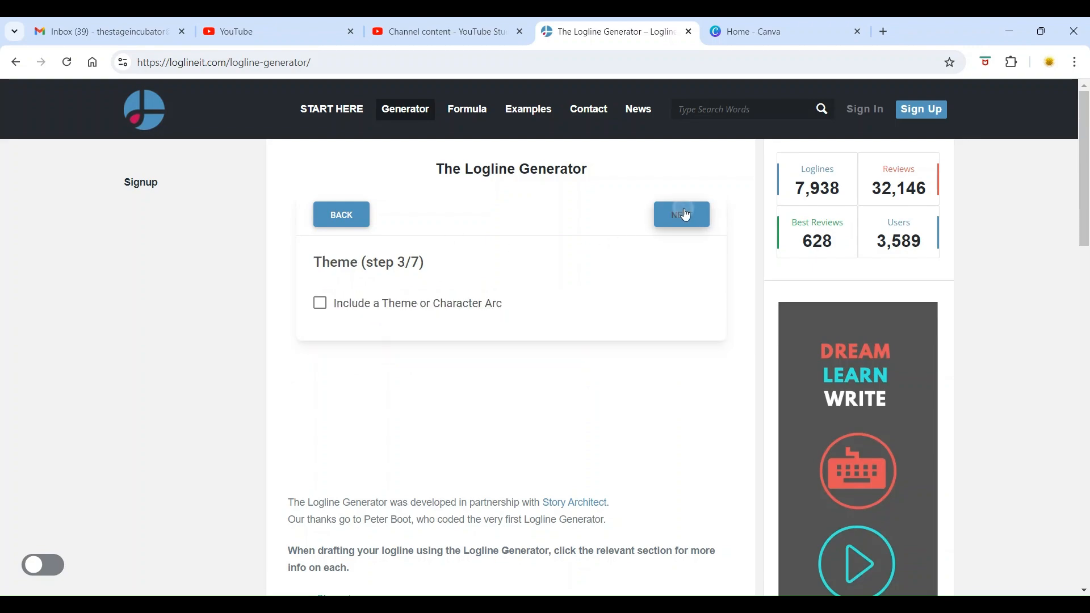
Include a theme or character arc and begin what the character must learn with "To learn how to overcome their".
left_click(321, 304)
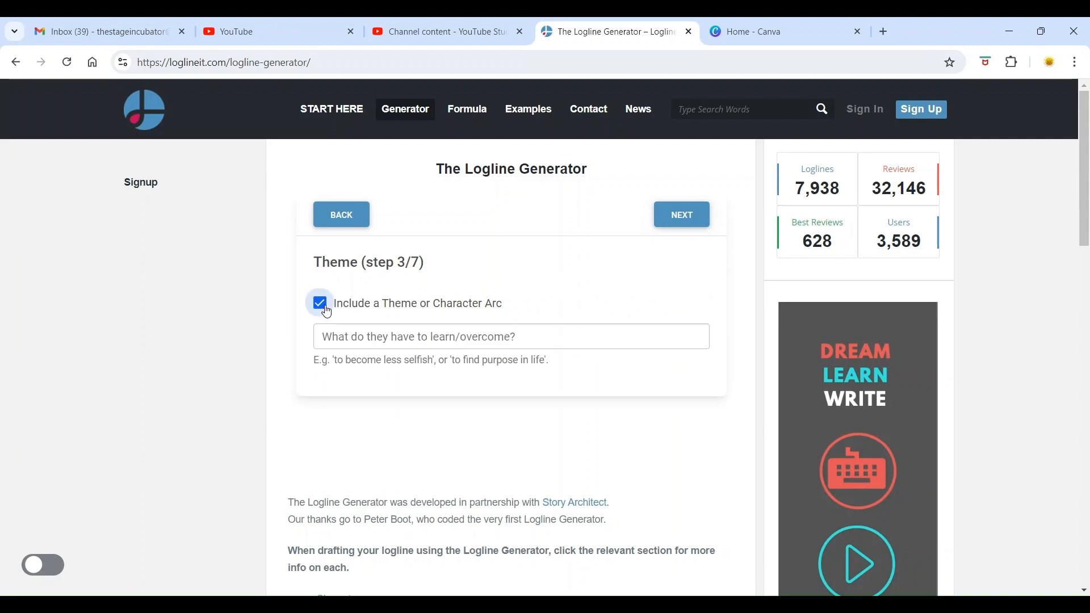
left_click(375, 336)
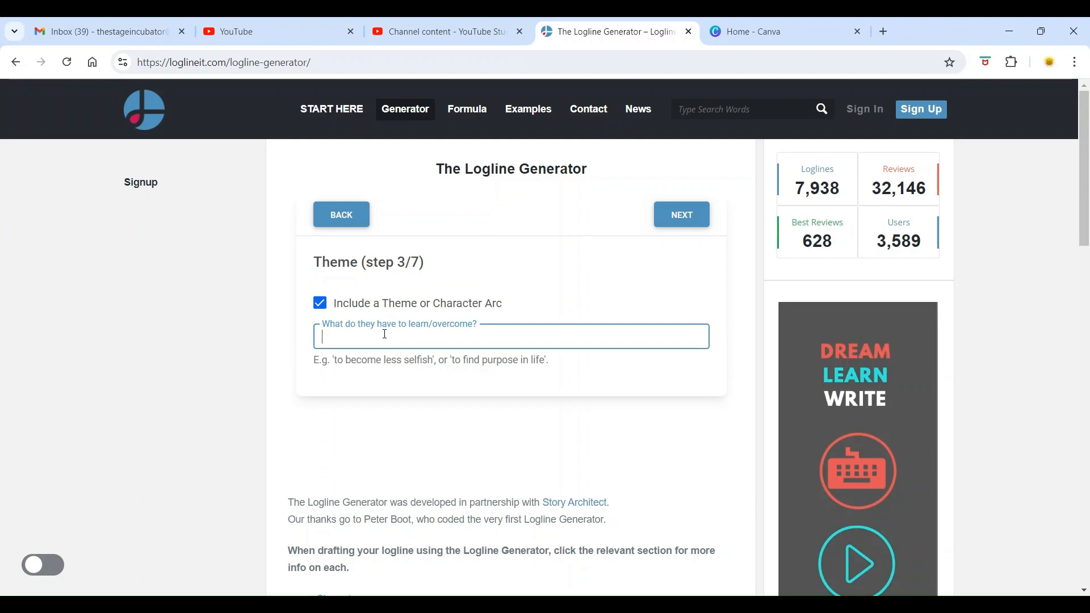
type("Ov")
key("BackSpace")
key("BackSpace")
type("To learn")
type(" o")
type("ow to overv")
key("BackSpace")
type("com")
key("BackSpace")
key("BackSpace")
key("BackSpace")
type("come their ")
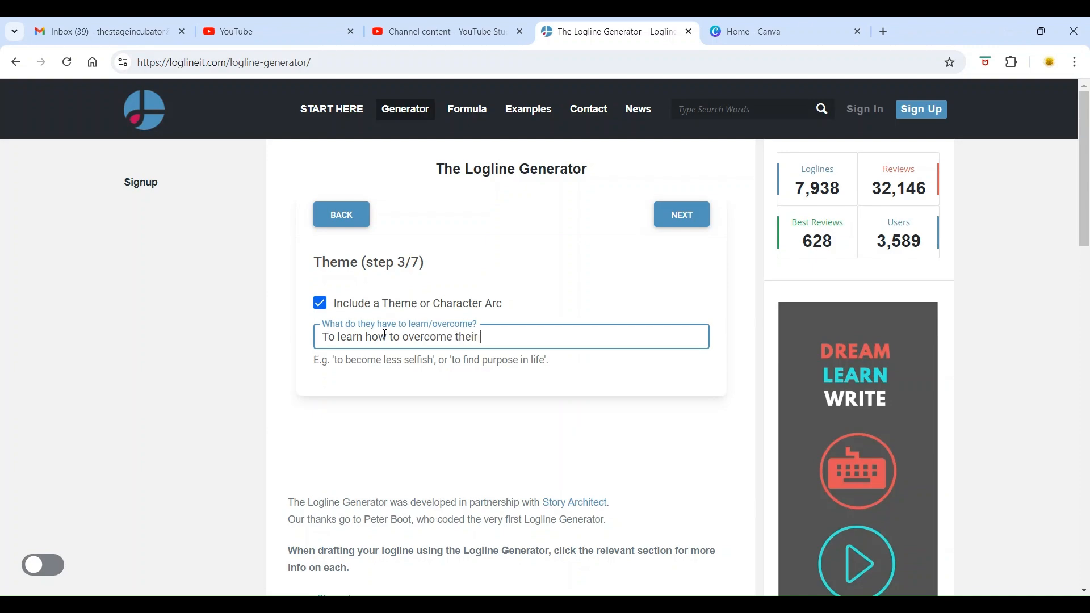
Complete the theme with "troubled past and addictions to get to a better life" and continue to the Story Goal stage.
type("troubled past and addic")
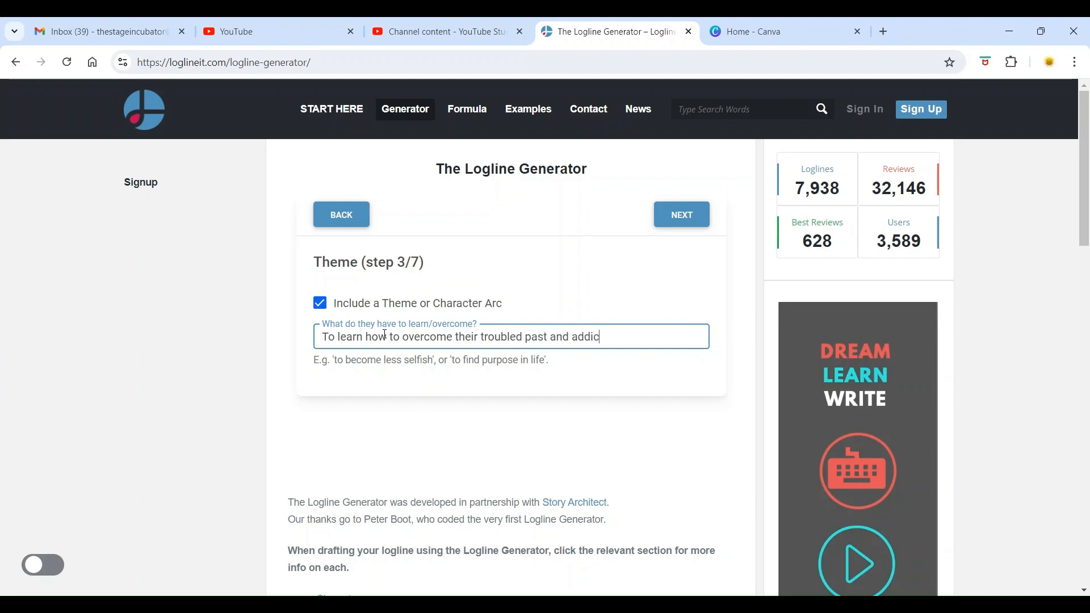
type("tion")
type("s to ")
type("get ")
type("to a better")
type(" lige")
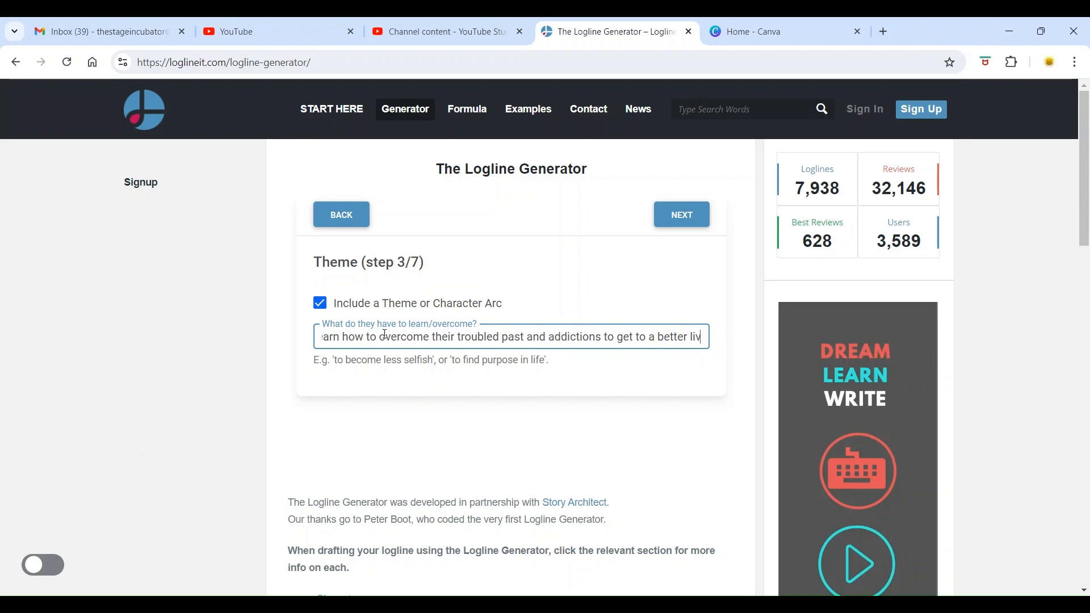
key("BackSpace")
key("BackSpace")
type("fe")
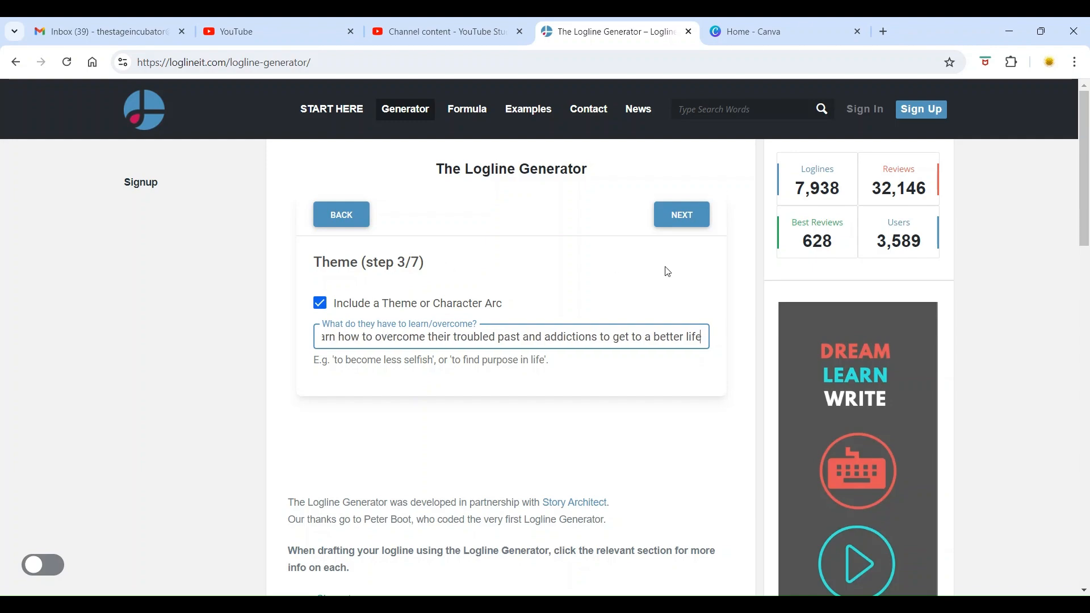
left_click(692, 220)
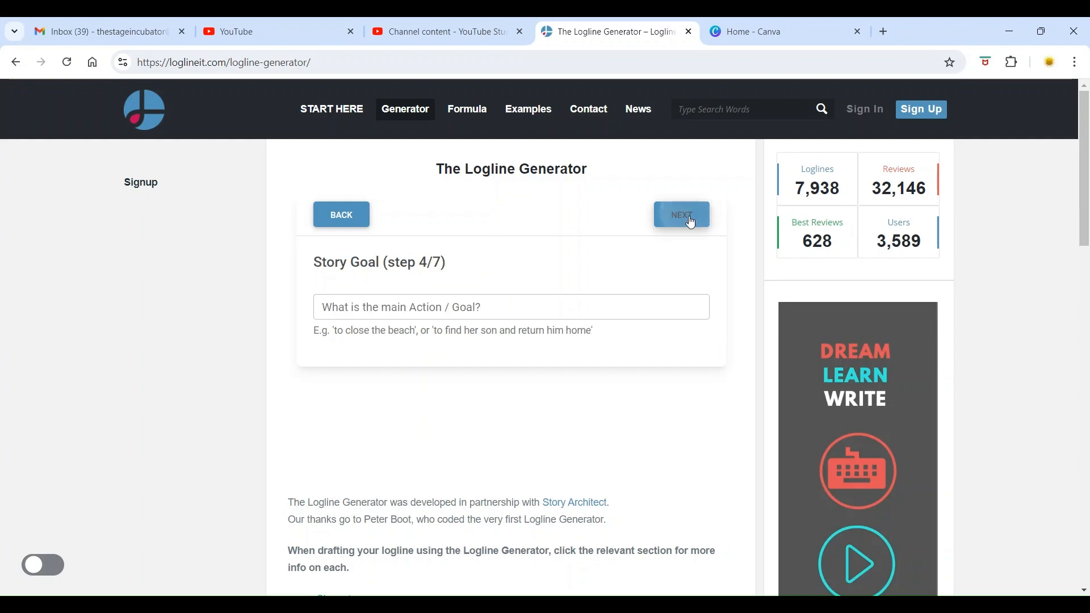
Enter the story goal "to get to a better more healthy and prosperous life and have a place to live" and continue to Mid Point Reversal.
left_click(405, 306)
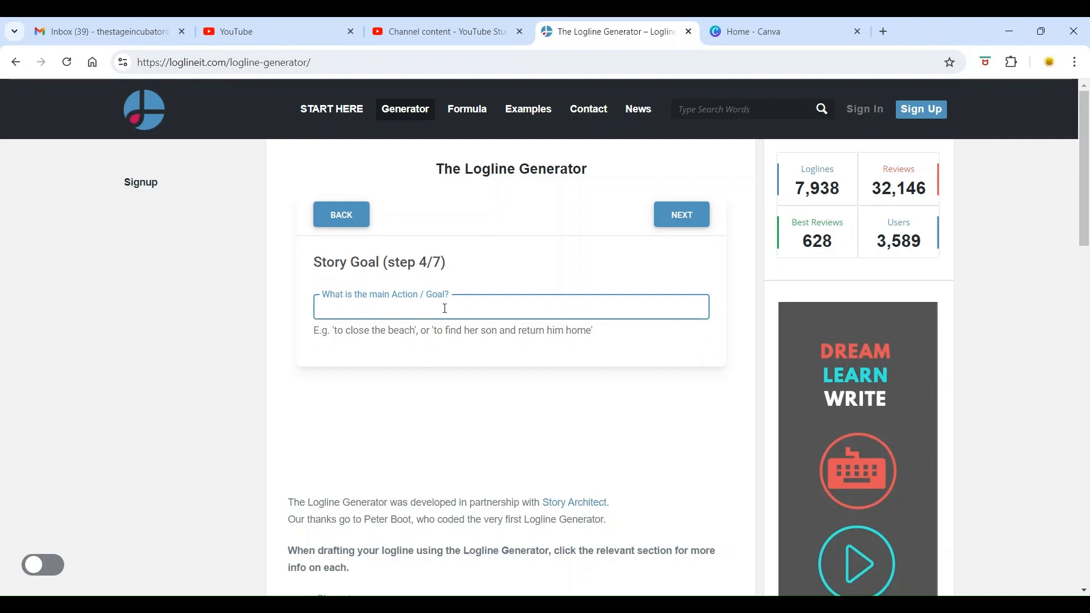
type("to")
key("BackSpace")
key("BackSpace")
type("to get to a better more helalthy")
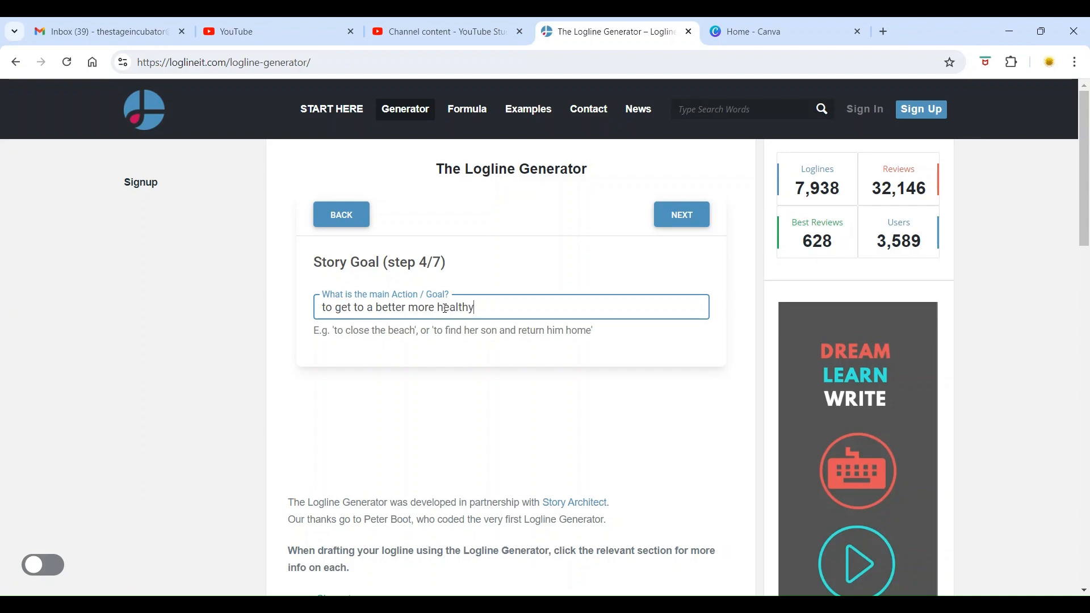
type(" and prosperous i life and have a ")
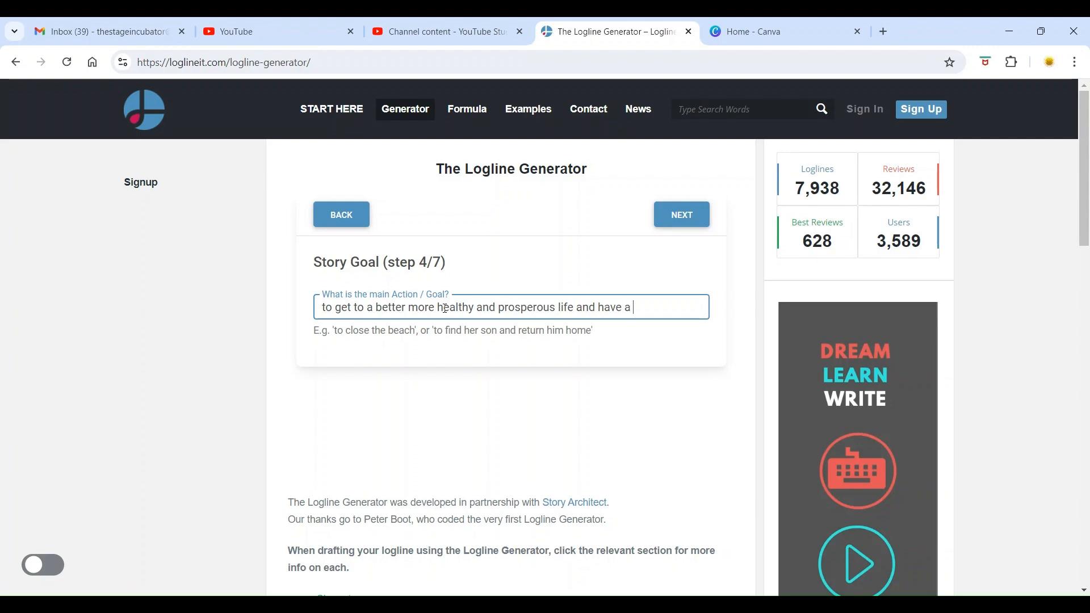
type("place to live")
left_click(686, 217)
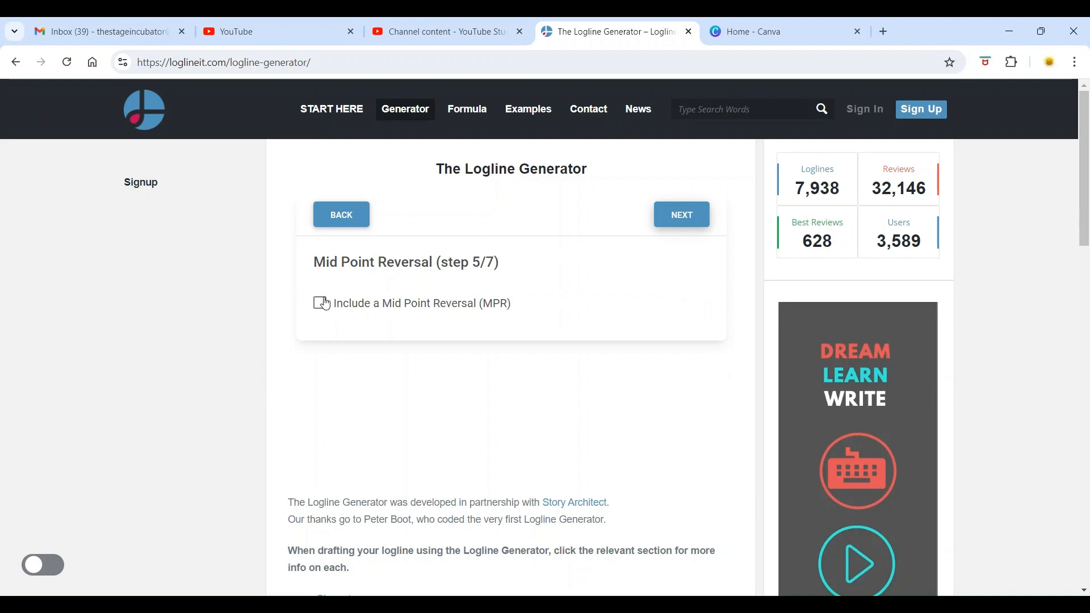
Include a Mid Point Reversal and begin its event with "their mother turns out to be".
scroll(327, 305, "down", 1)
scroll(326, 305, "down", 2)
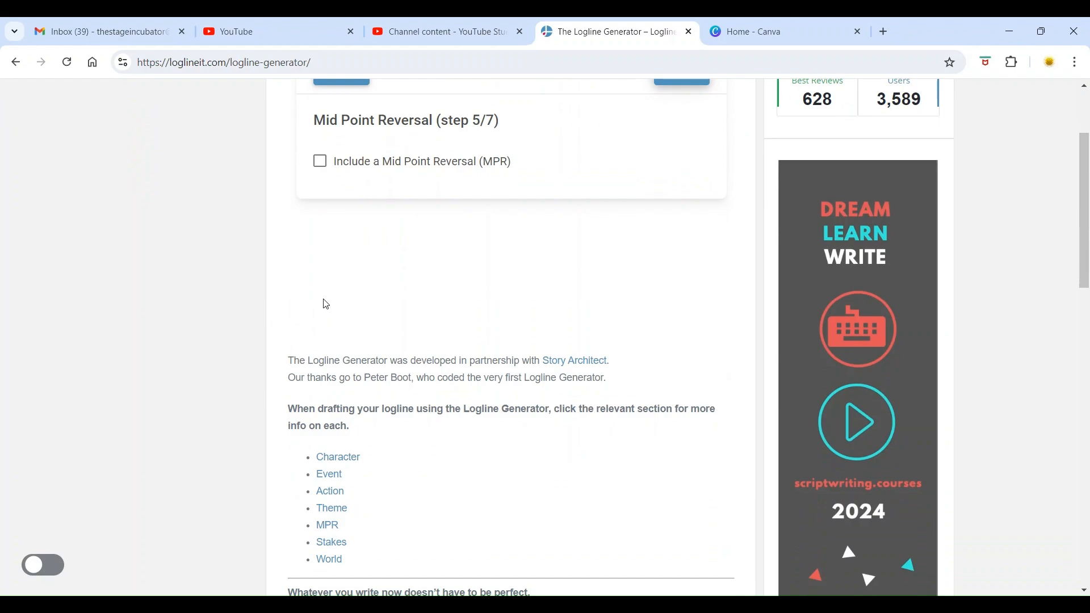
scroll(326, 305, "up", 1)
scroll(316, 245, "up", 1)
left_click(321, 235)
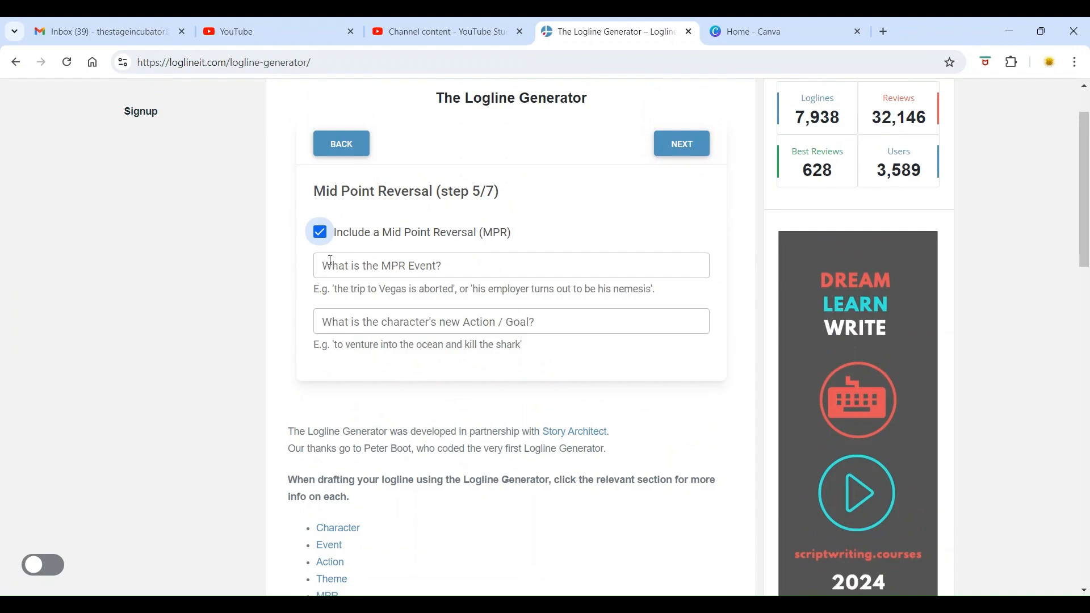
left_click(331, 261)
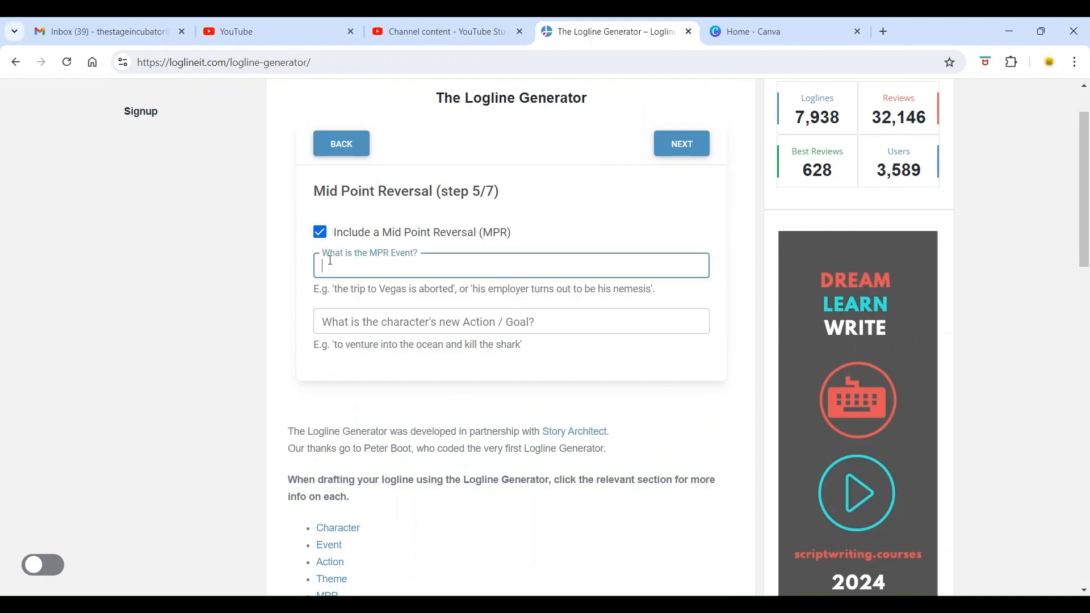
type("th")
type("eir")
type(" mother")
type(" turned")
key("BackSpace")
type("s")
key("BackSpace")
key("BackSpace")
type("s out to be")
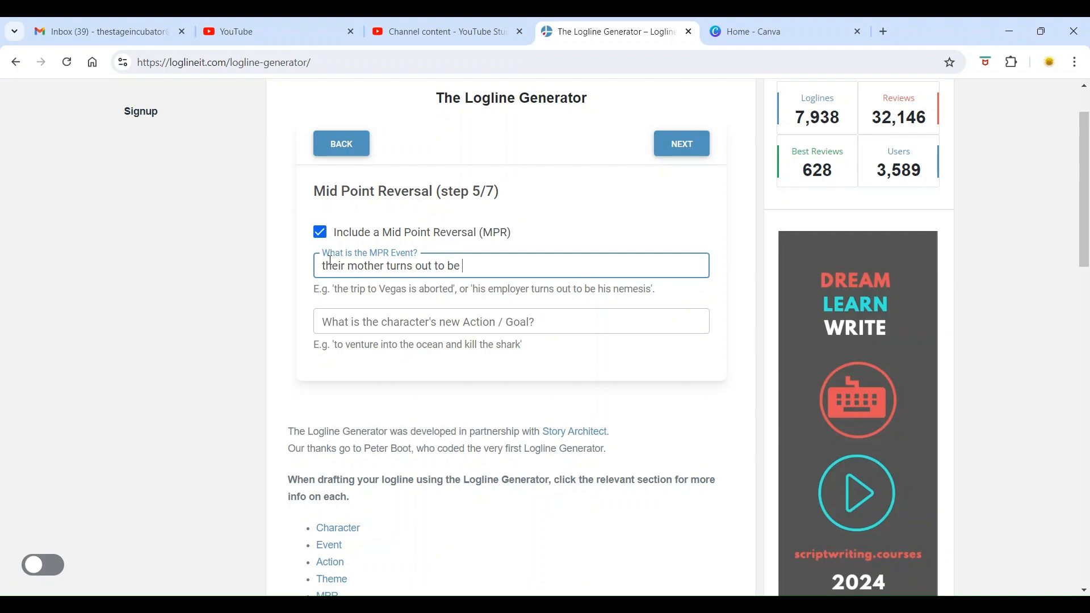
Complete the reversal event with the character's first name in the possessive and "worst enemy and wants her dead".
type(" he")
key("BackSpace")
key("BackSpace")
type("Charlotte's worst enemy ")
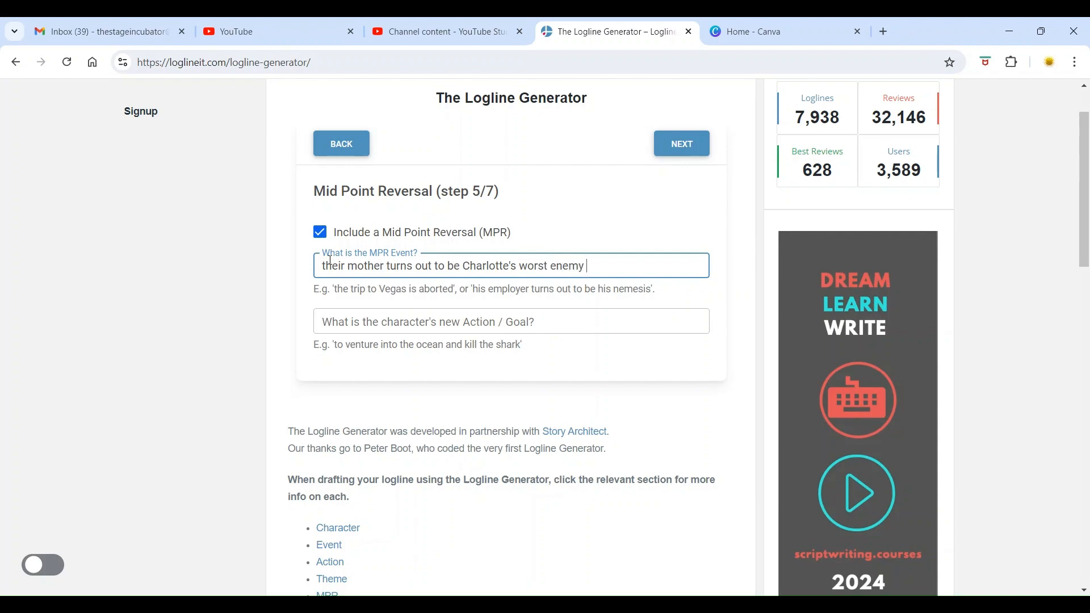
type("and wants her dead")
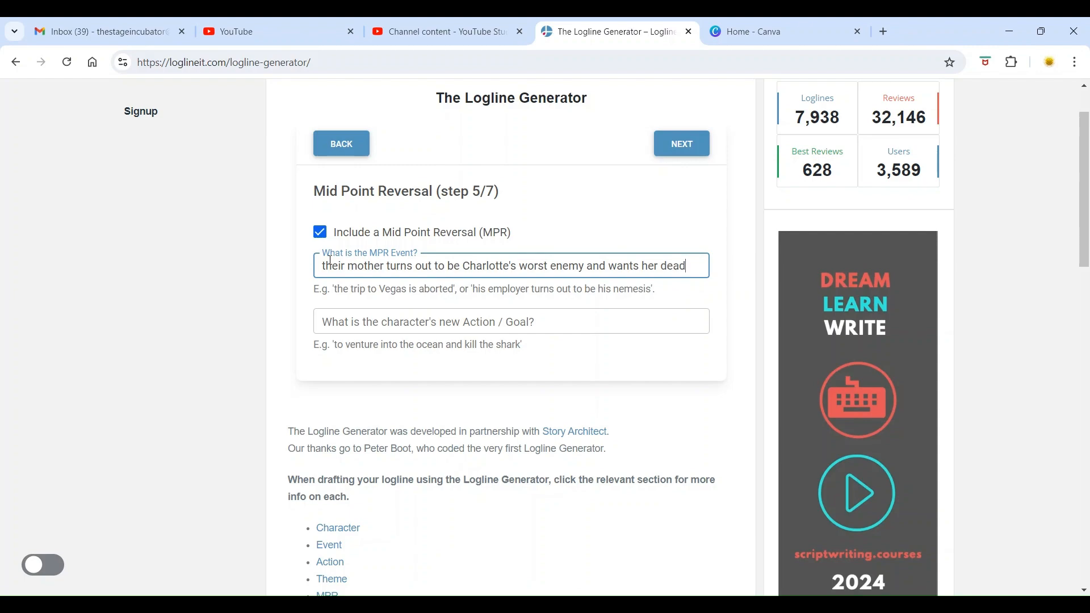
Set the character's new goal to "to escape her mother's influence and become successful" and continue to the Story World stage.
left_click(336, 322)
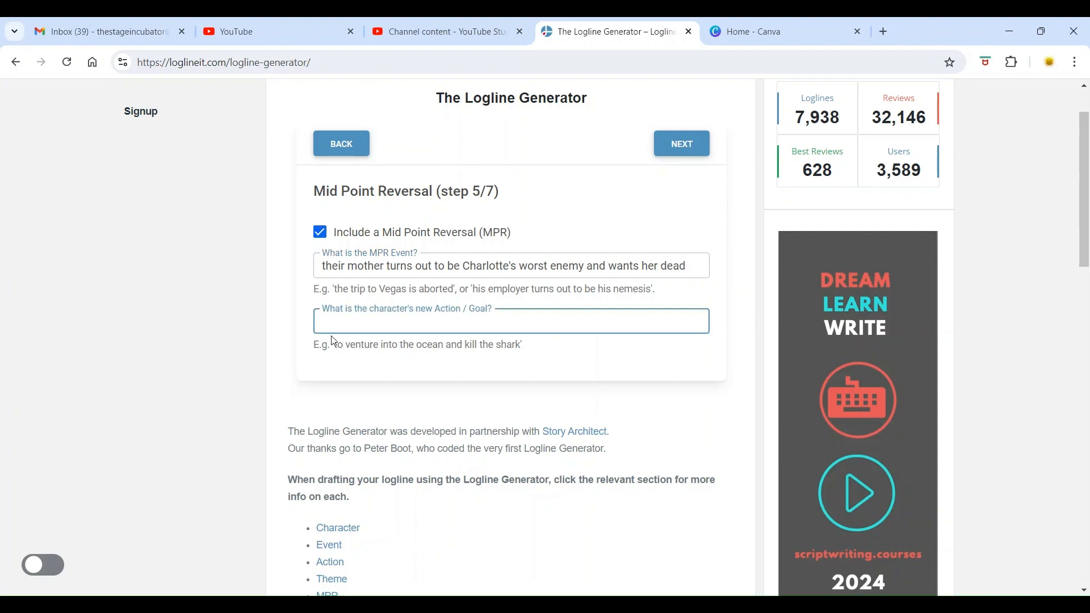
type("to escape her mother's inc")
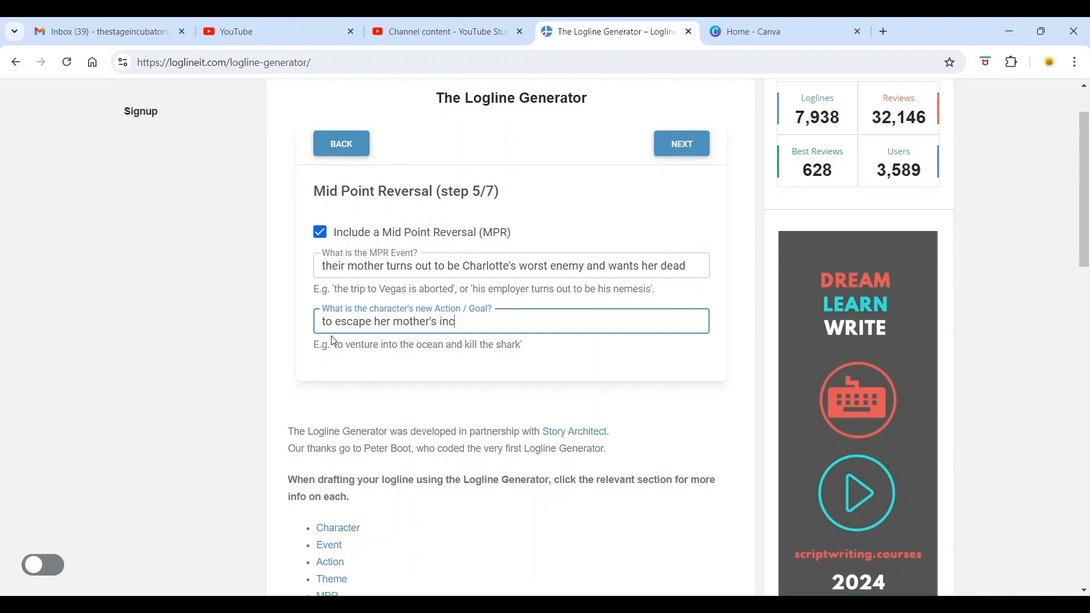
key("BackSpace")
type("fluence and become s")
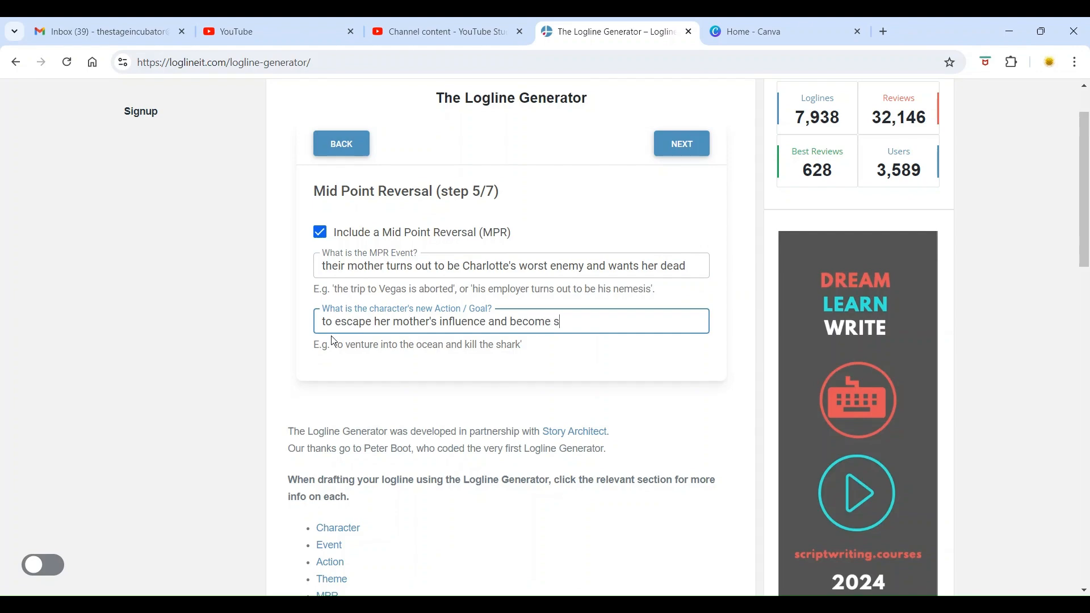
type("uccessful")
left_click(687, 147)
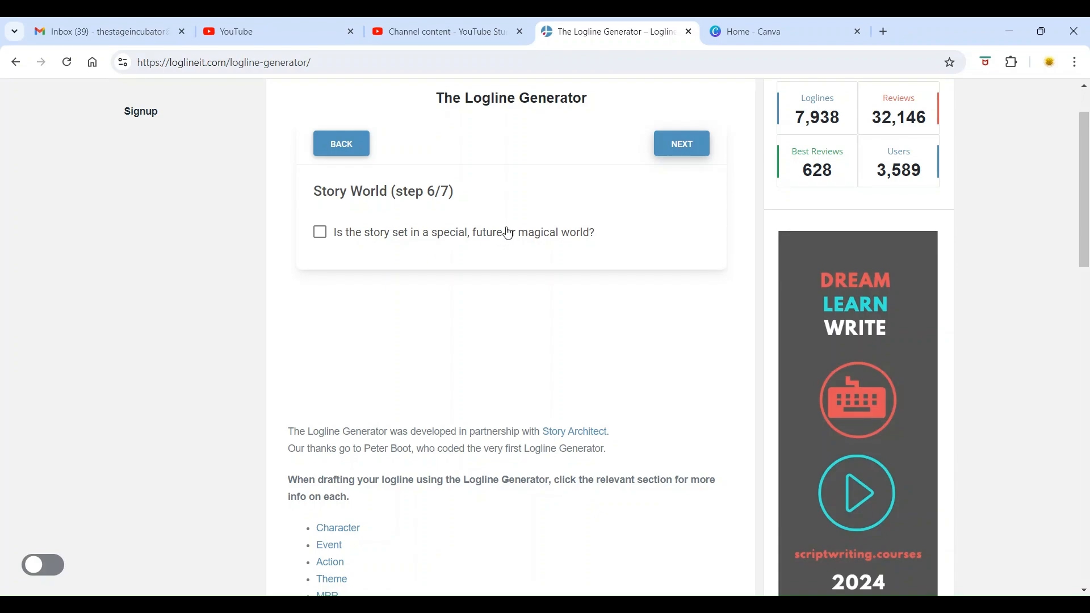
Skip the special story world and include a deadline/stakes in the logline.
left_click(690, 144)
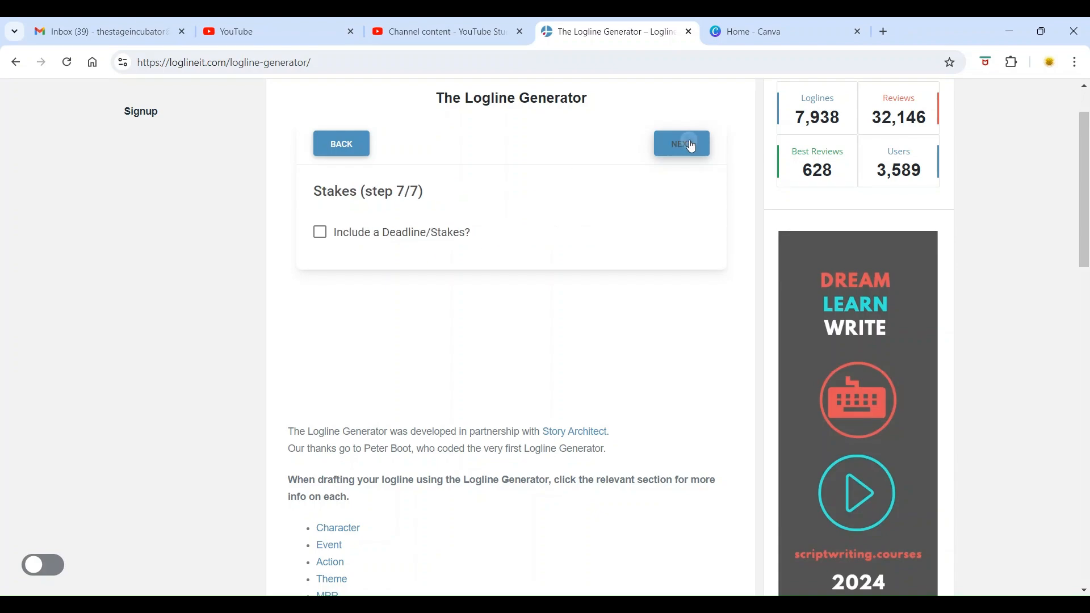
left_click(341, 242)
left_click(334, 267)
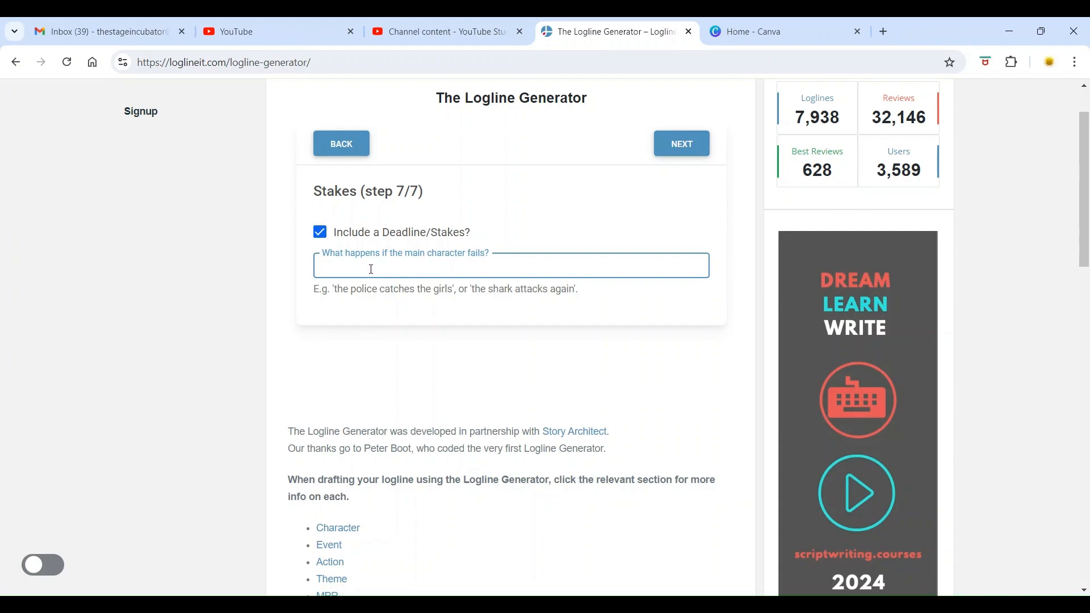
Enter the failure outcome "She looses custody of her daughter and may end up dying from drug overdose" and generate the logline.
type("She looses he")
key("BackSpace")
type("custody of her daughter and may h")
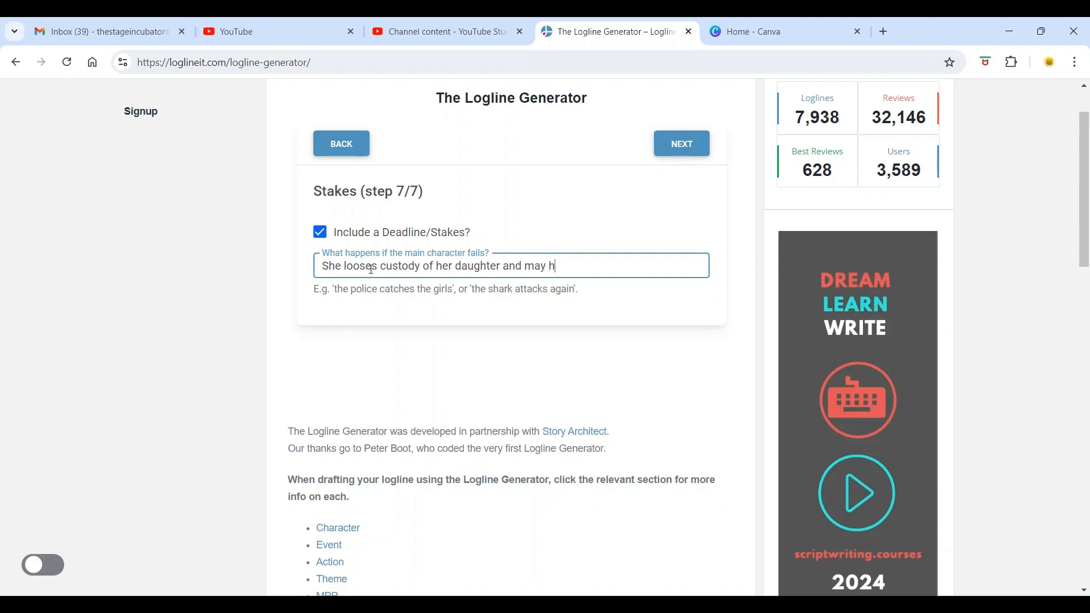
key("BackSpace")
type("end up dying from du")
key("BackSpace")
type("rug overo")
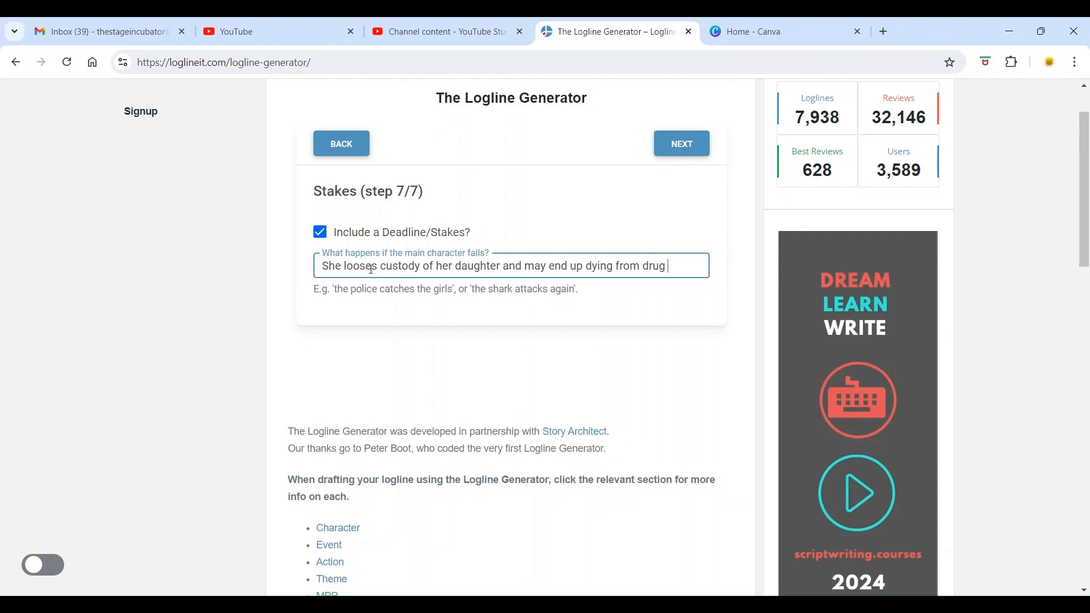
key("BackSpace")
type("dose")
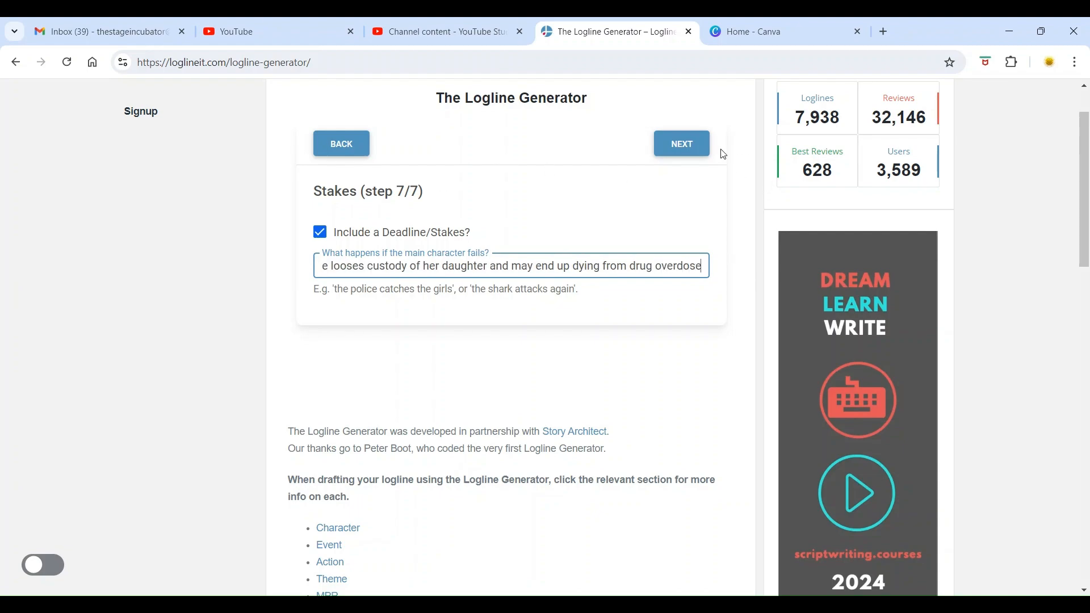
left_click(676, 145)
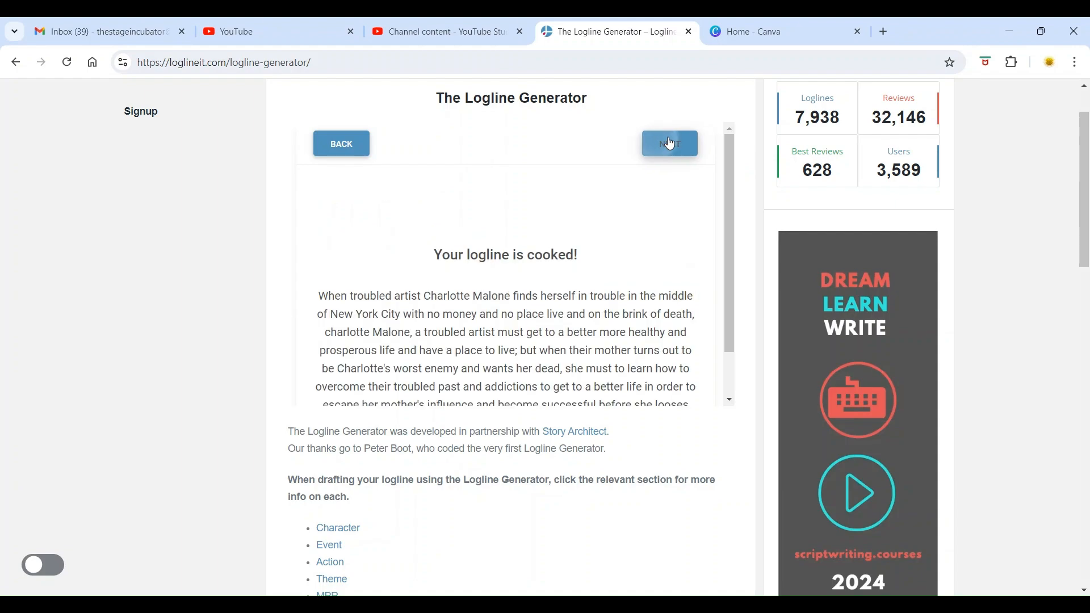
Read through the generated logline and the notes on drafting and editing it below.
scroll(552, 283, "down", 1)
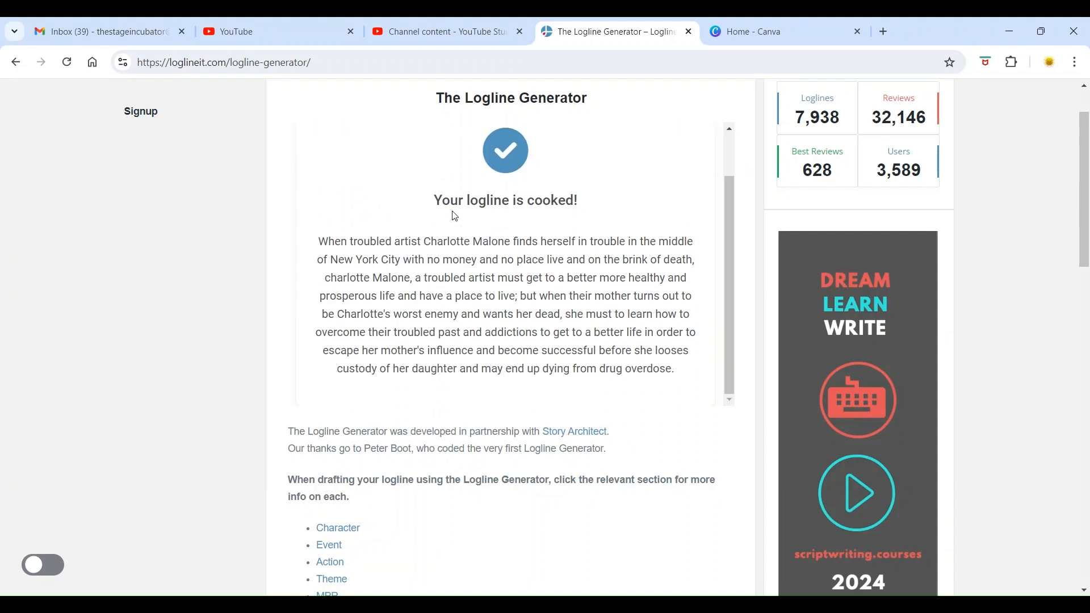
scroll(406, 274, "down", 3)
scroll(406, 273, "up", 3)
scroll(412, 331, "down", 1)
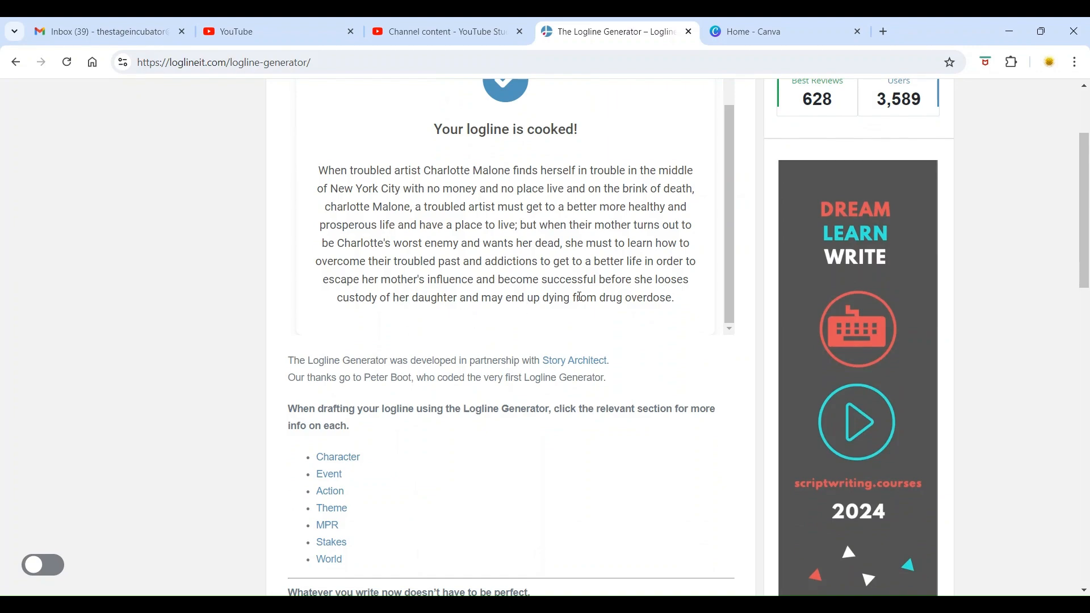
scroll(639, 315, "down", 4)
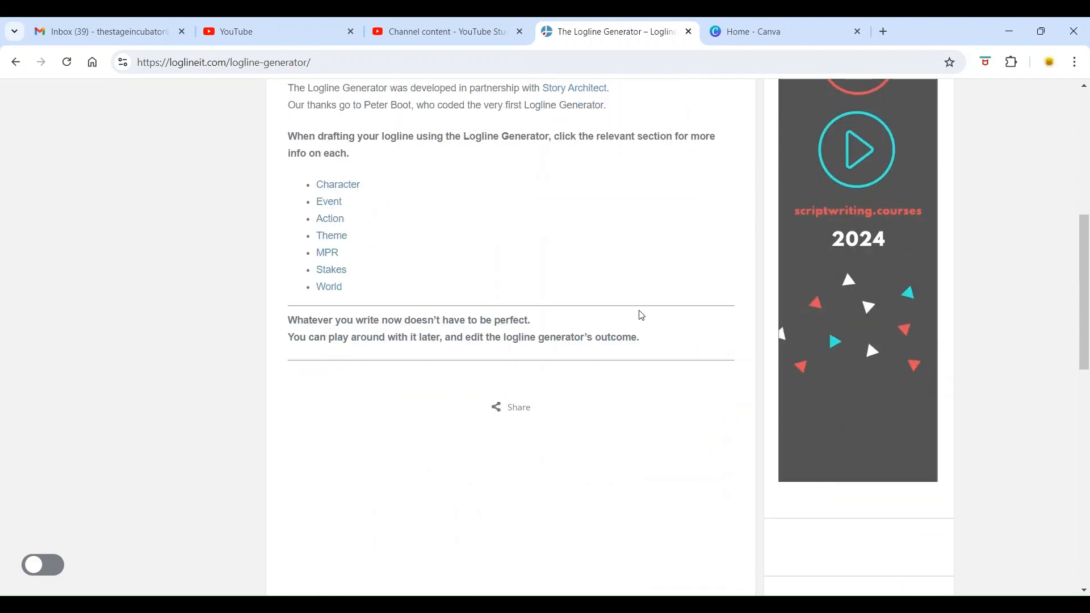
scroll(642, 316, "up", 6)
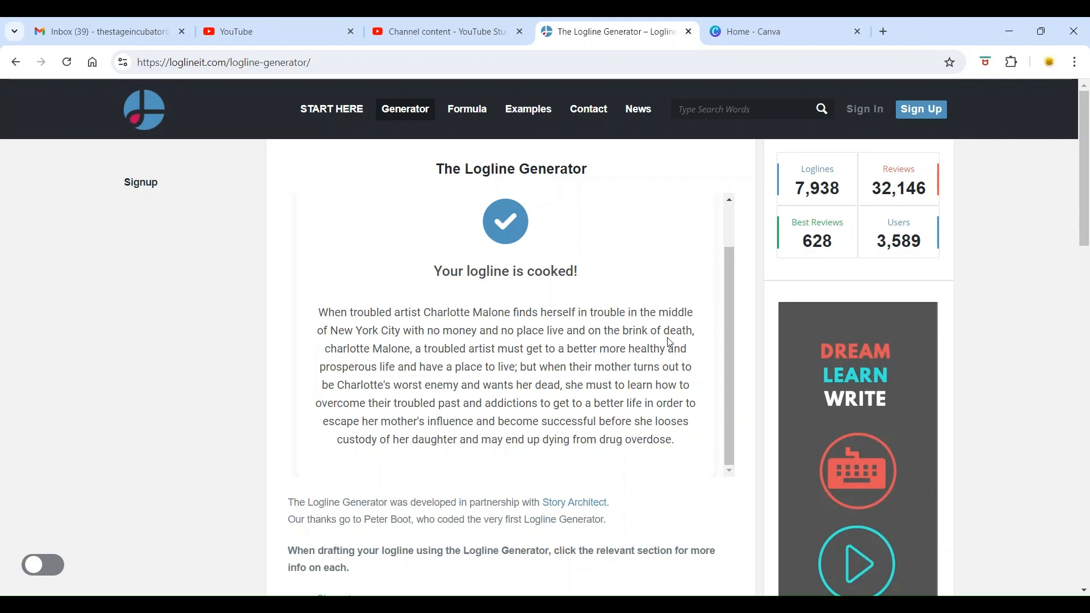
scroll(579, 353, "down", 2)
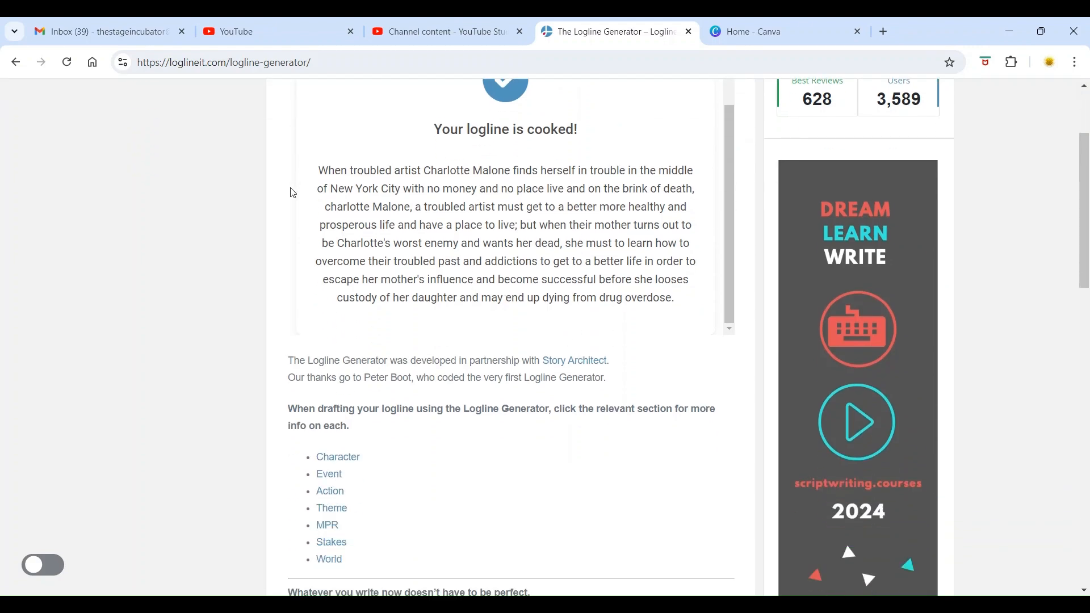
scroll(495, 221, "up", 1)
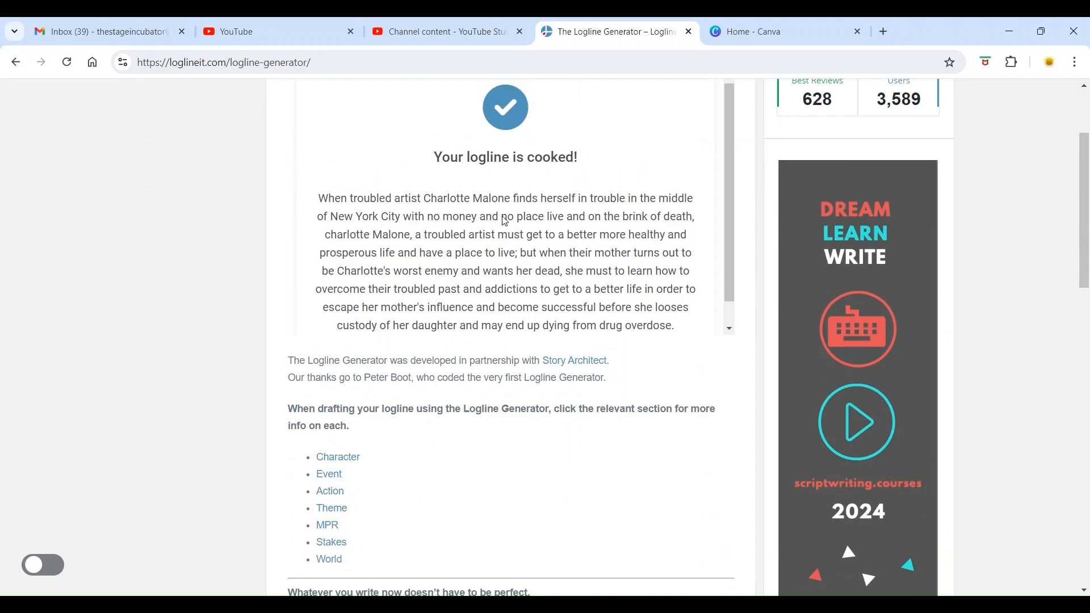
Return to the Movie Theme Generator Cheat Sheet and follow its AI Logline Generator link on page 3.
left_click(16, 62)
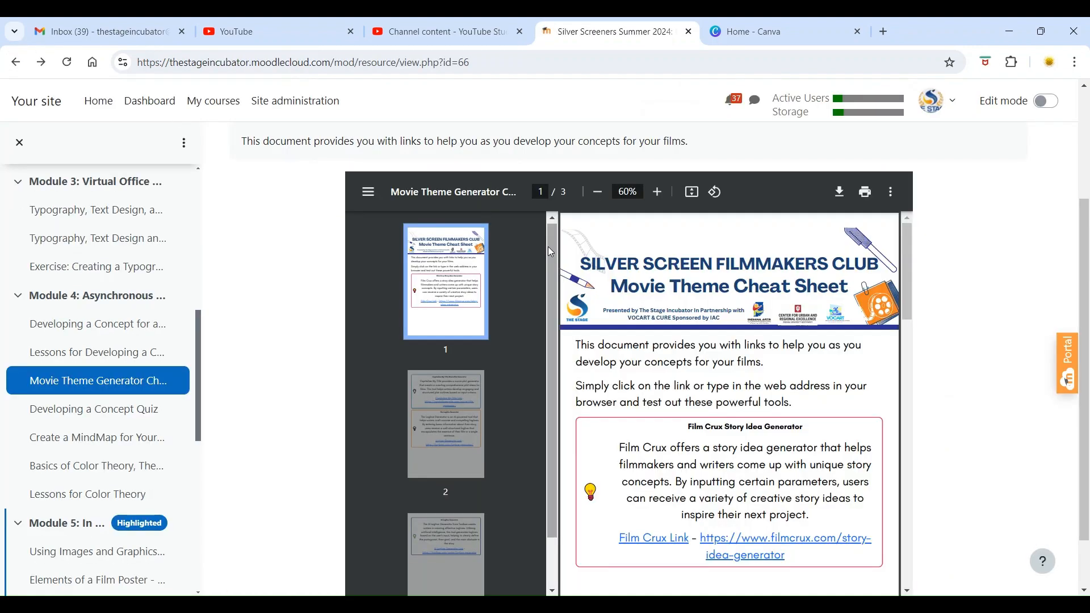
scroll(659, 298, "down", 5)
scroll(659, 298, "down", 10)
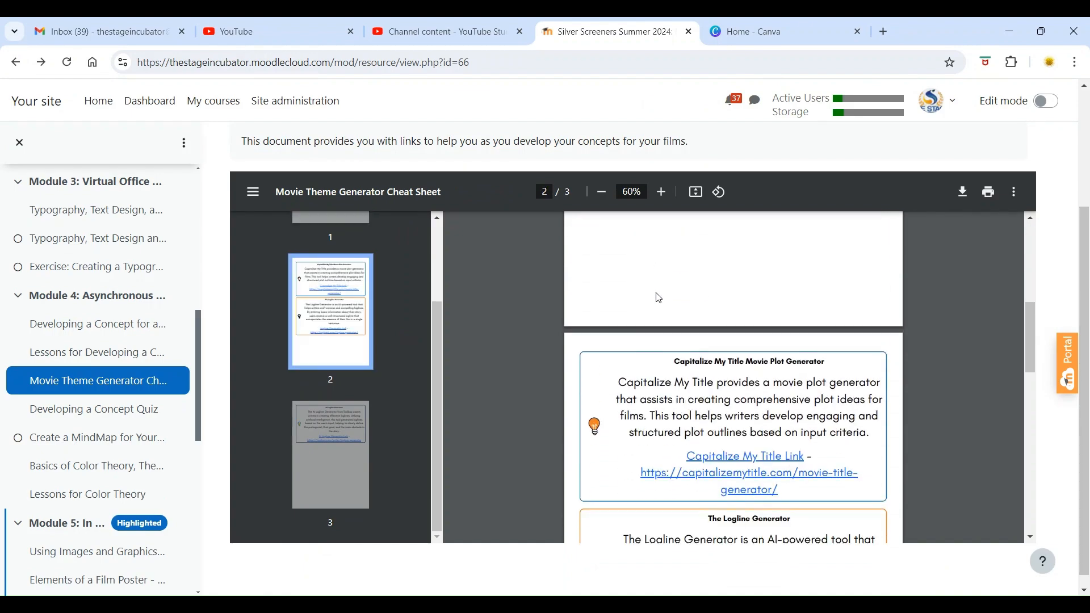
scroll(660, 298, "down", 1)
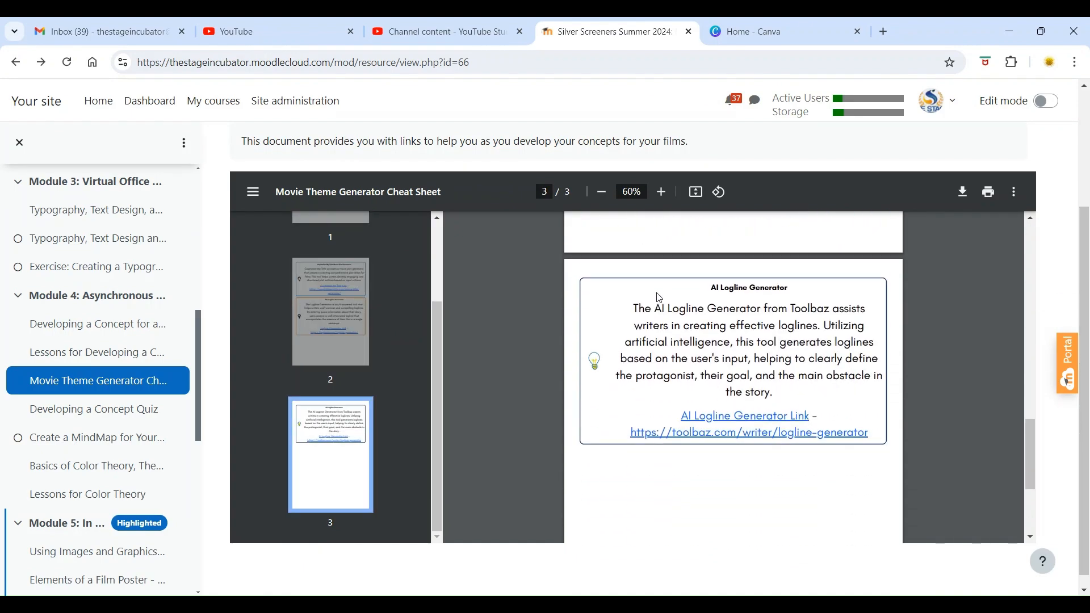
scroll(659, 298, "up", 3)
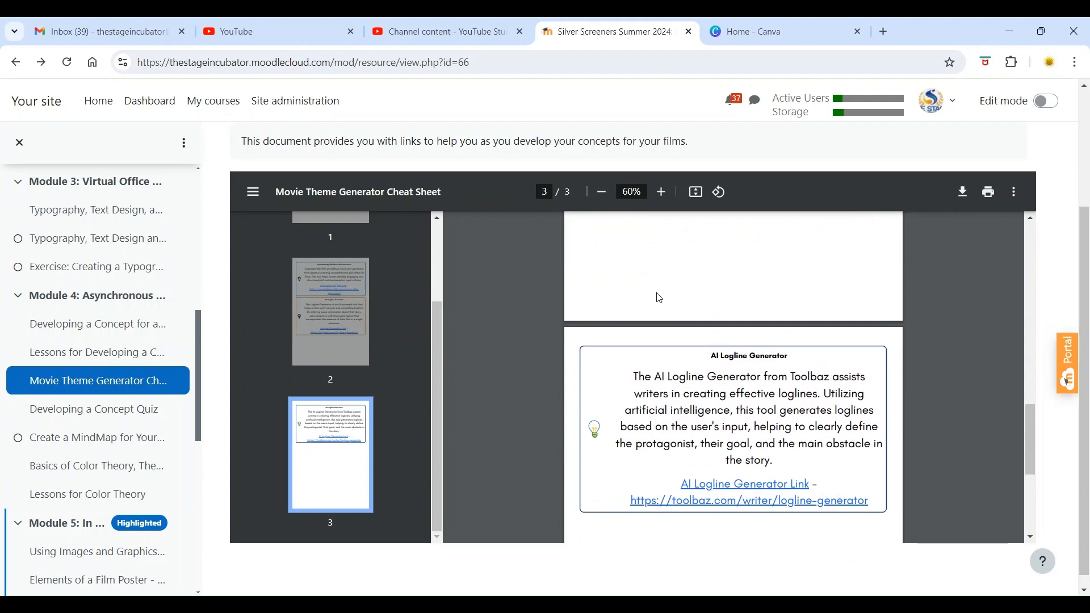
scroll(655, 297, "down", 2)
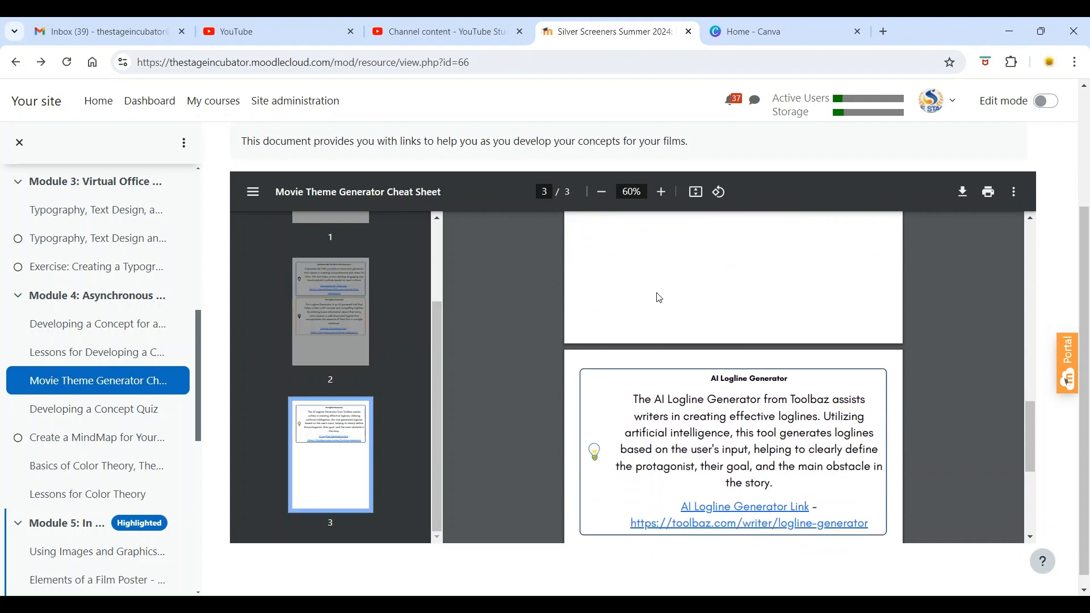
left_click(782, 492)
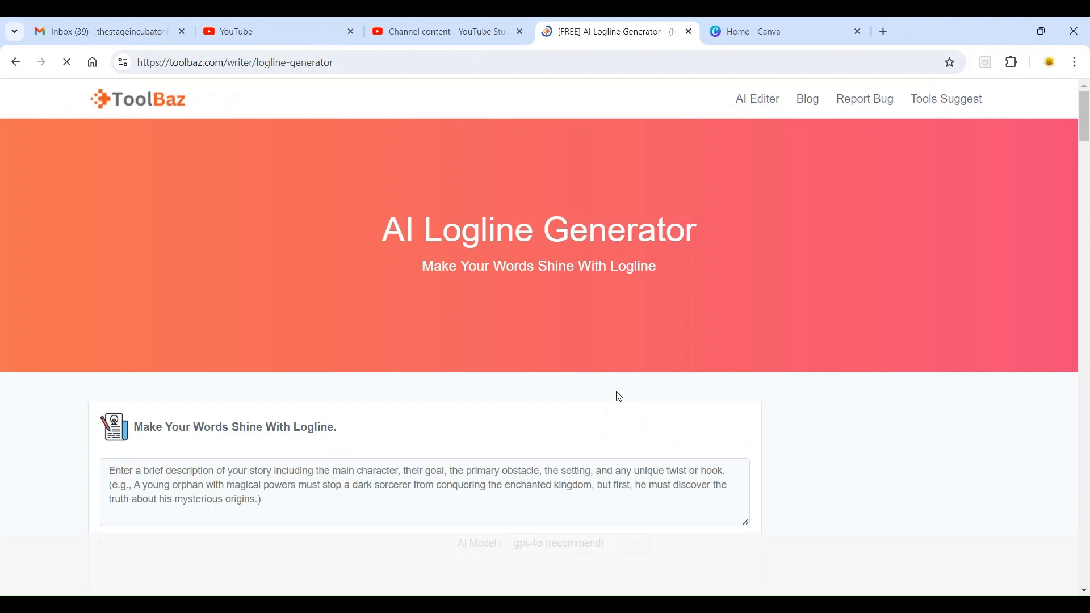
Look over ToolBaz's AI Logline Generator page, including its story description field, AI model option and the related writing tools.
scroll(546, 349, "down", 3)
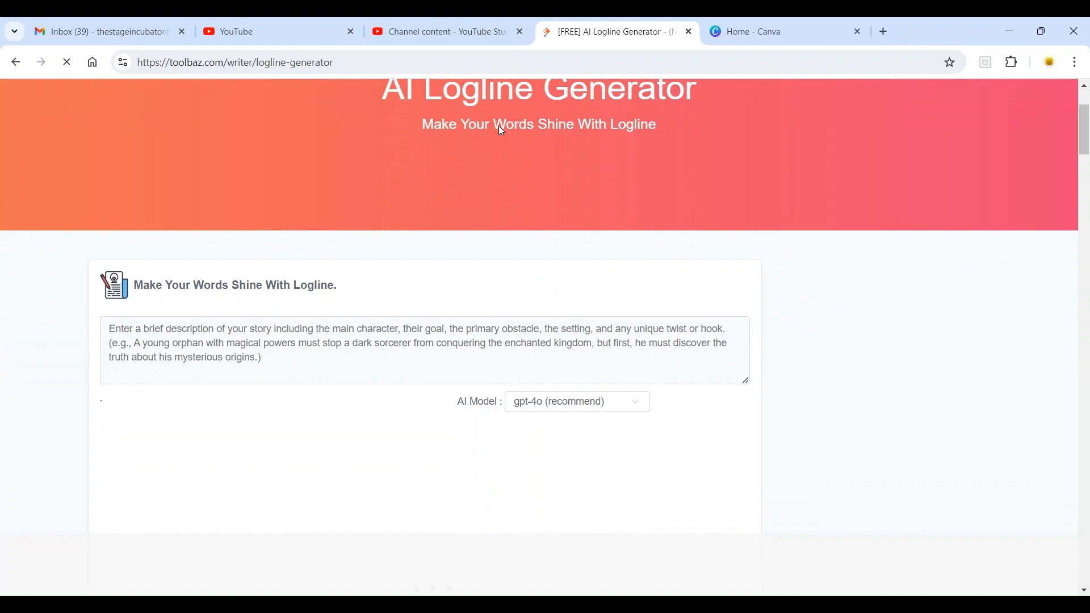
left_click(266, 320)
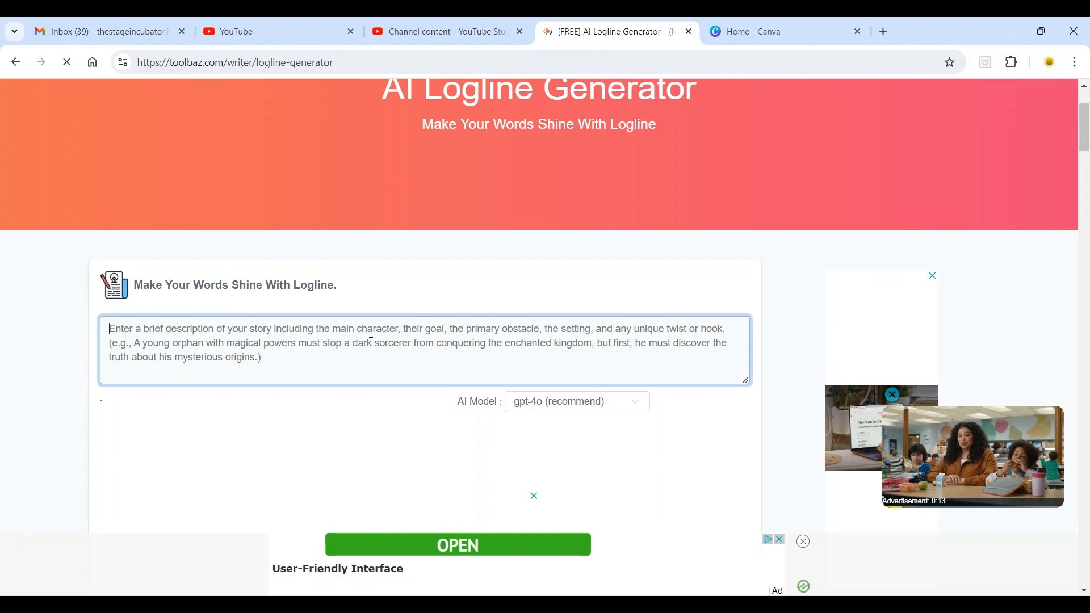
scroll(347, 348, "down", 2)
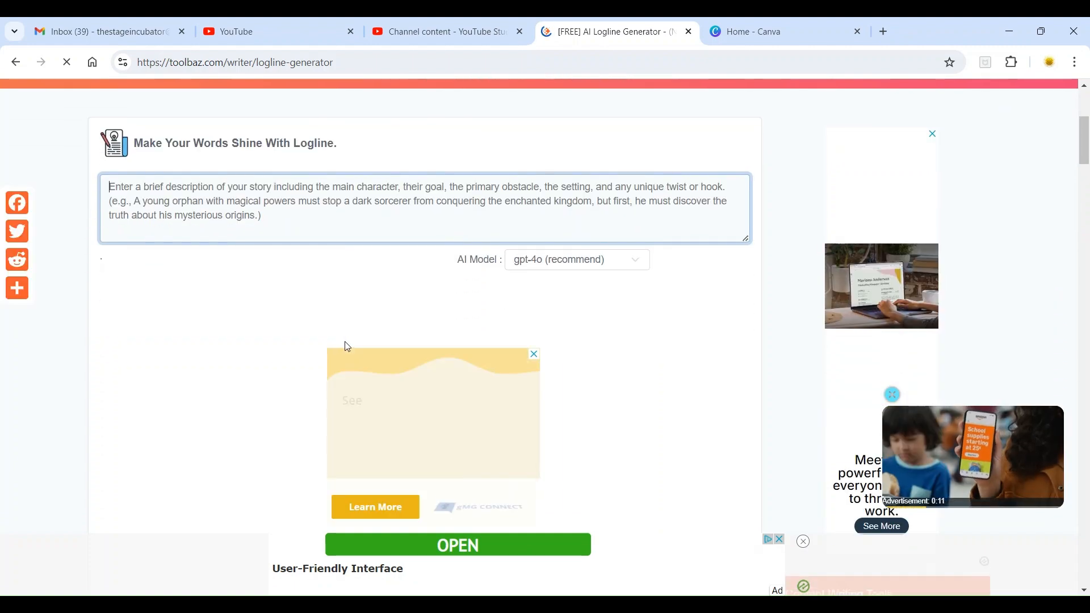
scroll(346, 340, "down", 2)
scroll(384, 182, "up", 2)
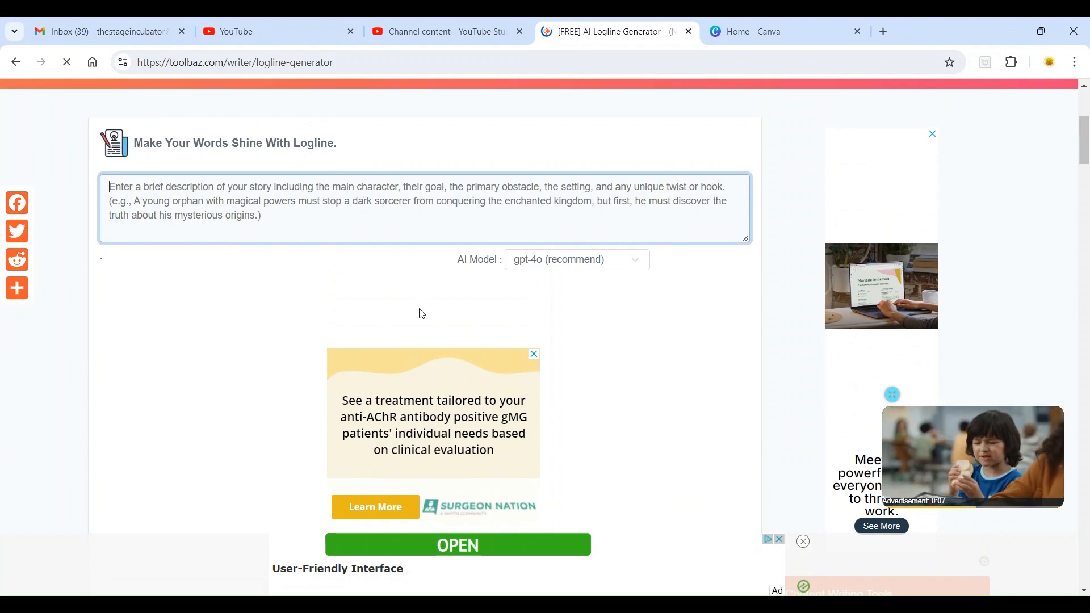
scroll(421, 324, "down", 2)
scroll(436, 377, "down", 3)
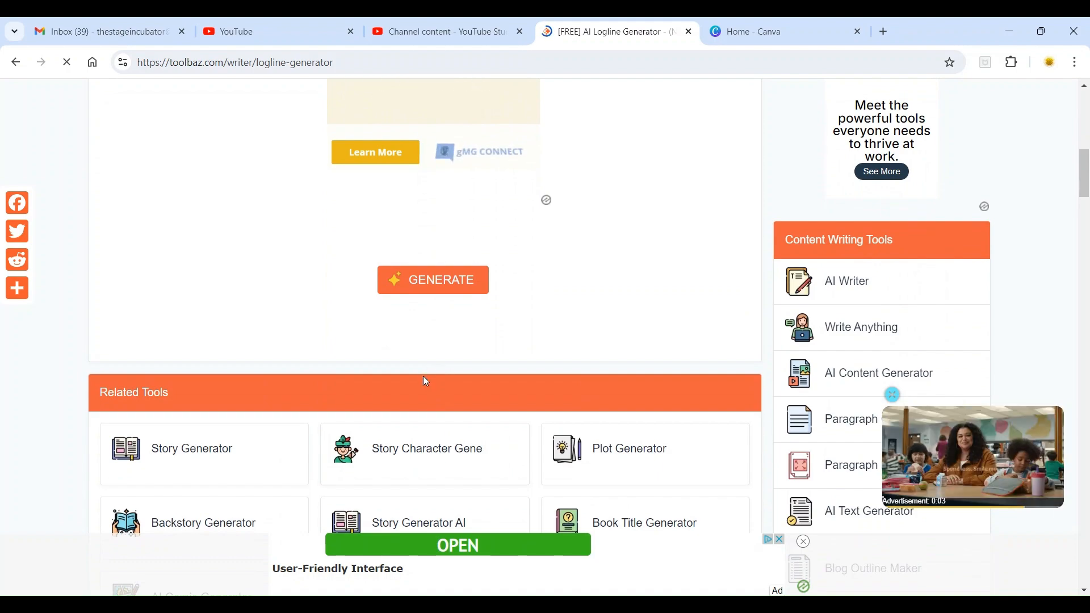
scroll(424, 376, "down", 1)
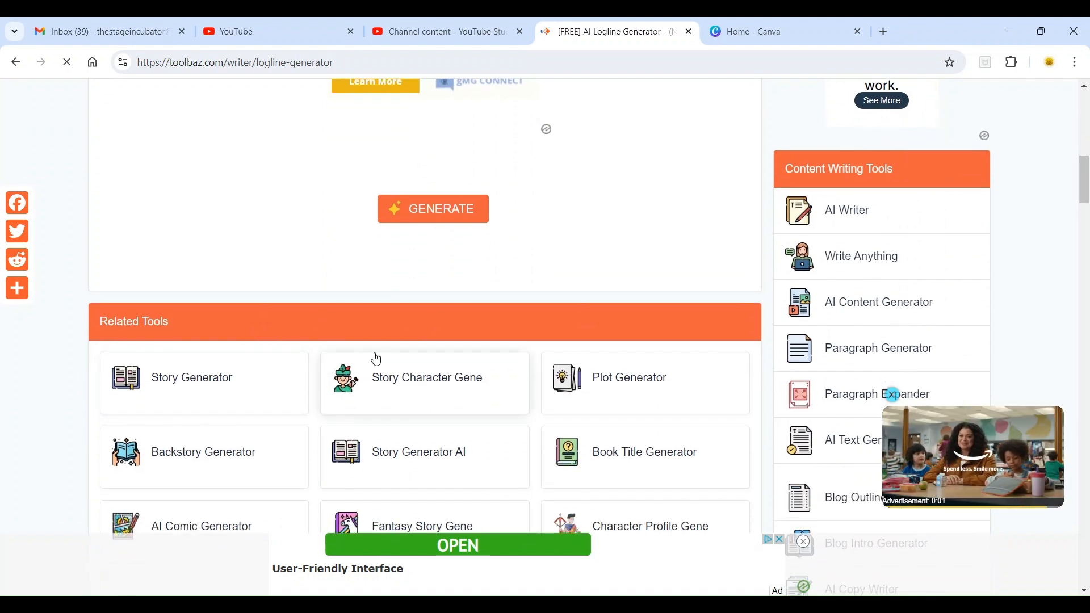
scroll(307, 350, "down", 1)
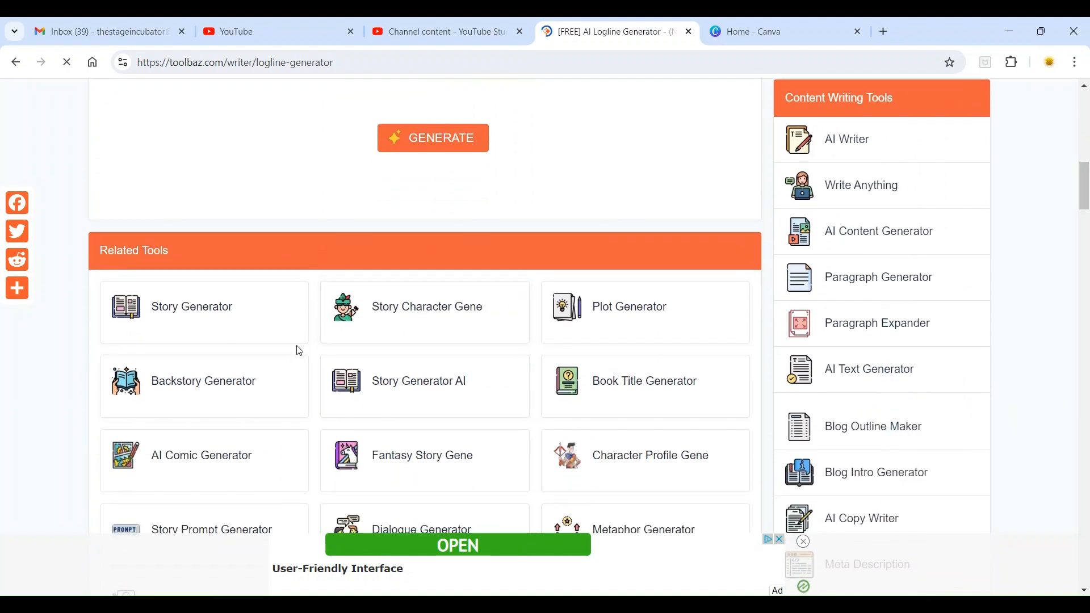
scroll(257, 340, "down", 1)
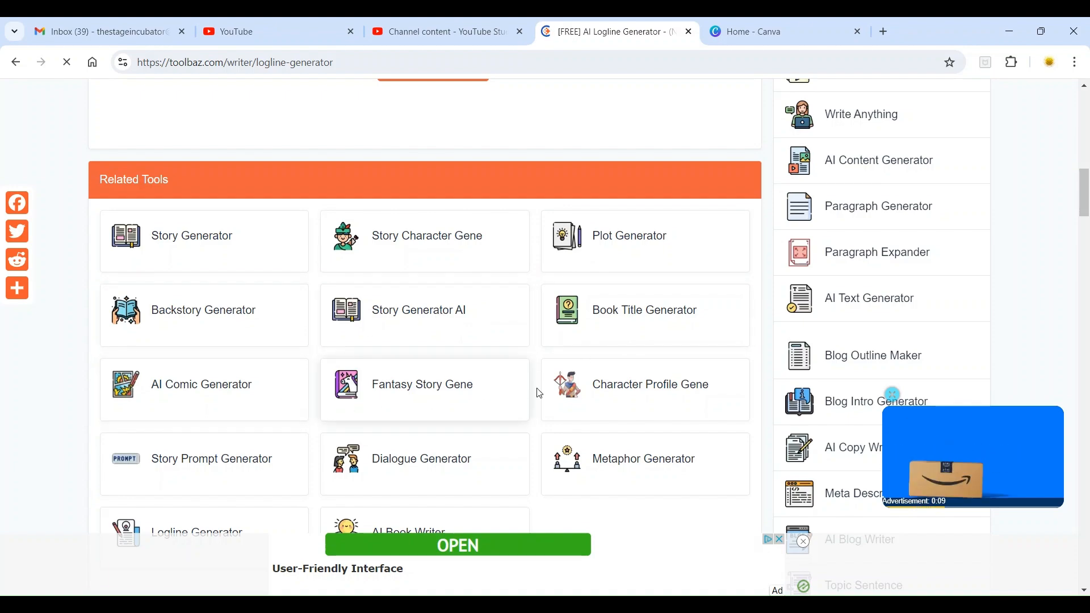
scroll(538, 389, "down", 1)
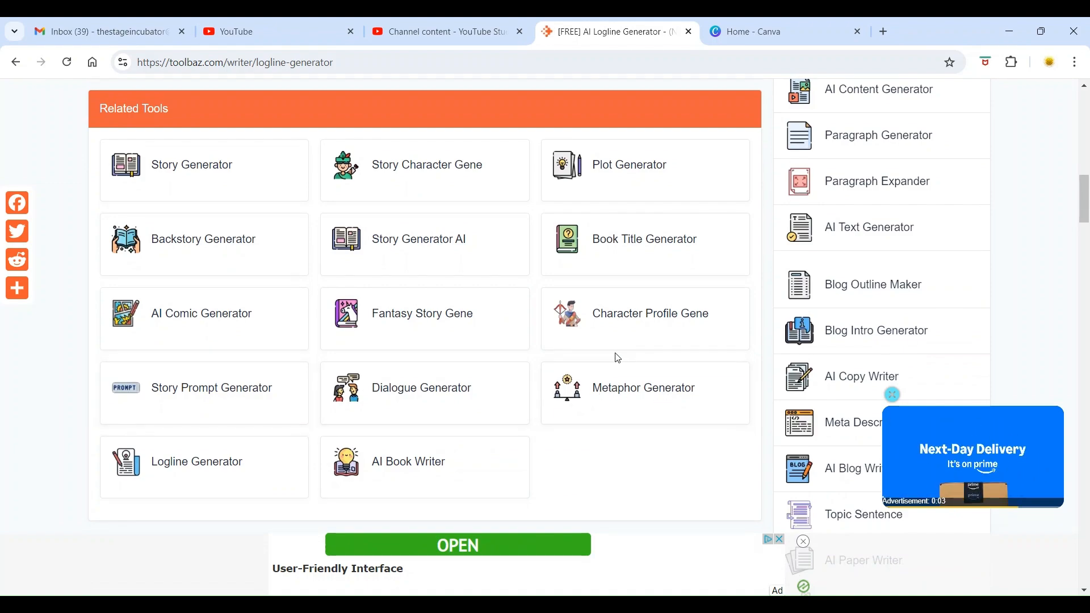
Return to the Movie Theme Generator Cheat Sheet and review its introduction and the first generator entries.
left_click(17, 62)
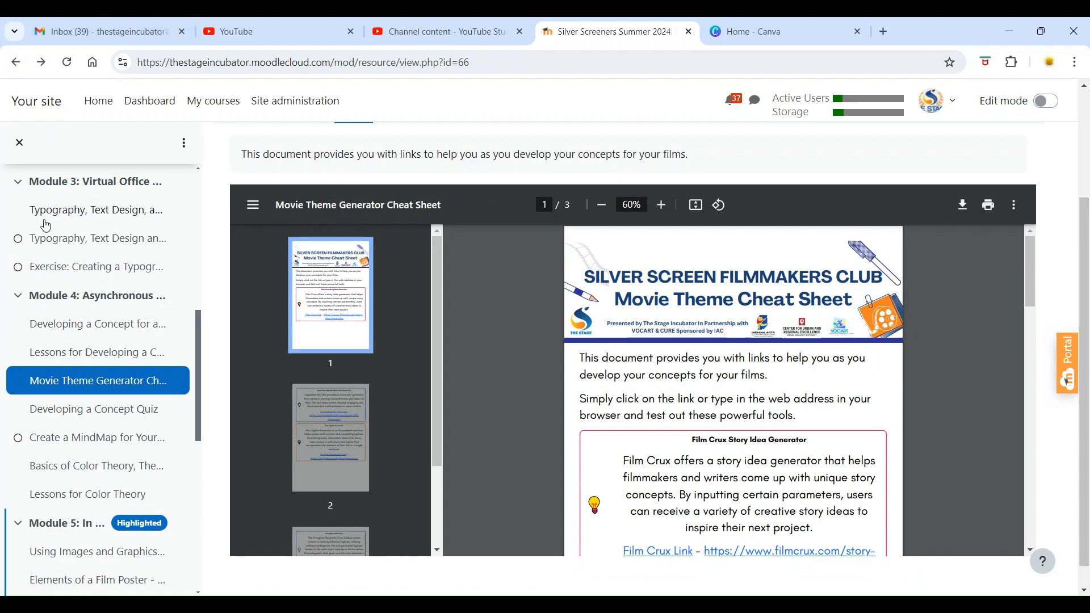
scroll(653, 391, "down", 2)
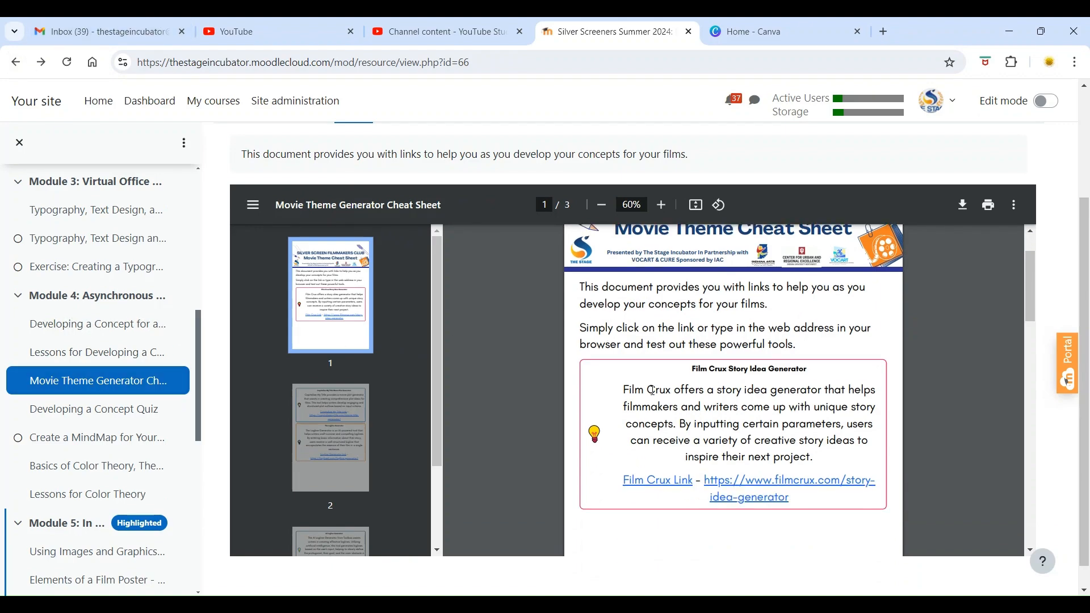
scroll(653, 391, "down", 5)
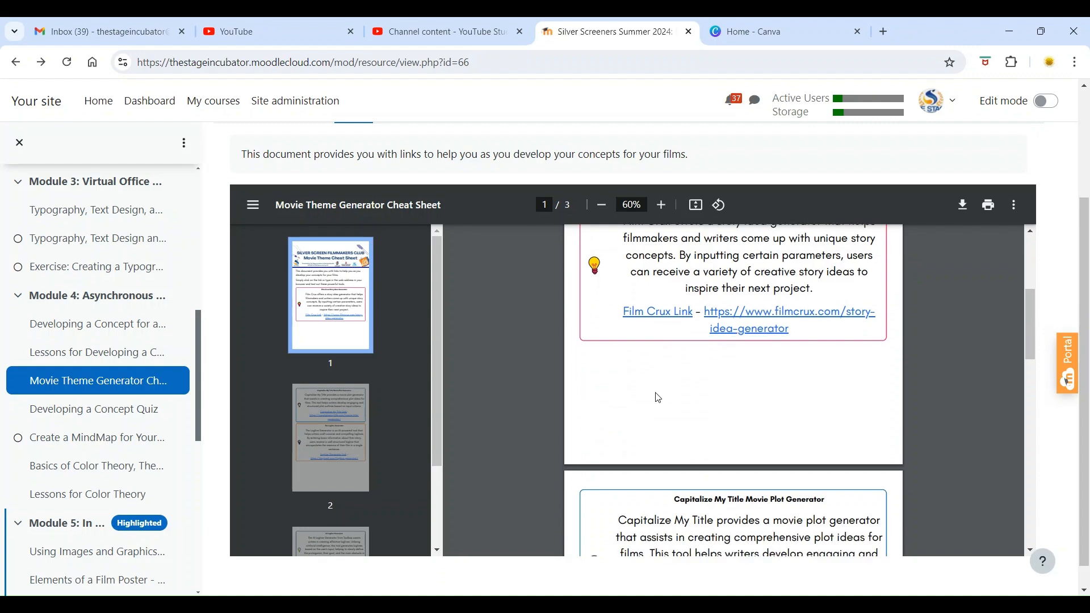
scroll(659, 398, "down", 1)
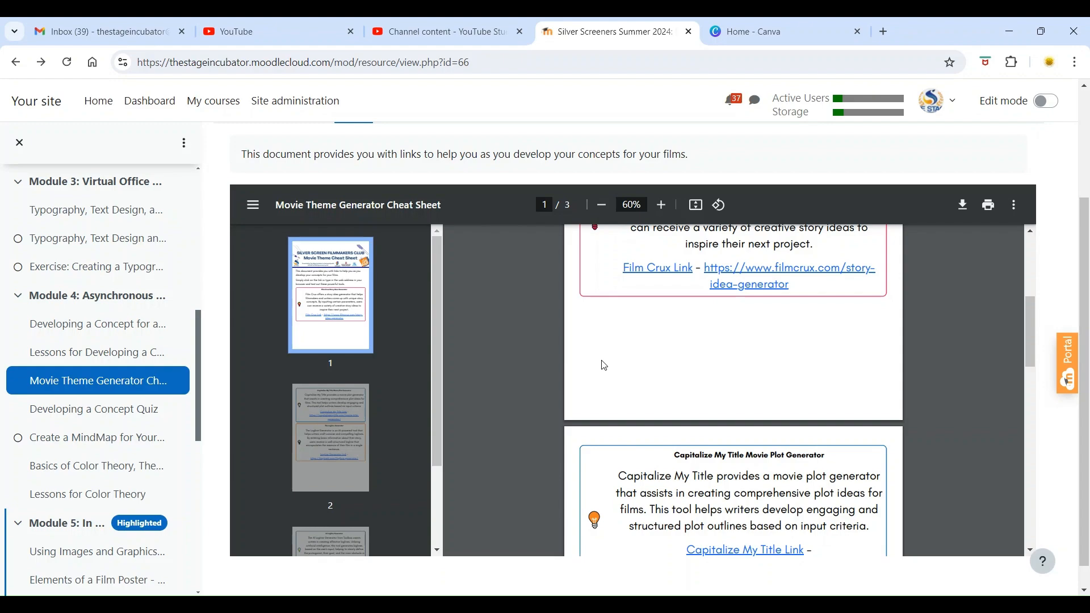
scroll(605, 366, "up", 5)
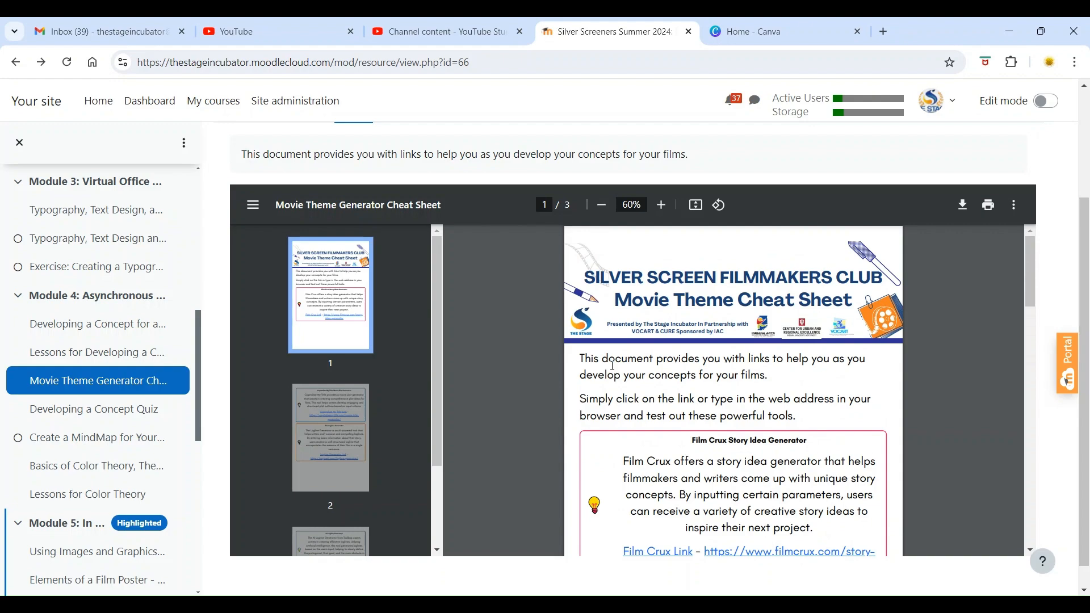